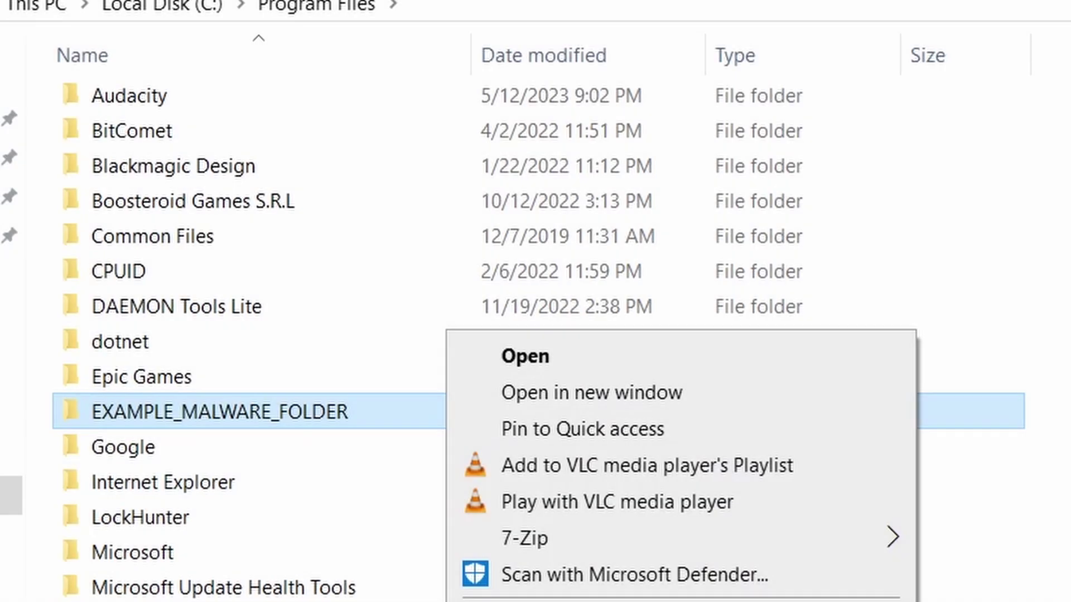
Step: Try to delete EXAMPLE_MALWARE_FOLDER from Program Files, including a second attempt
key("Delete")
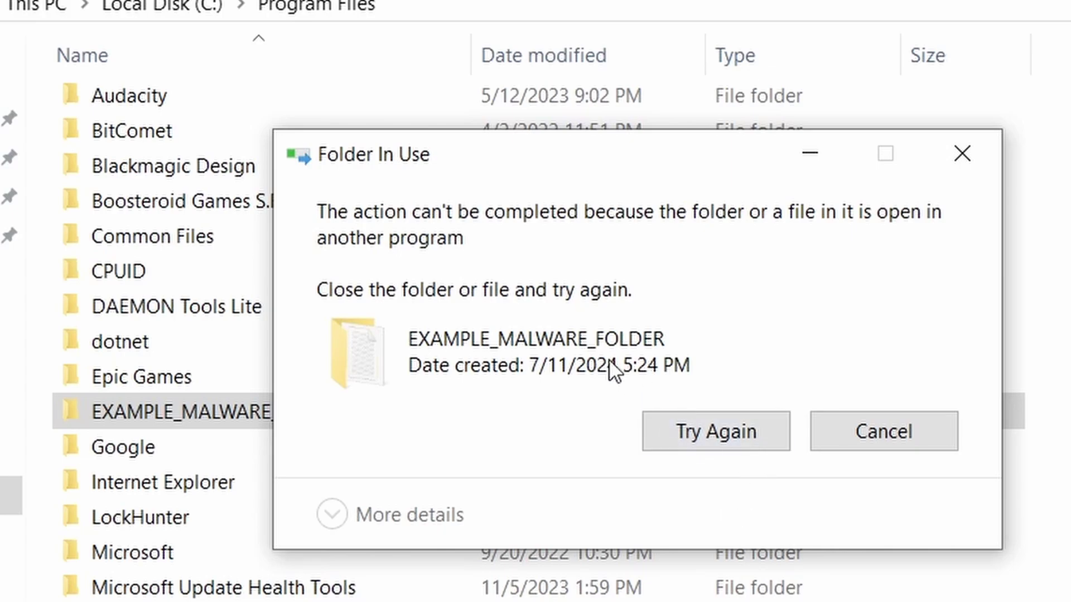
left_click(704, 438)
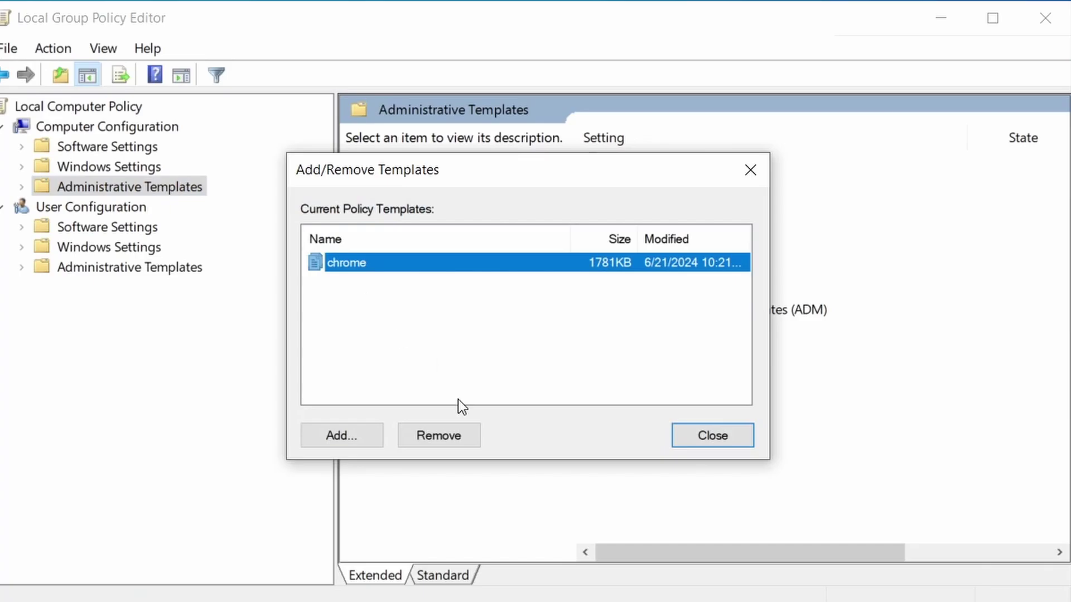
Step: Remove the chrome template from the current policy templates in Local Group Policy Editor and close the template dialog
left_click(448, 438)
left_click(748, 434)
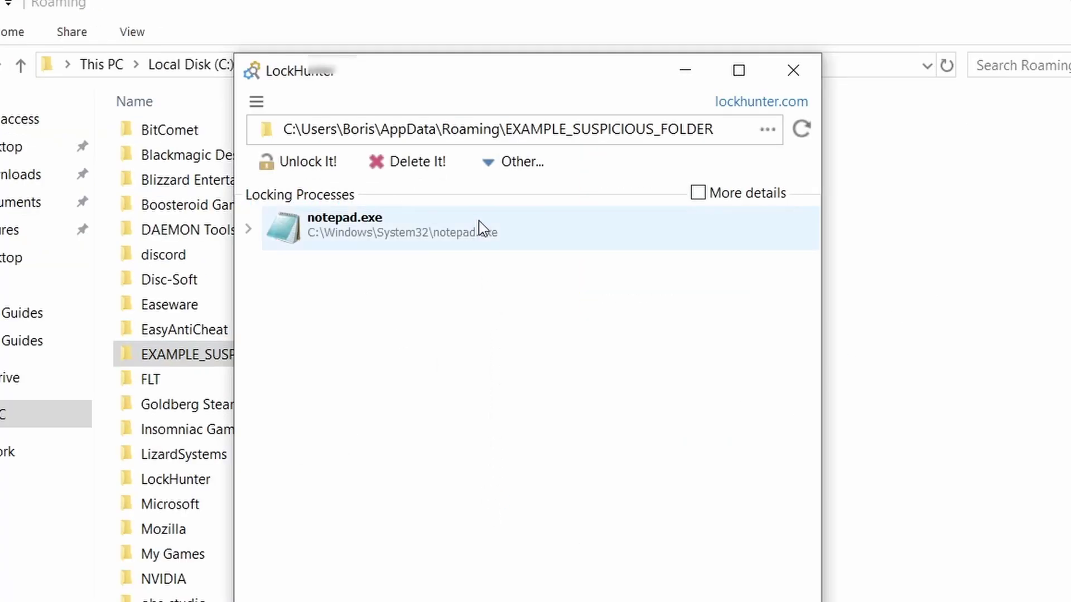
Step: Delete the locked EXAMPLE_SUSPICIOUS_FOLDER in AppData\Roaming using LockHunter
left_click(437, 162)
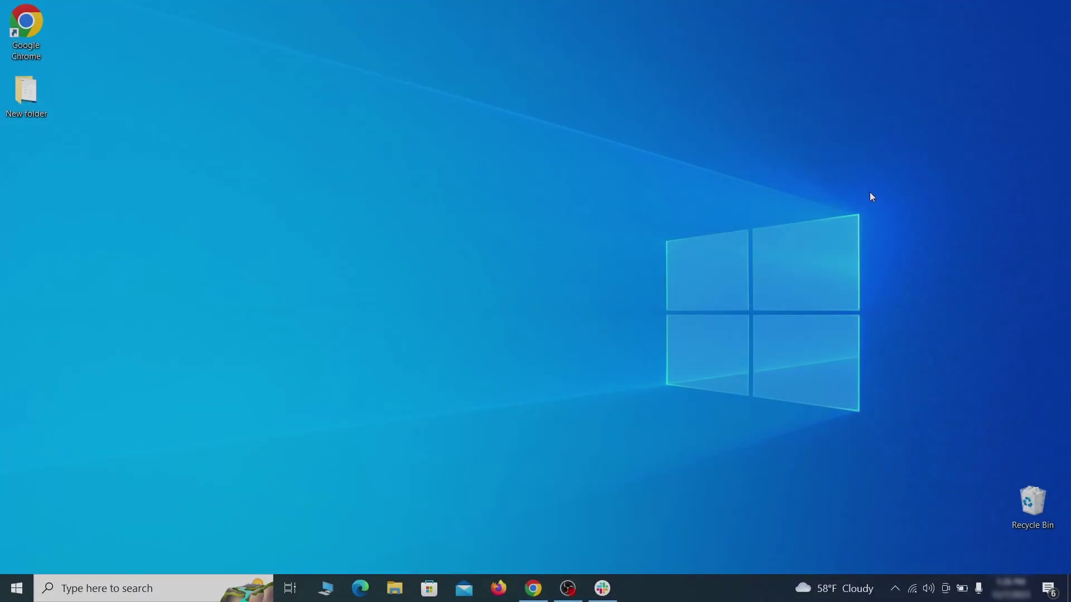
Step: Open the Apps & features settings and sort the installed apps by install date
key("super")
type("apps & ")
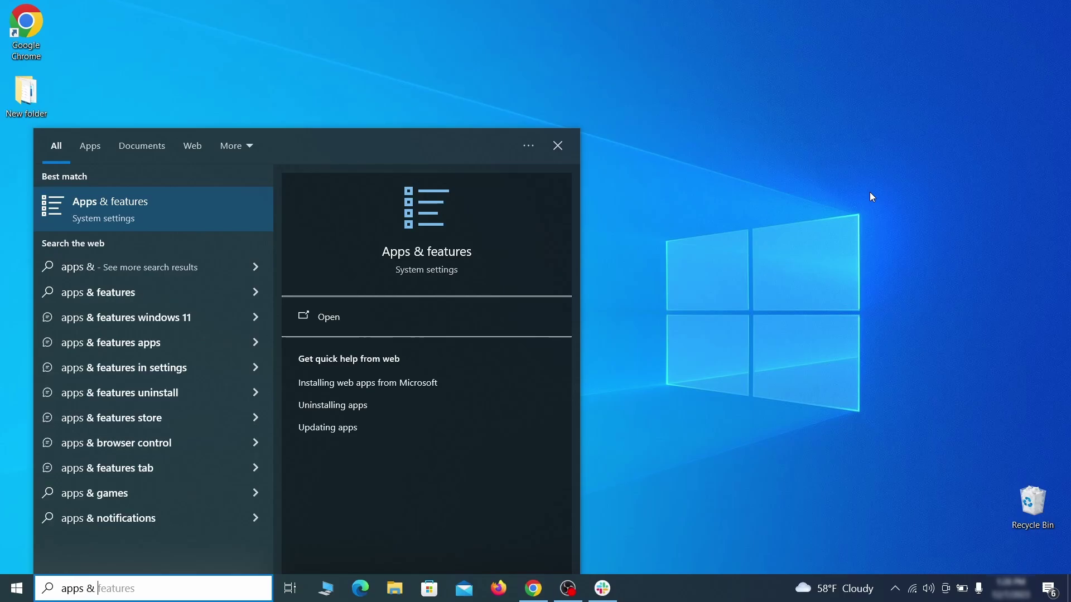
type("features")
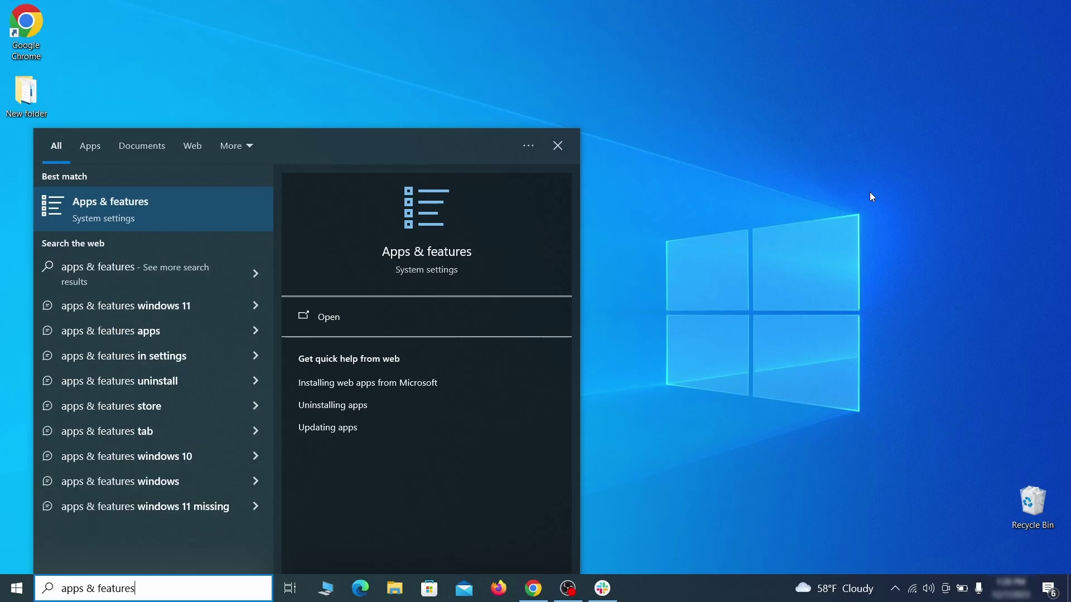
key("Return")
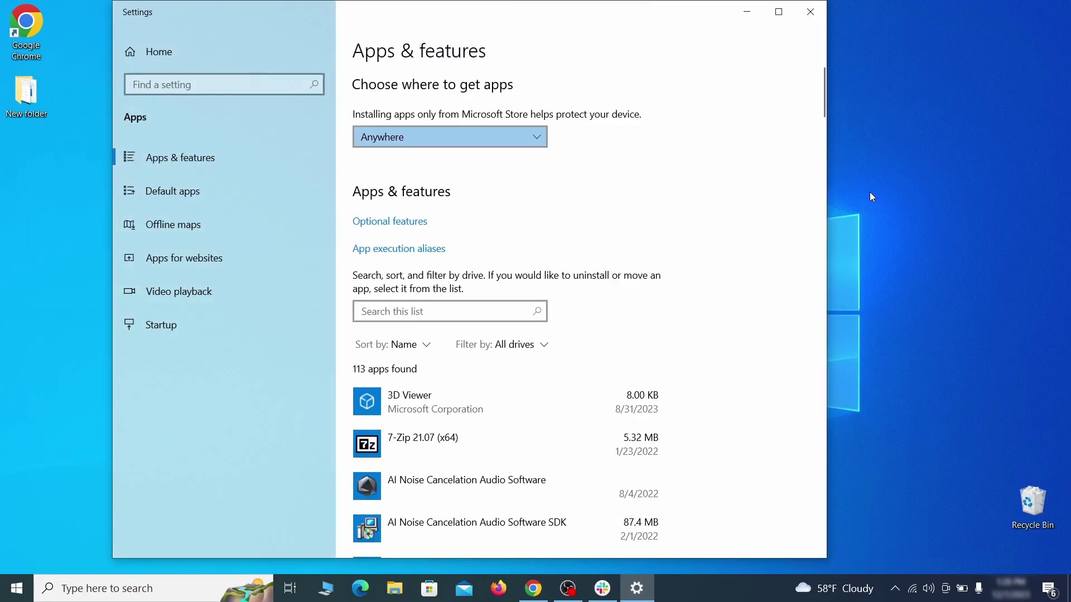
left_click(416, 344)
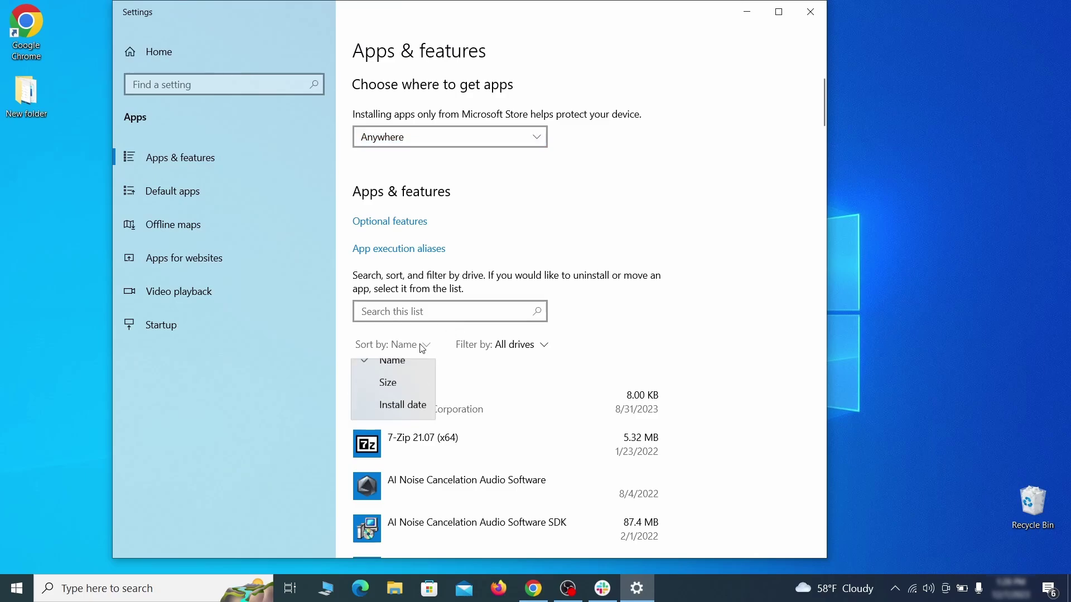
left_click(403, 418)
scroll(573, 373, "down", 2)
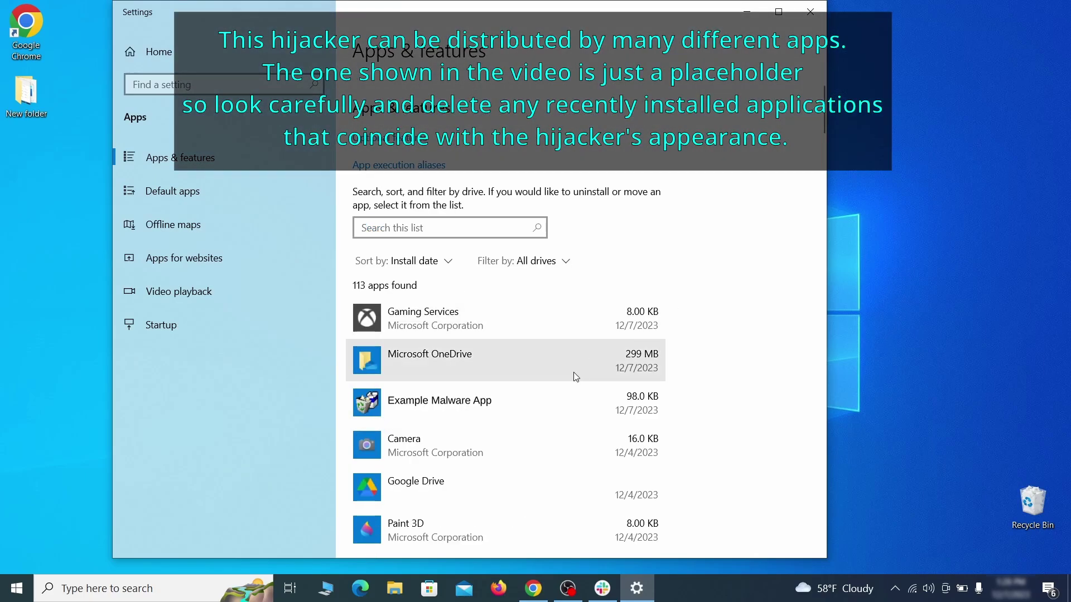
Step: Uninstall Example Malware App, finish its uninstall wizard and close Settings
left_click(546, 398)
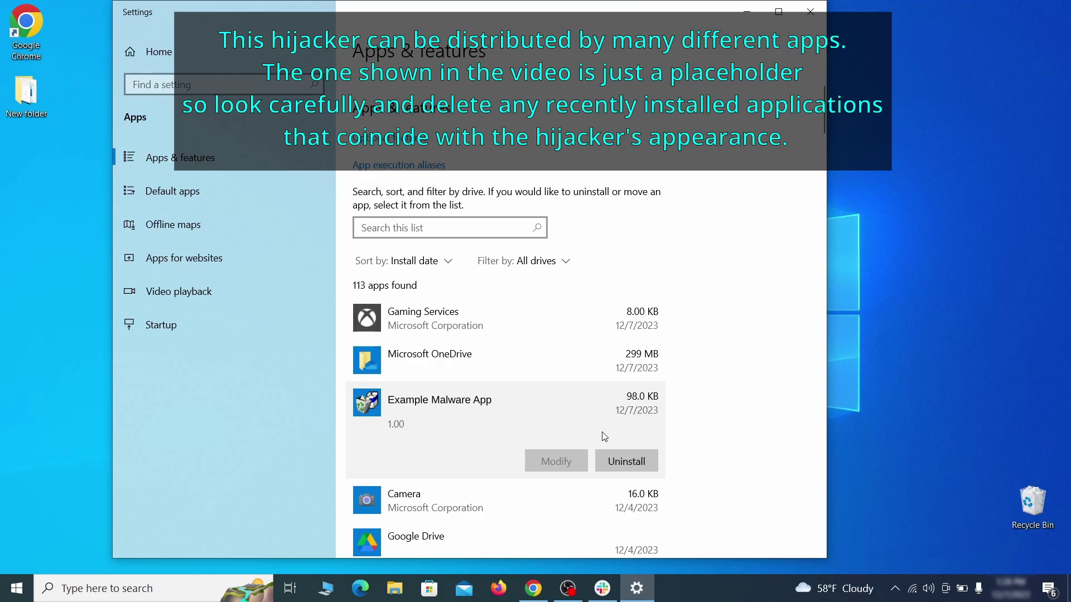
left_click(638, 458)
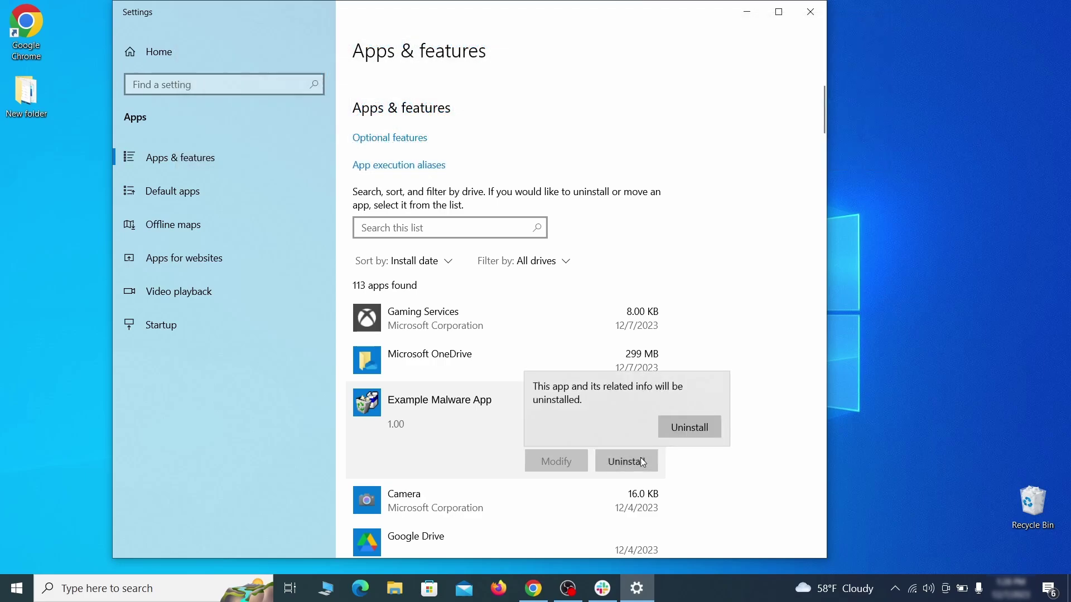
left_click(700, 427)
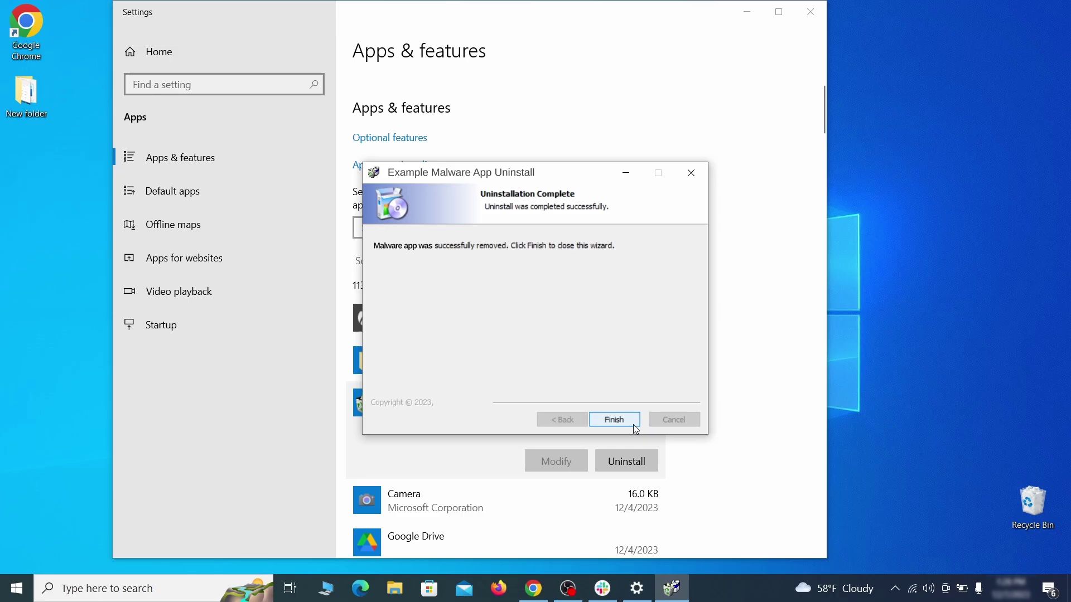
left_click(634, 426)
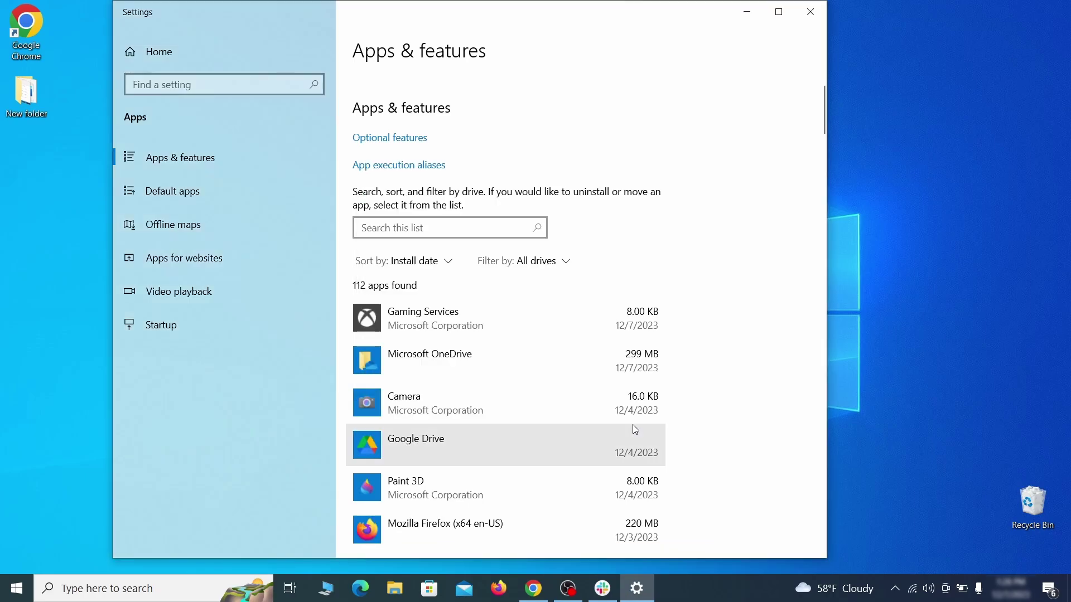
left_click(822, 17)
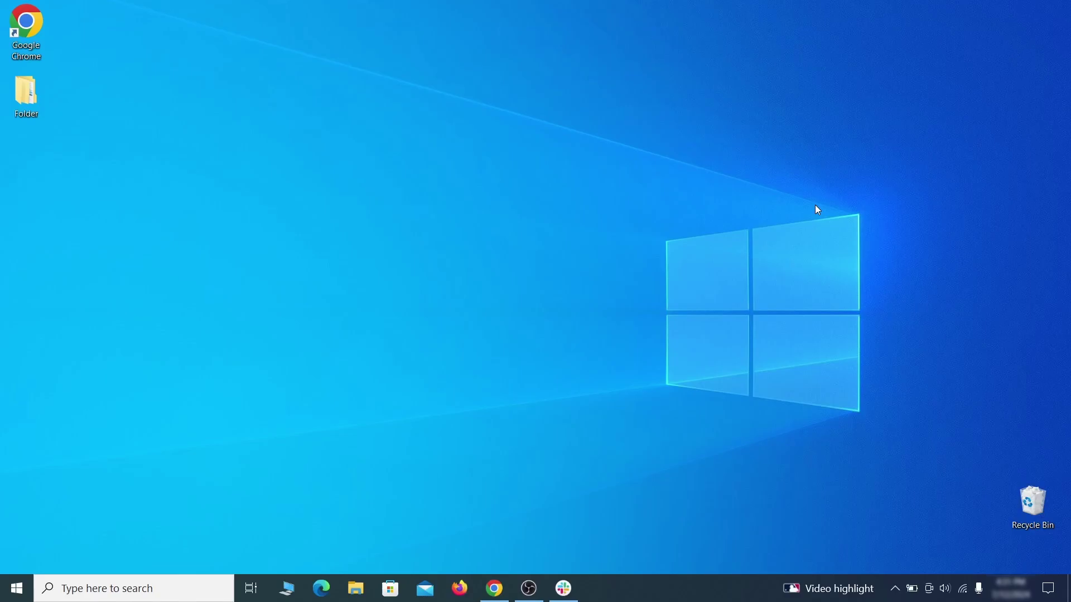
Step: Set File Explorer Options to show hidden files, folders, and drives, and save the change
left_click(23, 585)
type("folder options")
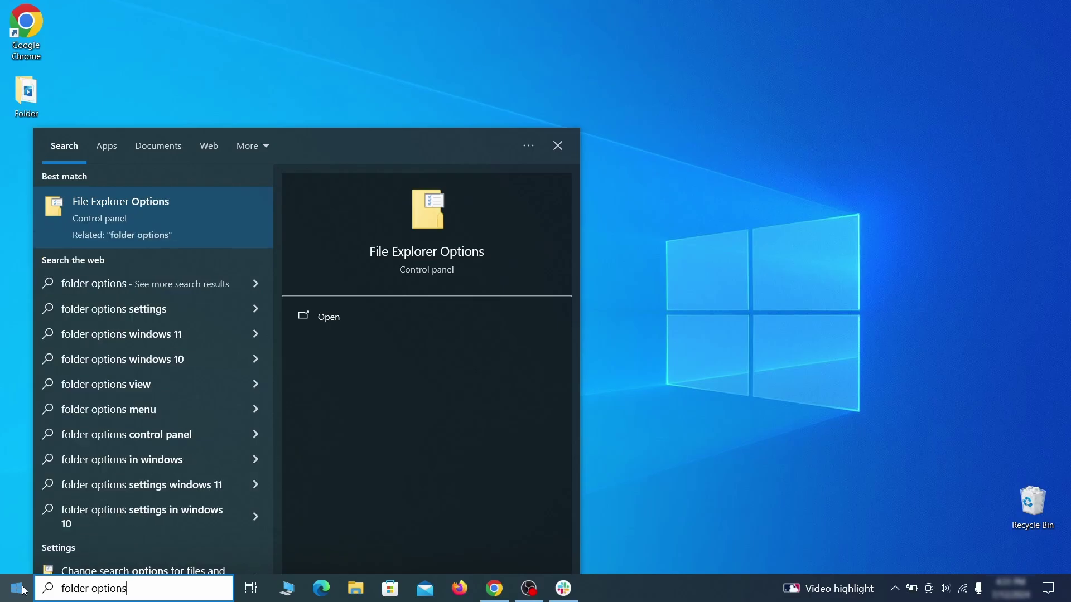
key("Return")
left_click(211, 139)
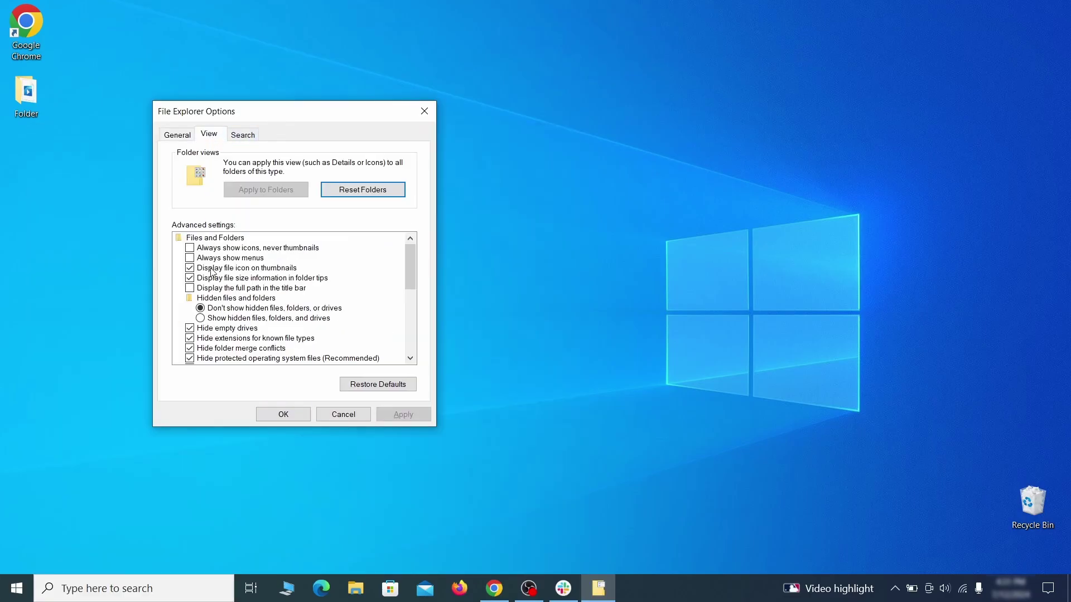
left_click(202, 319)
left_click(307, 415)
left_click(283, 416)
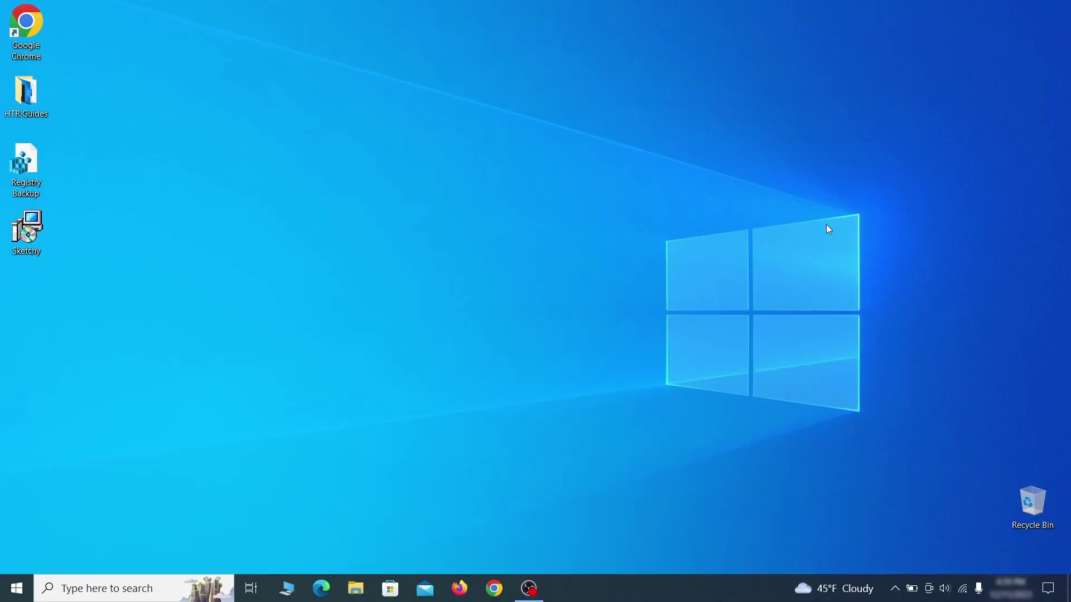
Step: Open Task Scheduler and display the tasks in the Task Scheduler Library
key("super")
type("task sched")
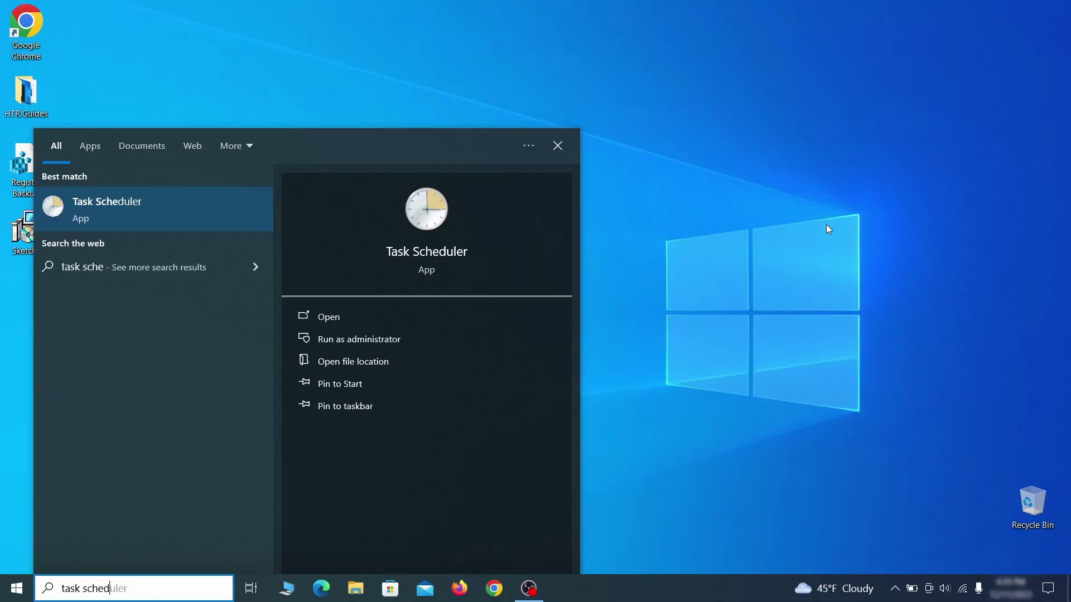
type("uler")
key("Return")
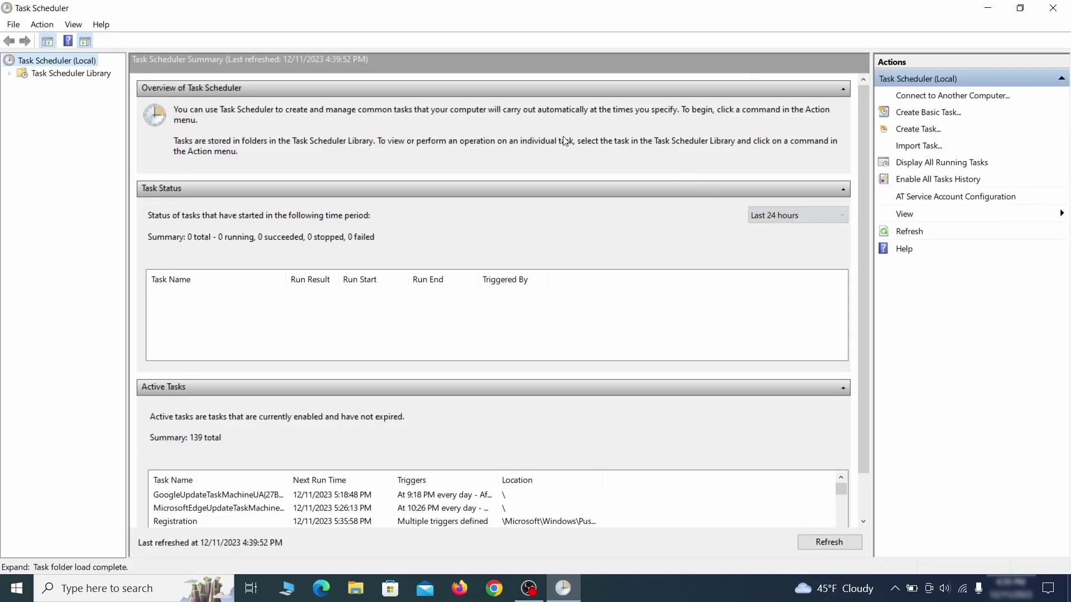
left_click(70, 74)
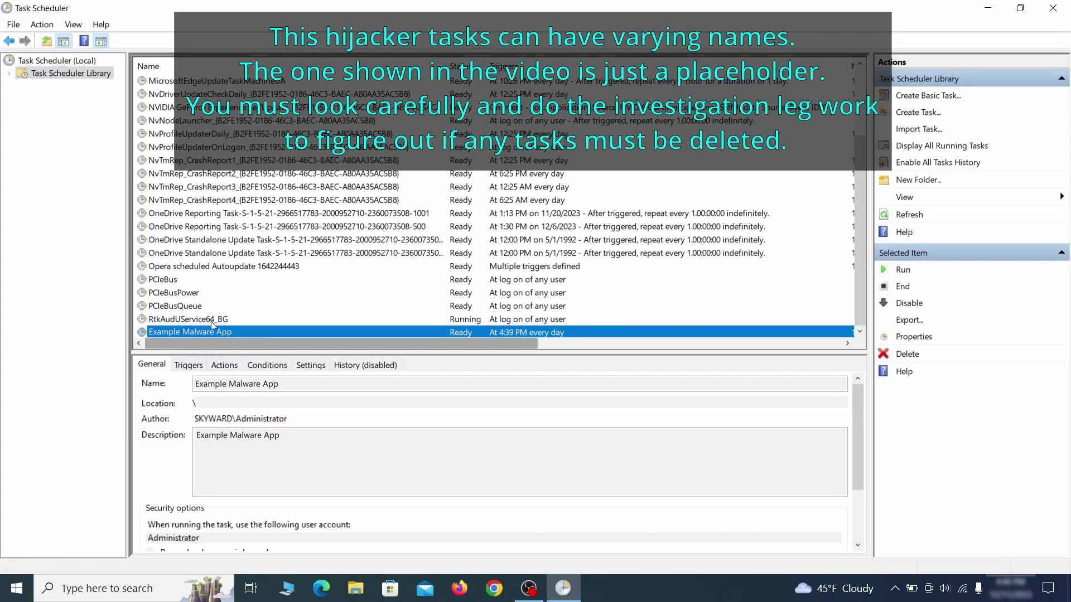
Step: Inspect the triggers and actions in the properties of the Example Malware App task, then close them
right_click(308, 333)
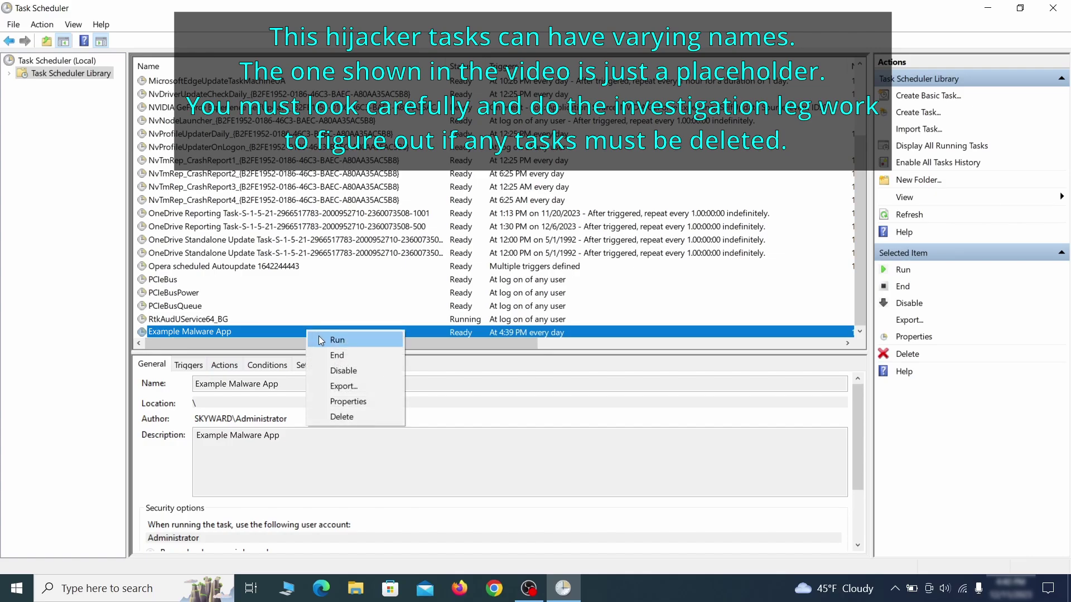
left_click(352, 406)
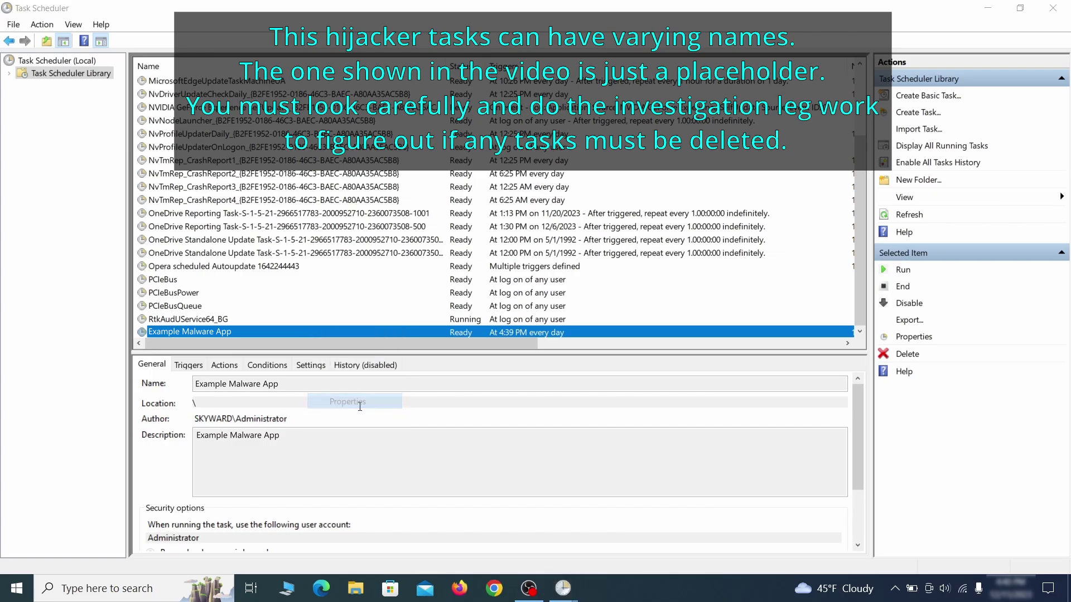
left_click(122, 91)
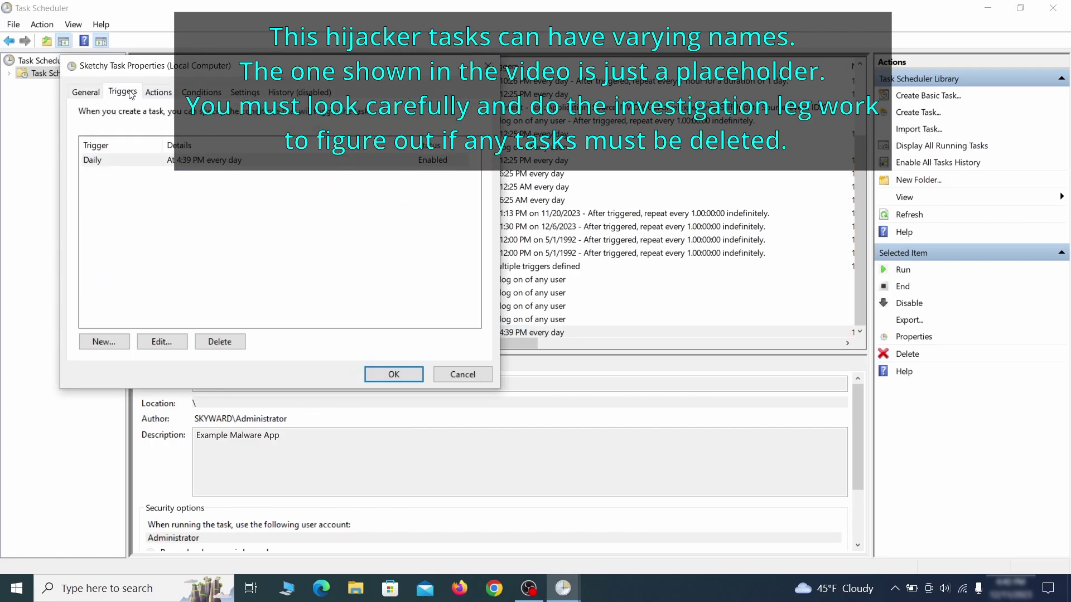
left_click(158, 92)
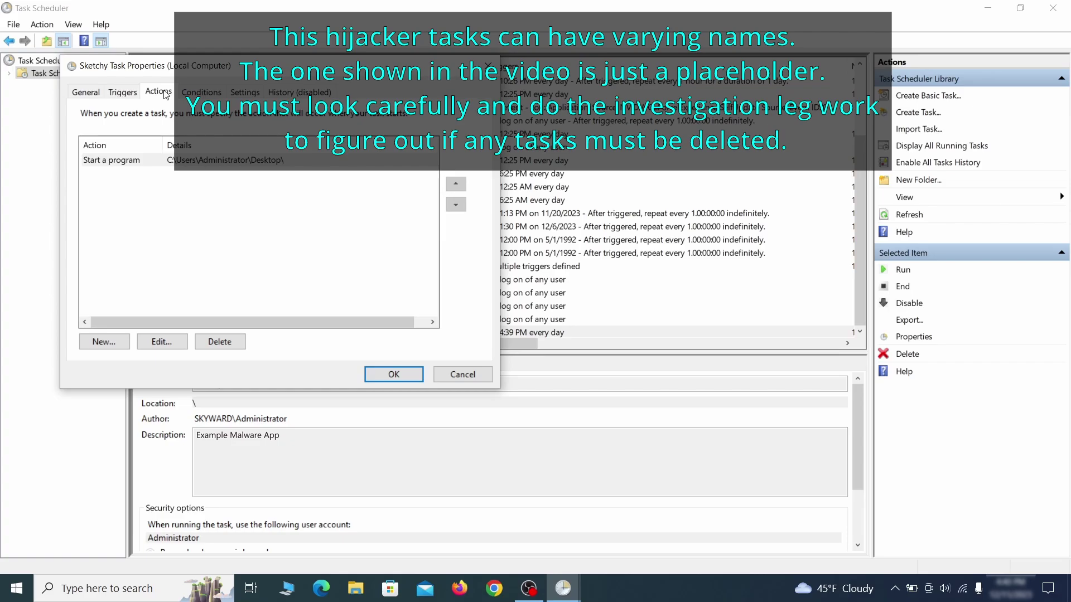
key("Escape")
Step: Delete the Example Malware App task from the Task Scheduler Library
right_click(344, 331)
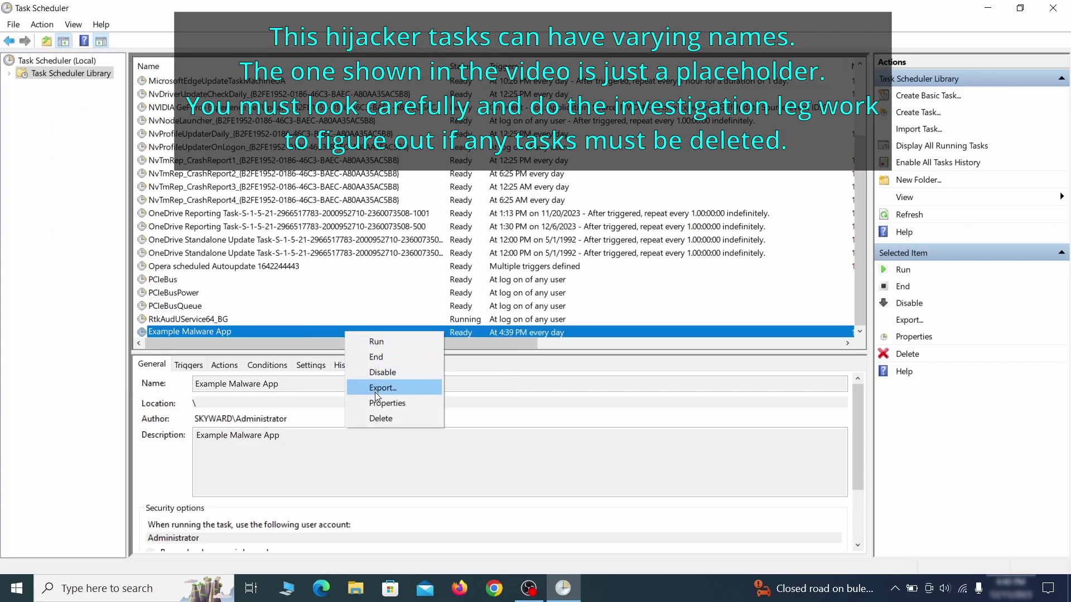
left_click(380, 416)
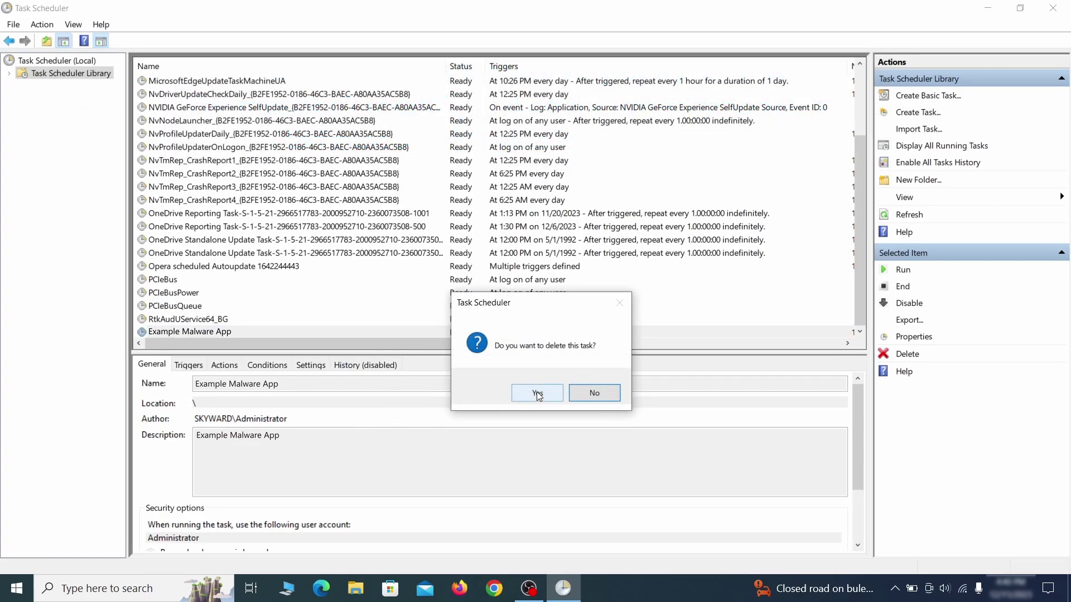
left_click(537, 393)
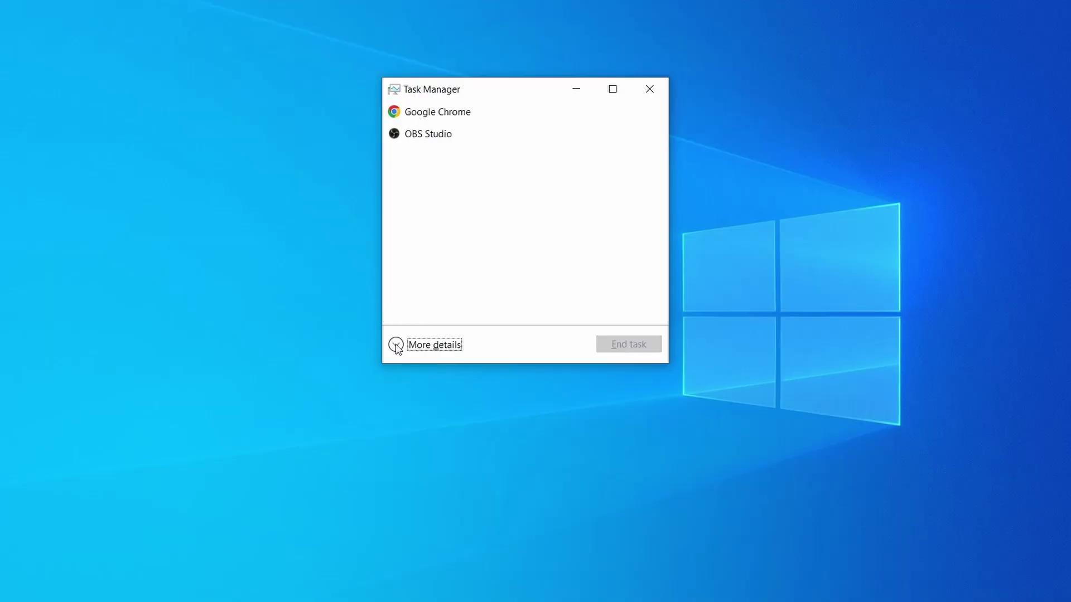
Step: Expand Task Manager to full details, sort processes by CPU and by memory, and select Example Malware Process
left_click(398, 346)
left_click(527, 125)
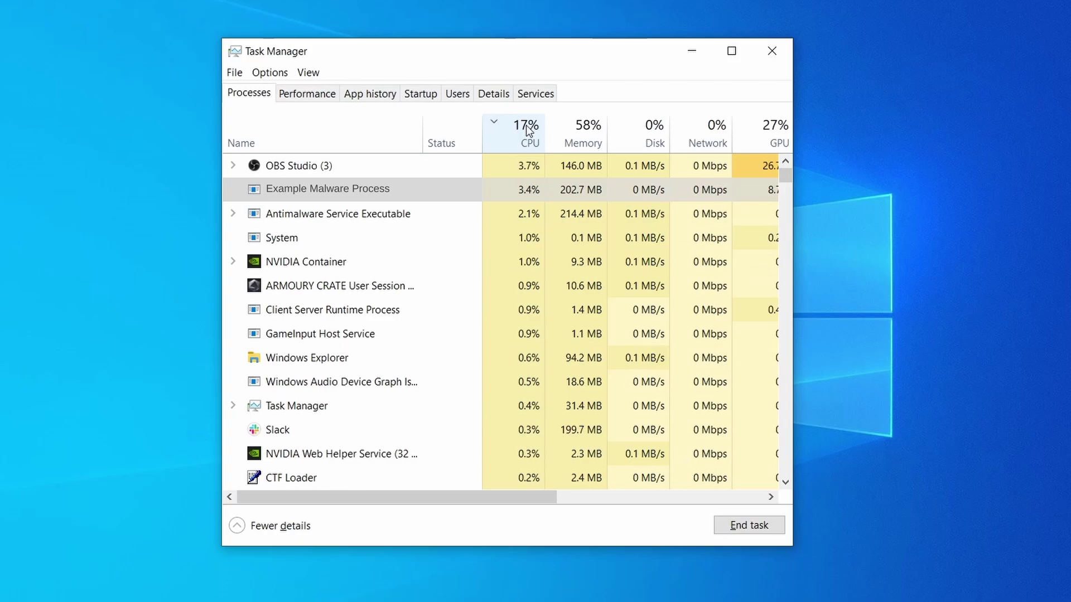
left_click(582, 131)
left_click(511, 214)
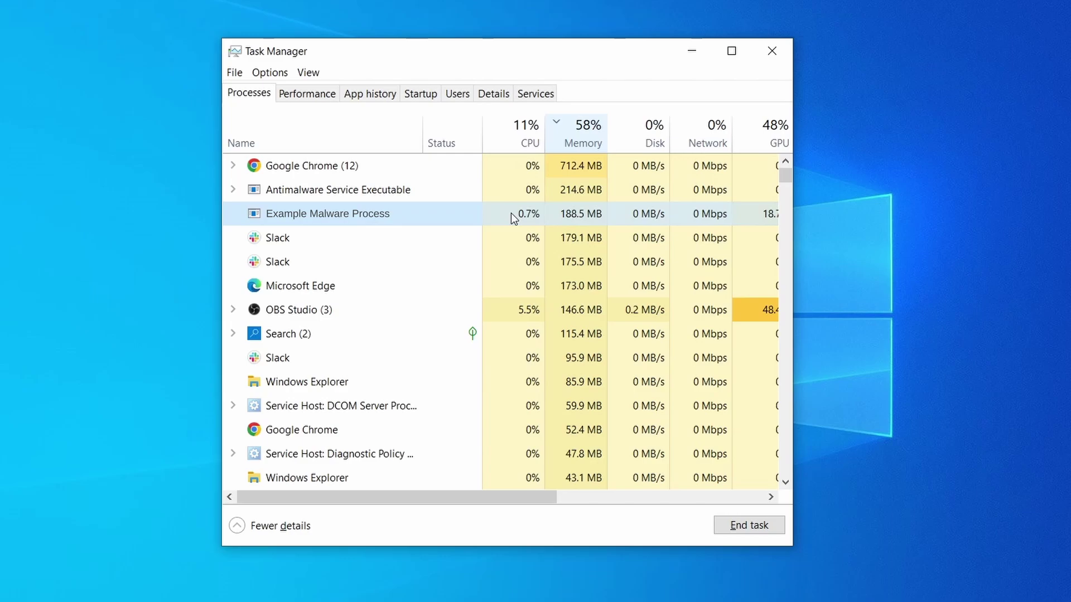
Step: Open the file location of Example Malware Process and delete all the files in its folder
right_click(512, 214)
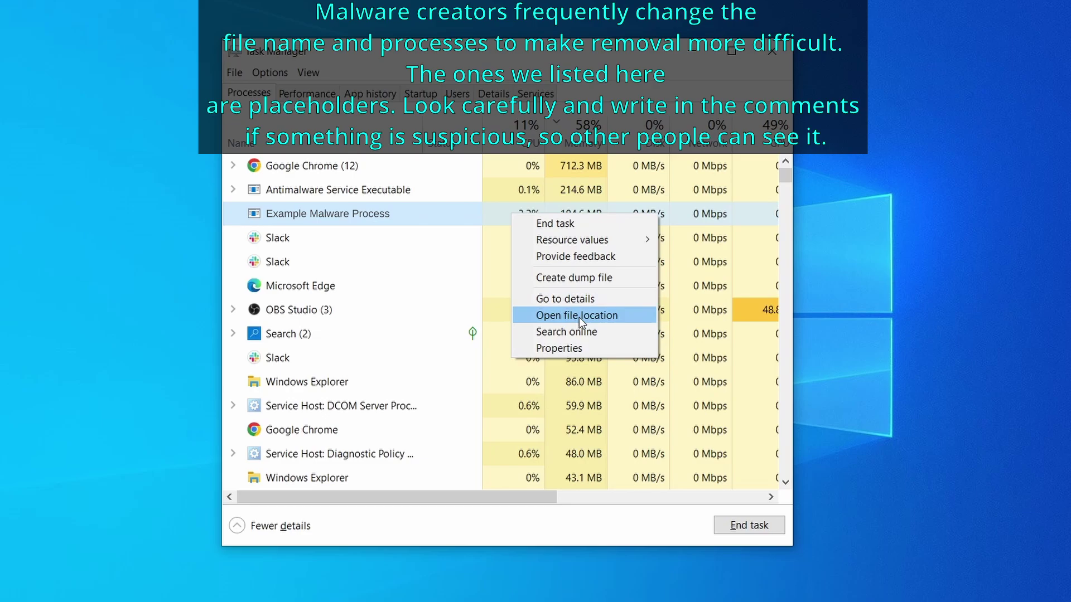
left_click(579, 316)
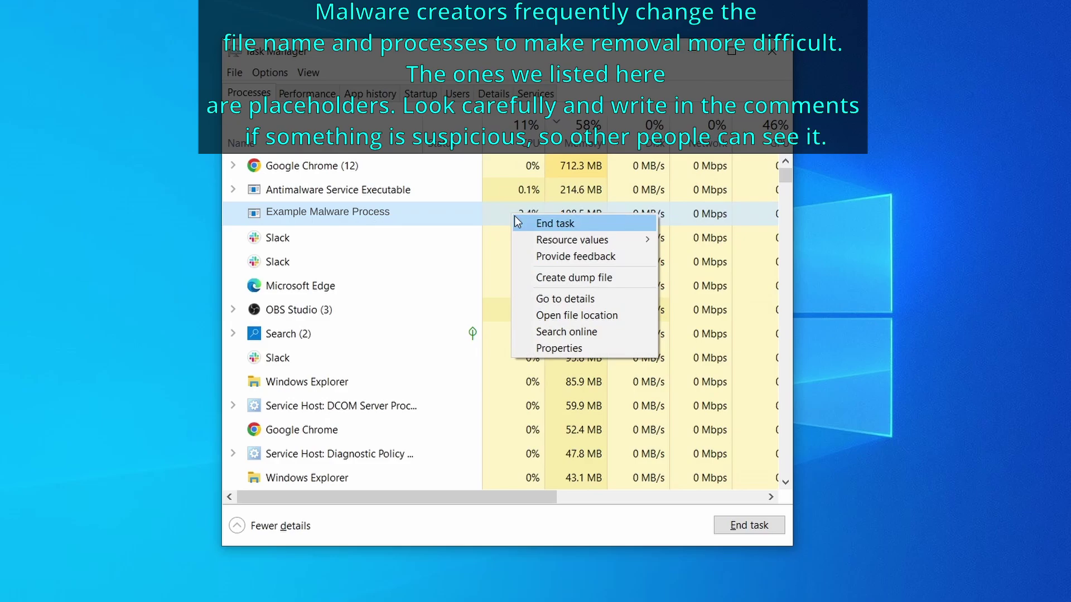
right_click(372, 171)
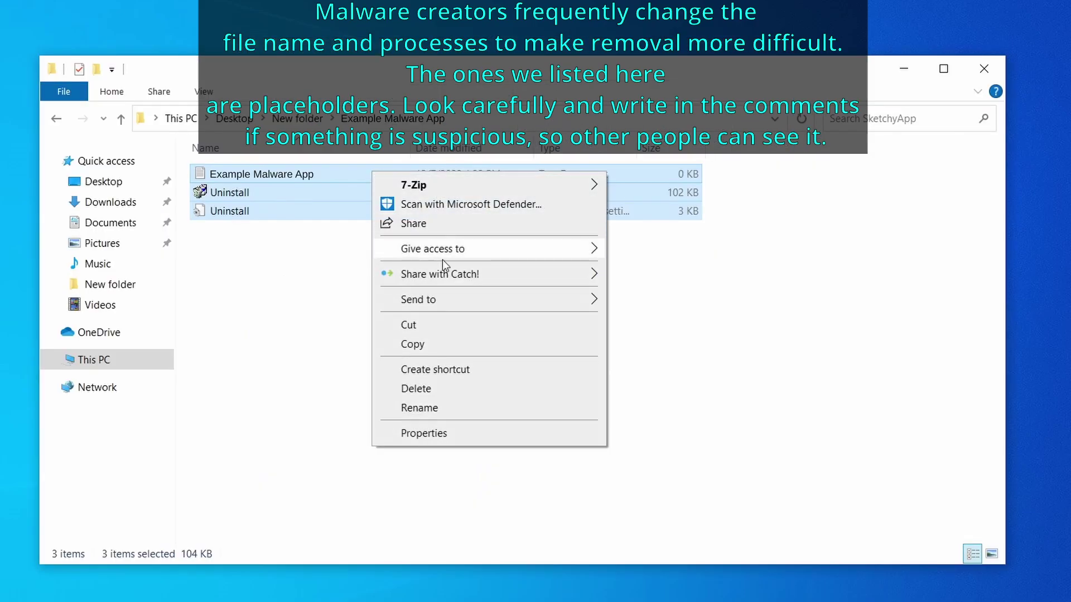
left_click(463, 386)
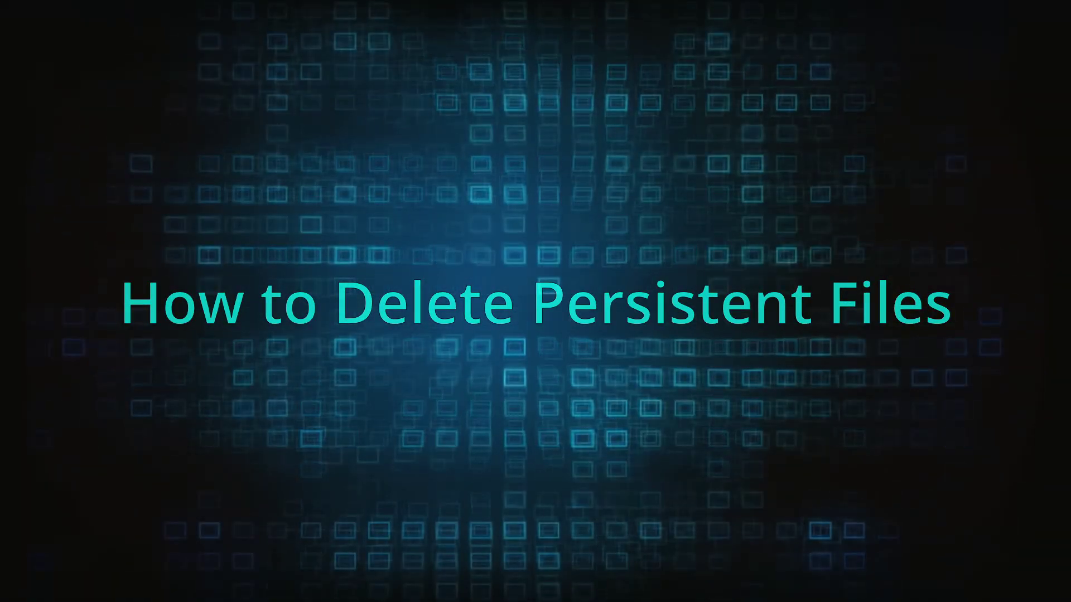
Step: Try to delete the EXAMPLE_MALWARE_FOLDER folder located in C:\Program Files
right_click(453, 255)
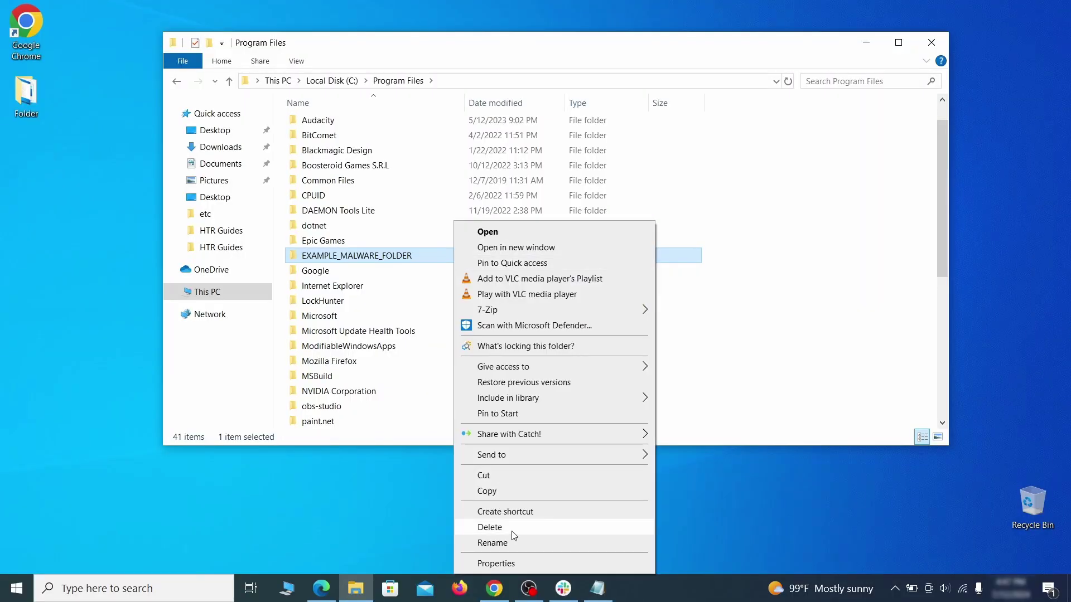
left_click(513, 531)
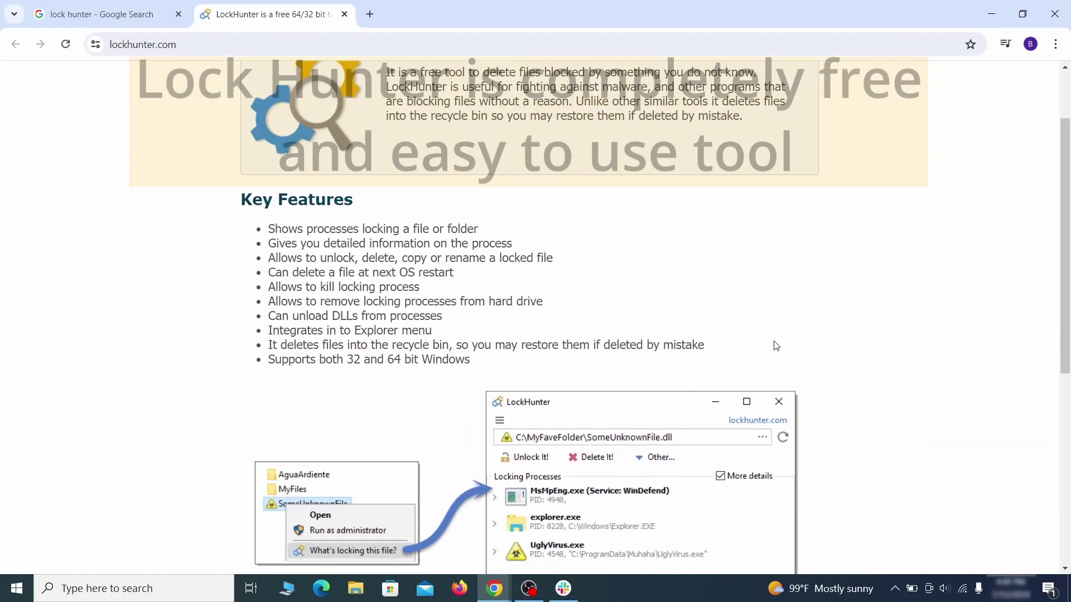
Step: Download LockHunter from lockhunter.com and run its setup file to install it
scroll(775, 346, "down", 5)
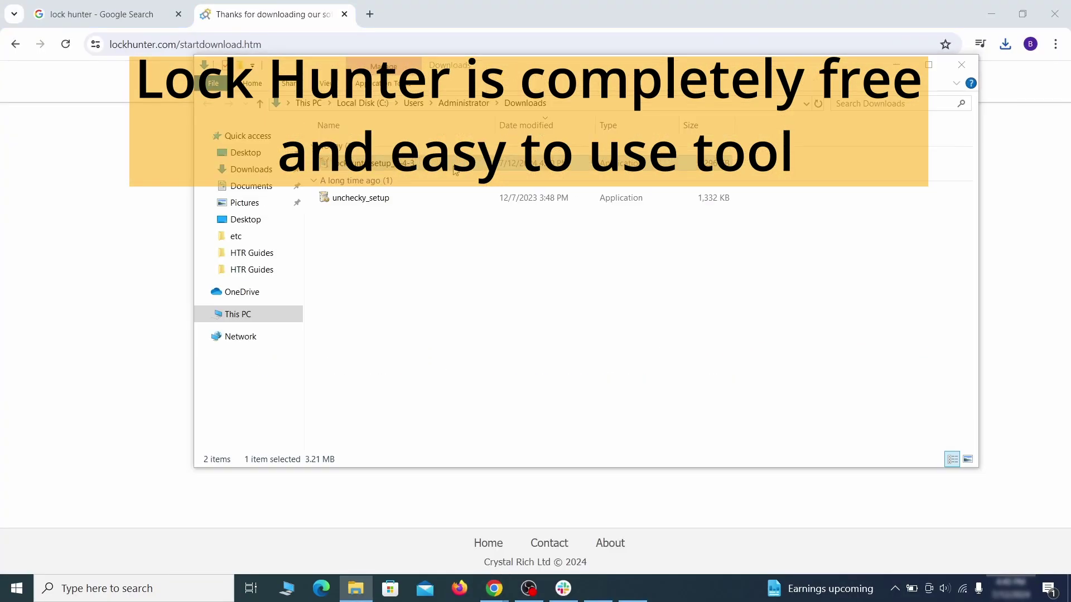
double_click(455, 171)
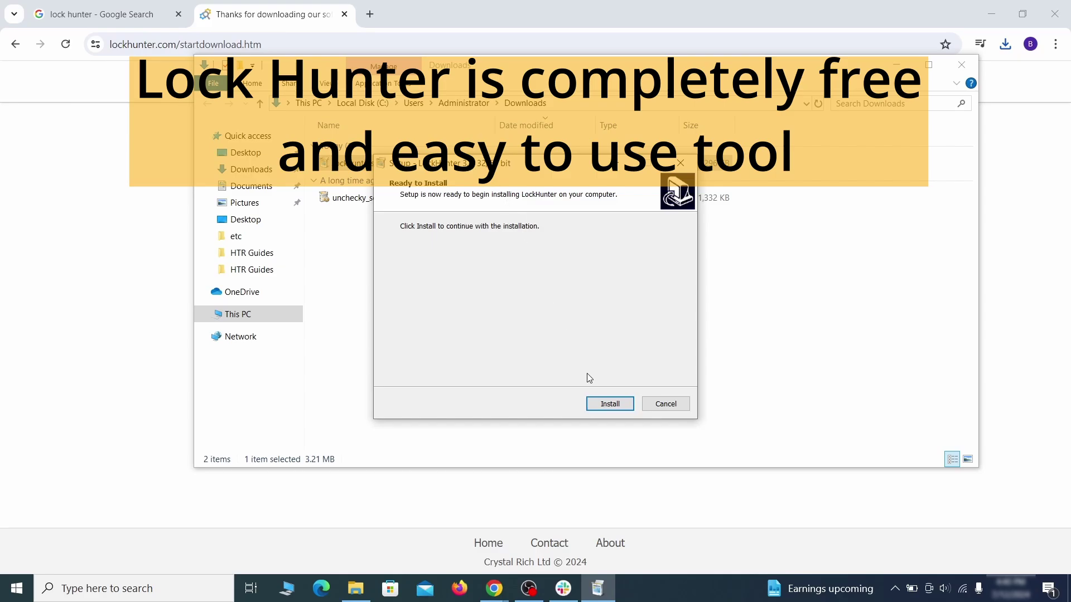
left_click(610, 404)
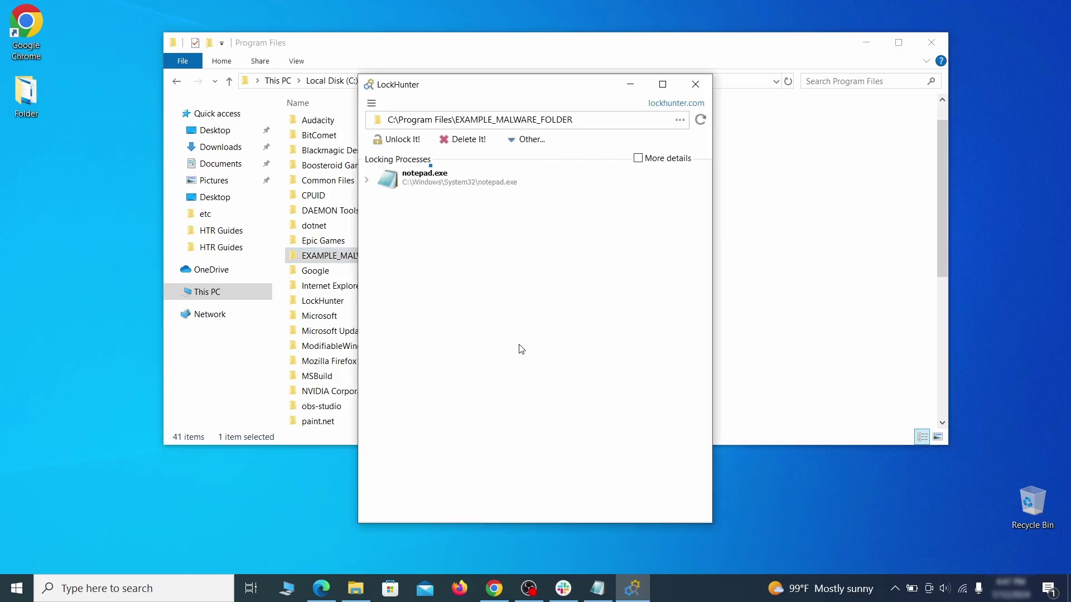
Step: Delete the locked C:\Program Files\EXAMPLE_MALWARE_FOLDER with LockHunter, accepting the closing of its locking processes, and close LockHunter
left_click(477, 144)
left_click(589, 348)
left_click(695, 85)
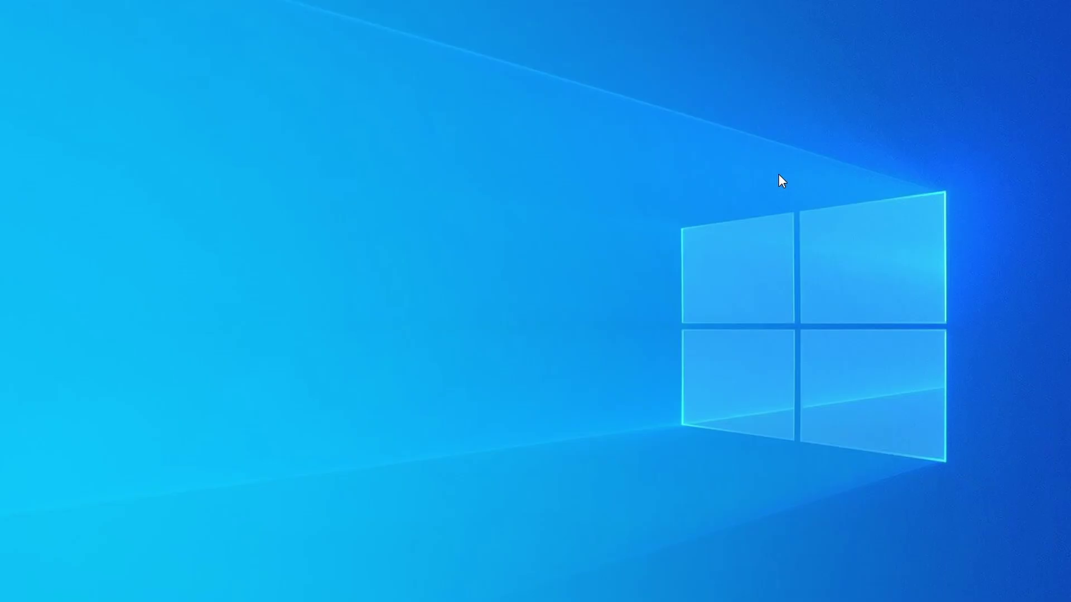
Step: Open Task Manager and sort the processes by CPU and by memory to look for remaining suspicious ones
key("ctrl+shift+Escape")
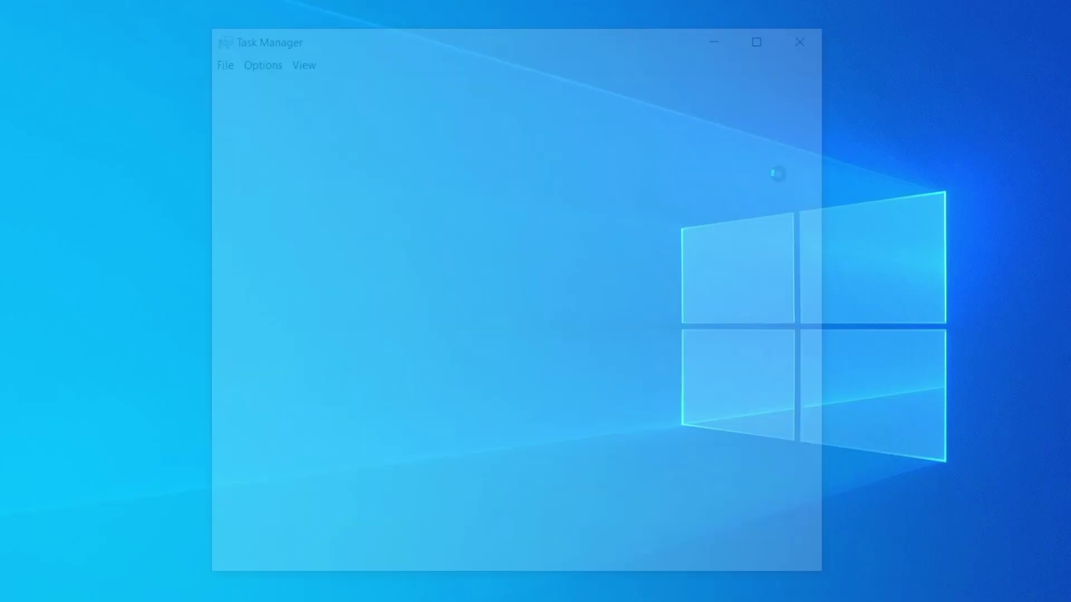
left_click(519, 131)
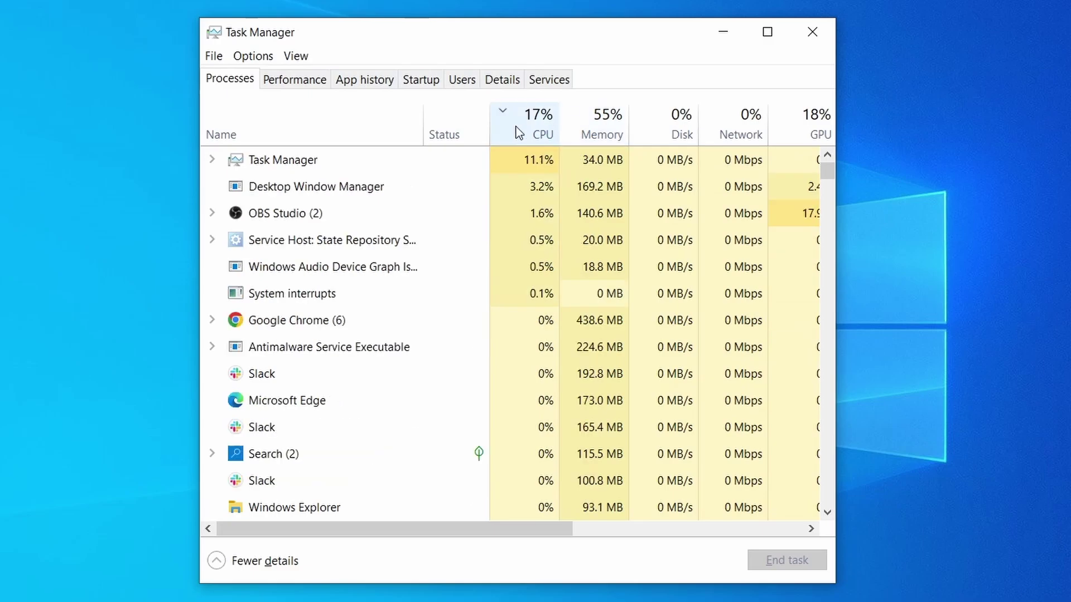
left_click(608, 122)
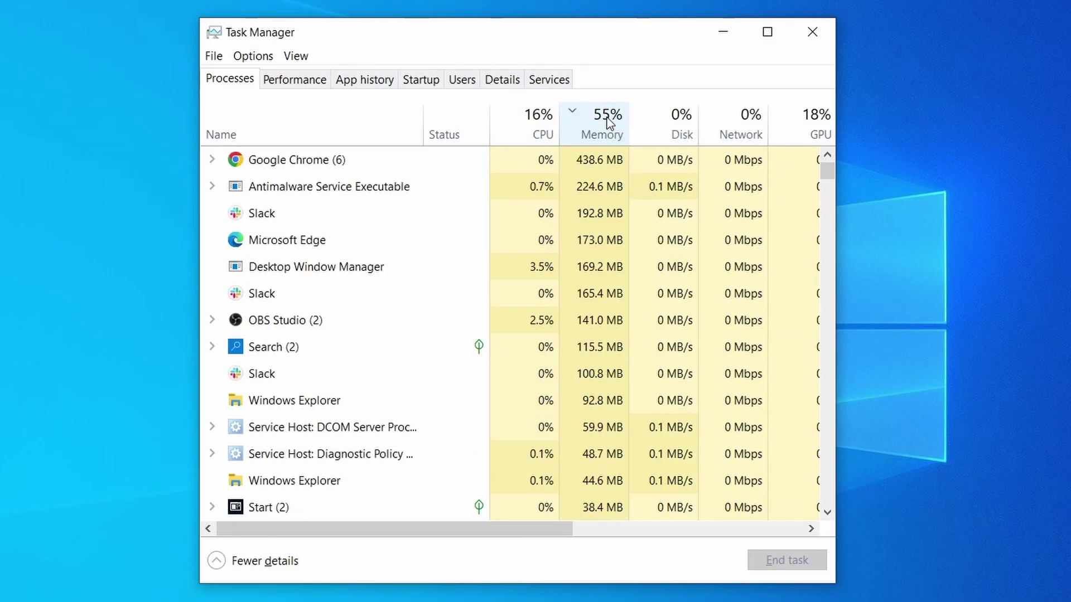
scroll(464, 375, "down", 2)
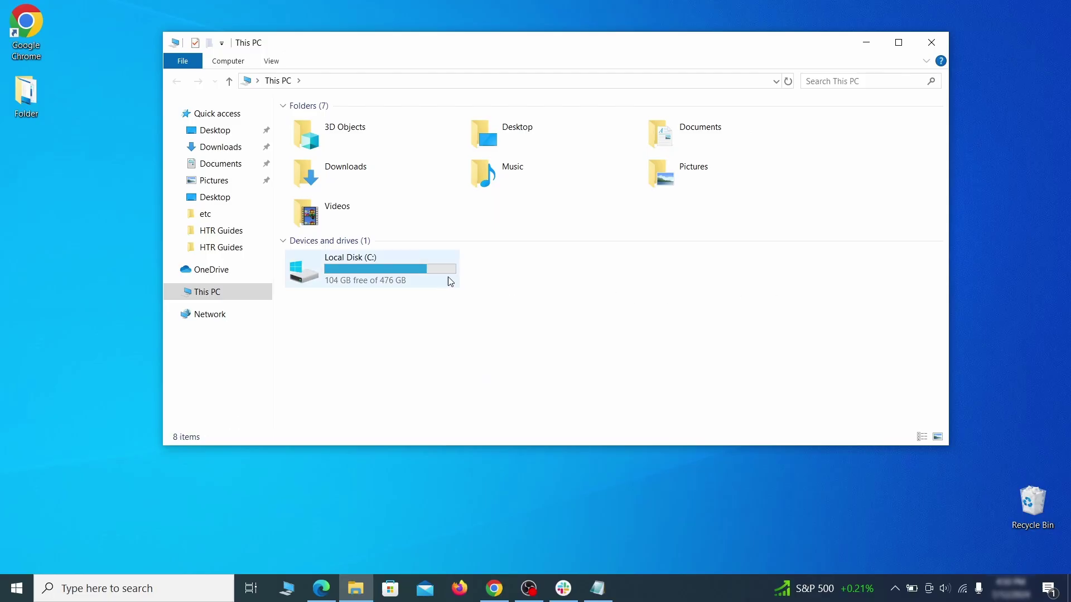
Step: Open the AppData\Roaming folder of the personal user profile on Local Disk (C:)
double_click(447, 276)
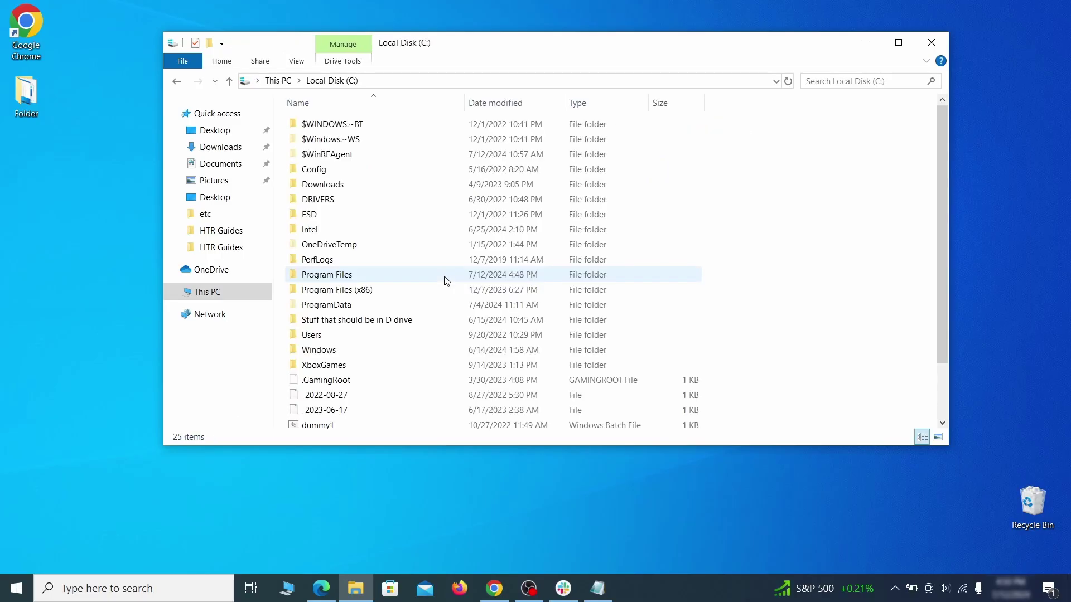
double_click(341, 337)
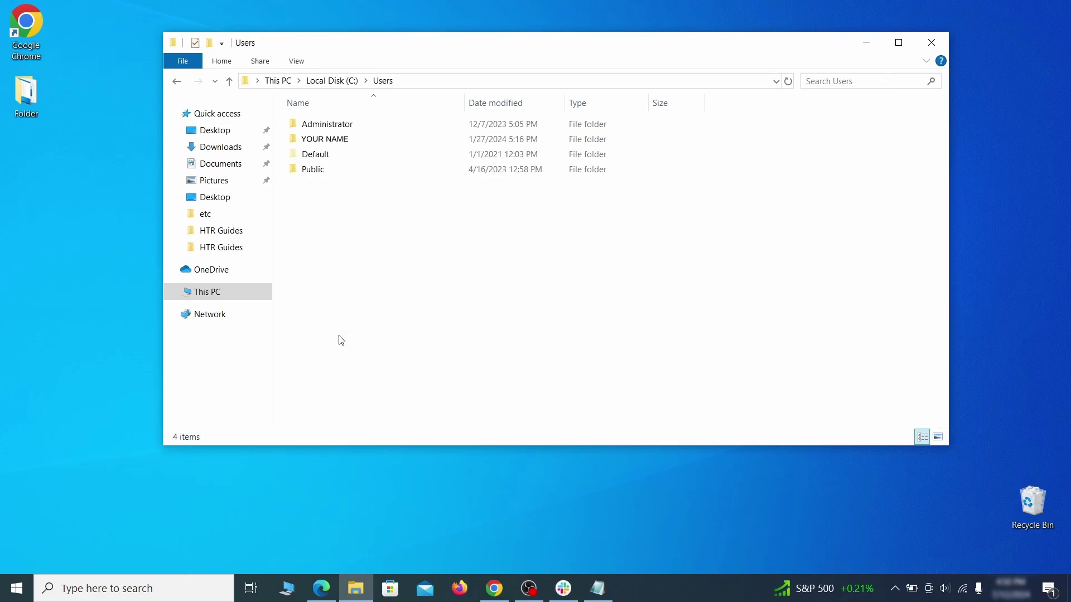
double_click(449, 140)
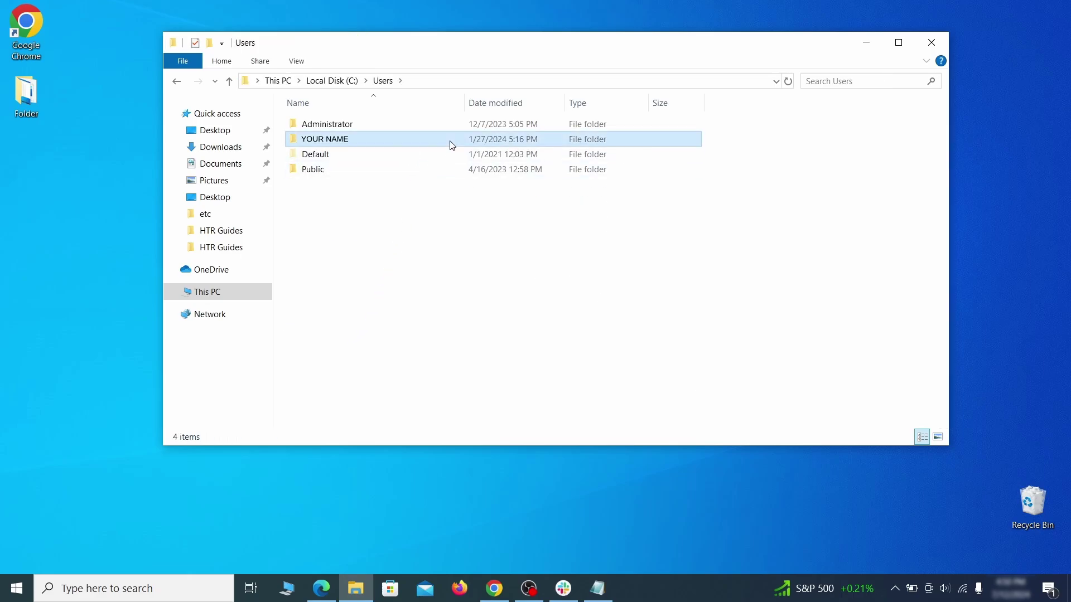
double_click(443, 199)
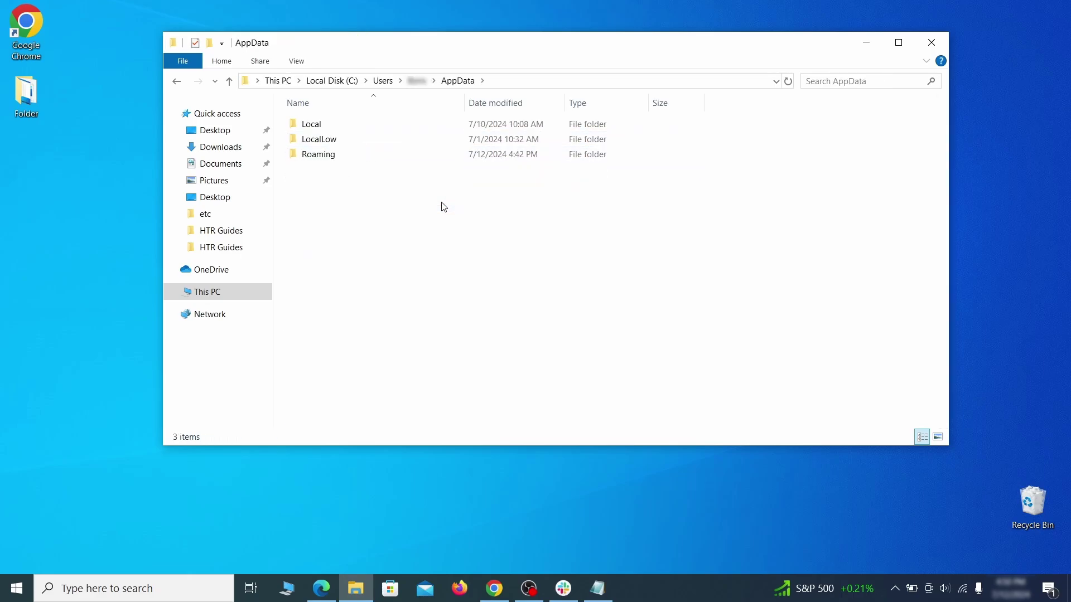
double_click(440, 154)
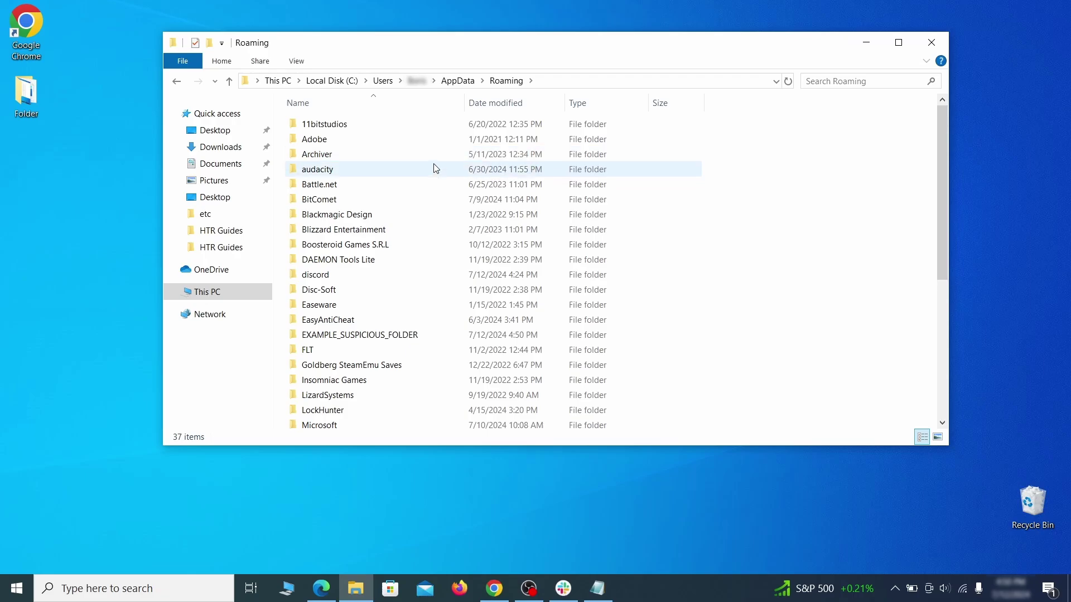
Step: Try to delete EXAMPLE_SUSPICIOUS_FOLDER from the Roaming folder with the regular delete command
scroll(431, 179, "down", 1)
scroll(429, 200, "down", 1)
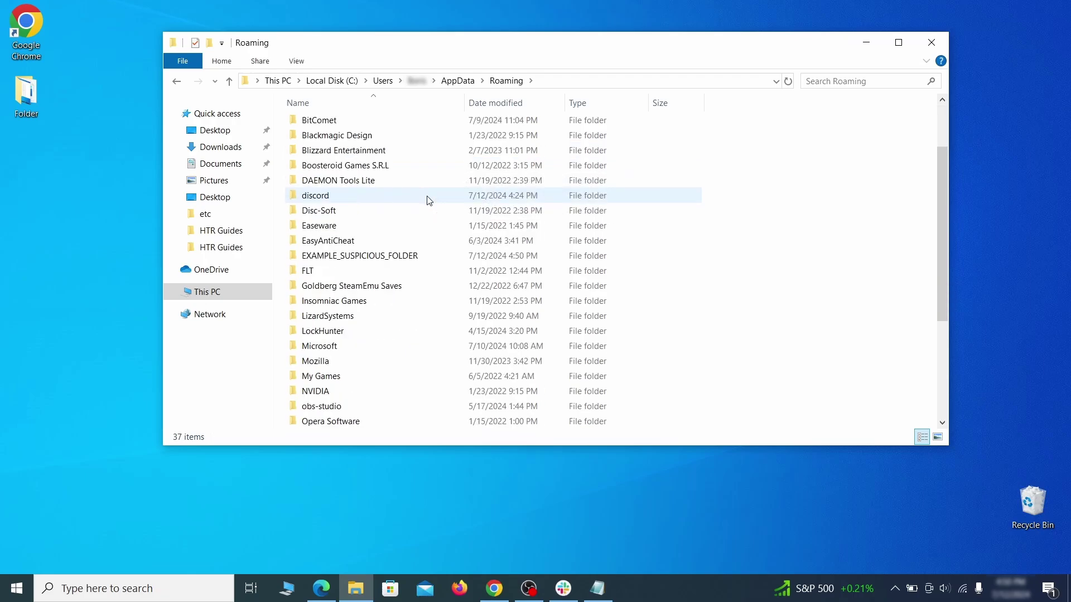
left_click(440, 257)
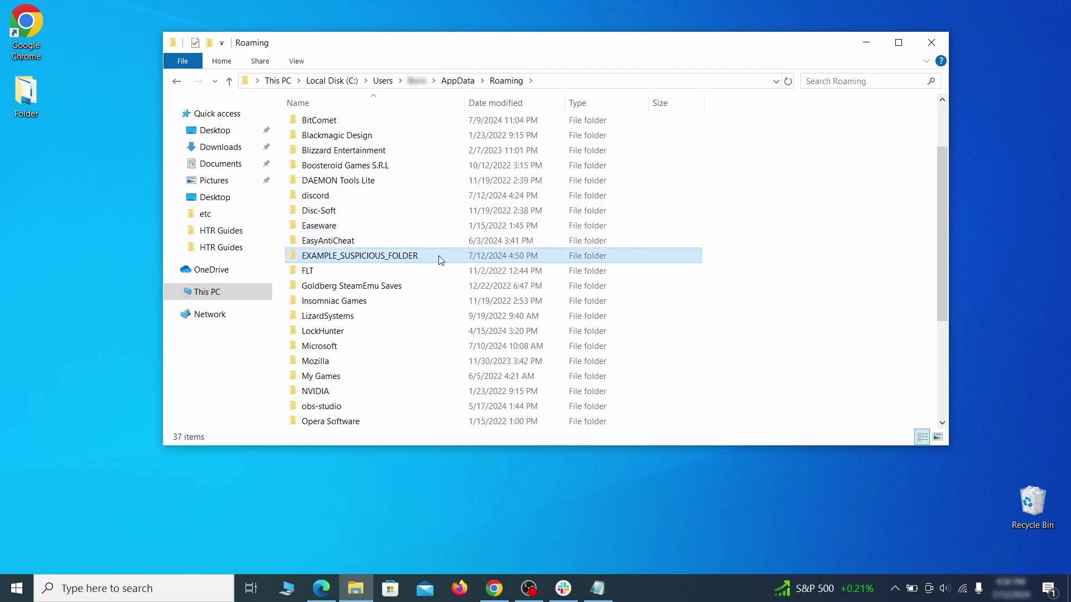
right_click(478, 259)
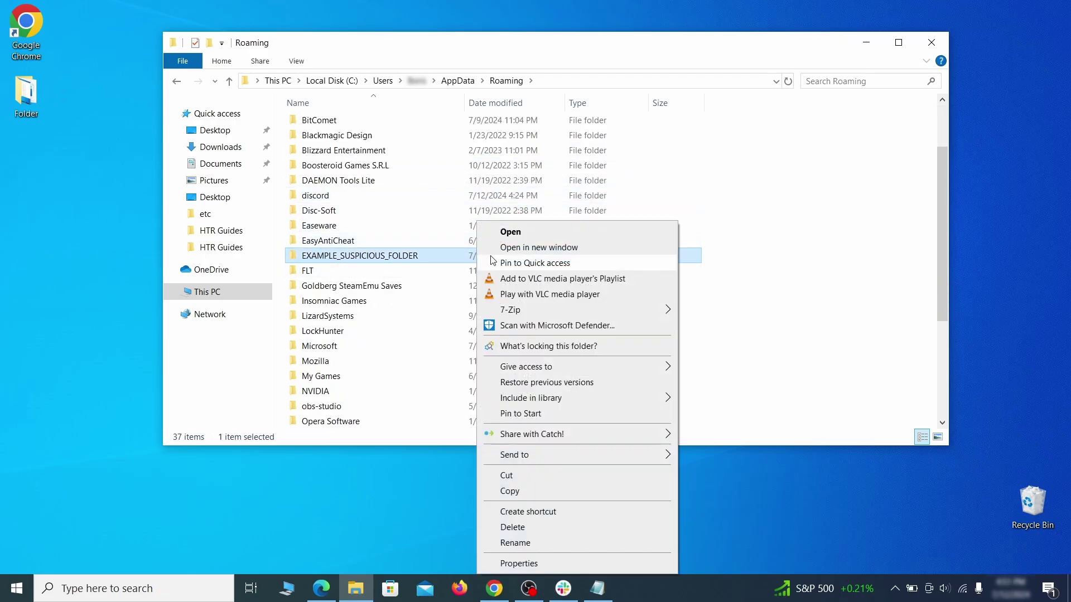
left_click(528, 529)
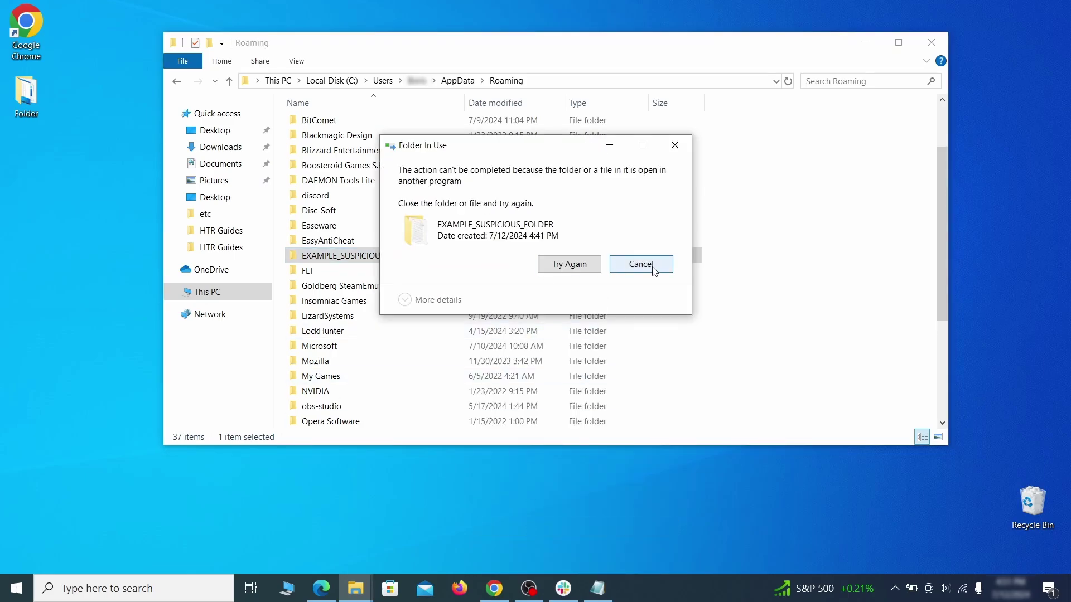
left_click(569, 264)
Step: Check what is locking EXAMPLE_SUSPICIOUS_FOLDER with LockHunter and force its deletion
right_click(454, 255)
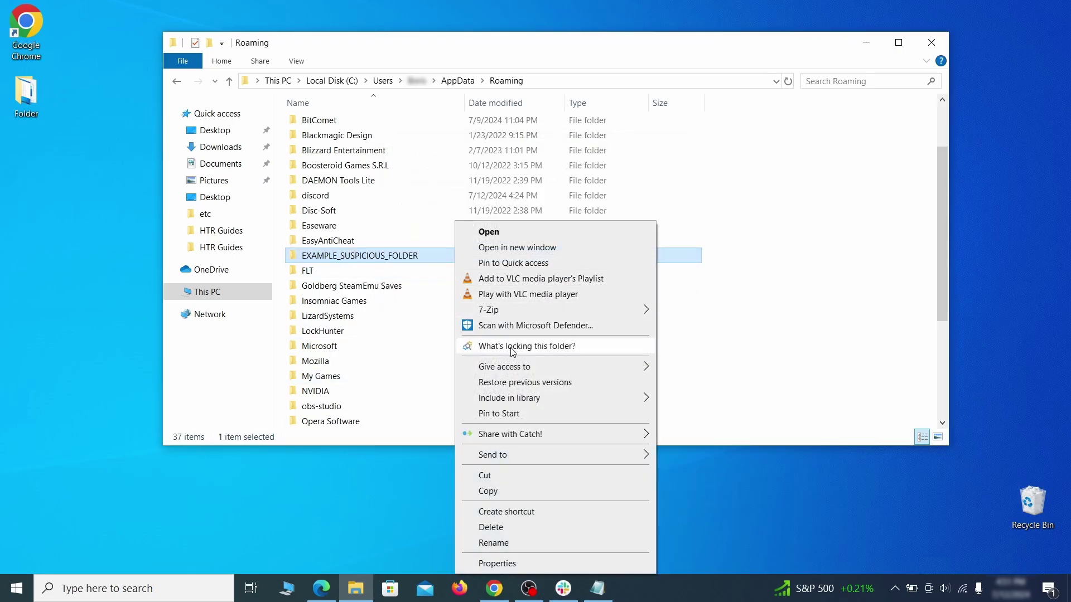
left_click(485, 344)
left_click(467, 140)
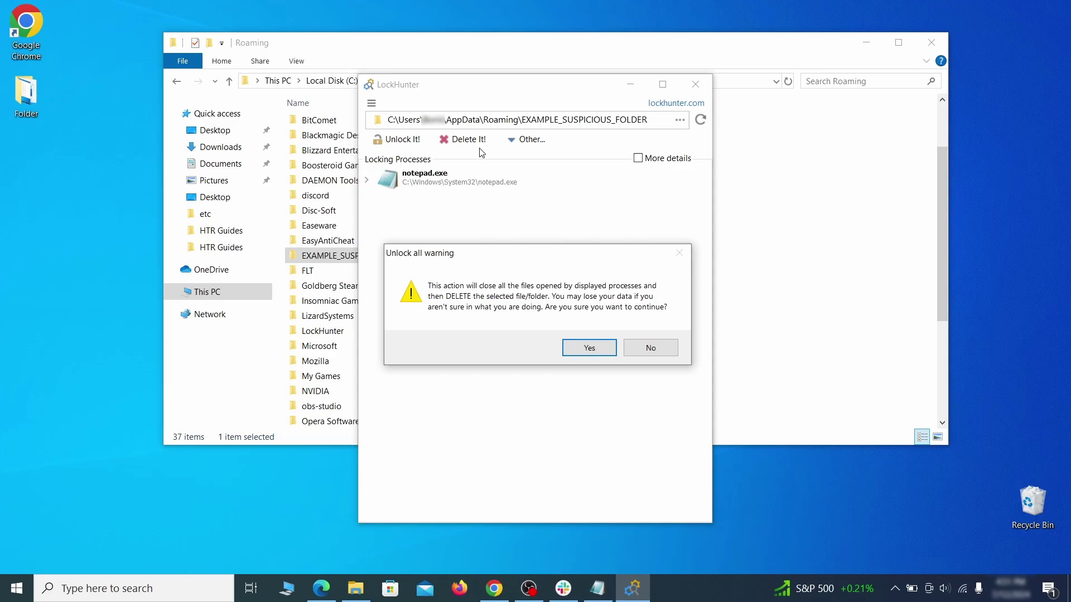
left_click(580, 349)
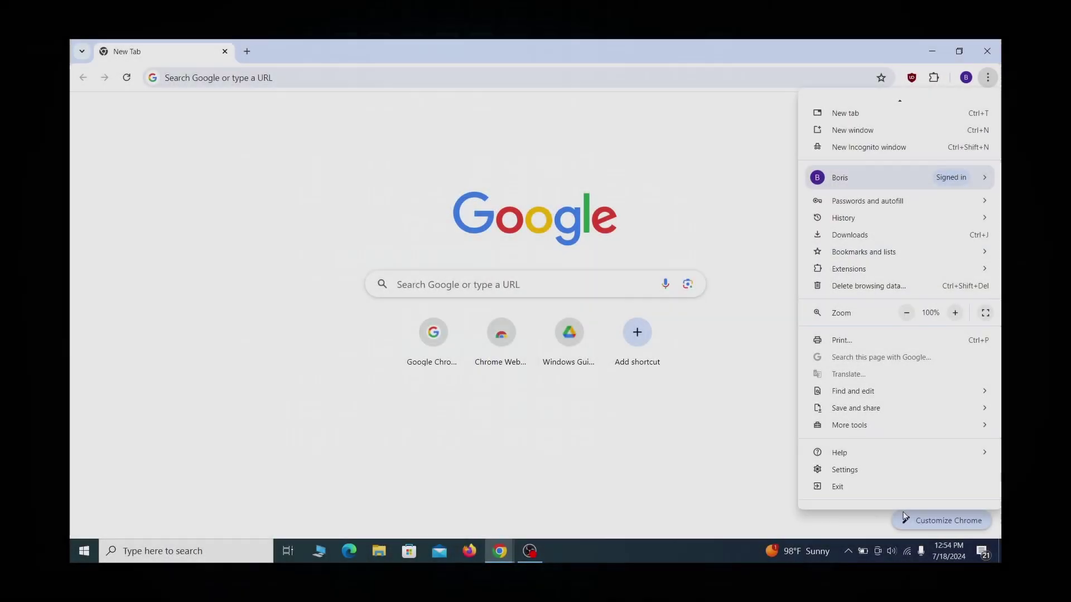
left_click(885, 497)
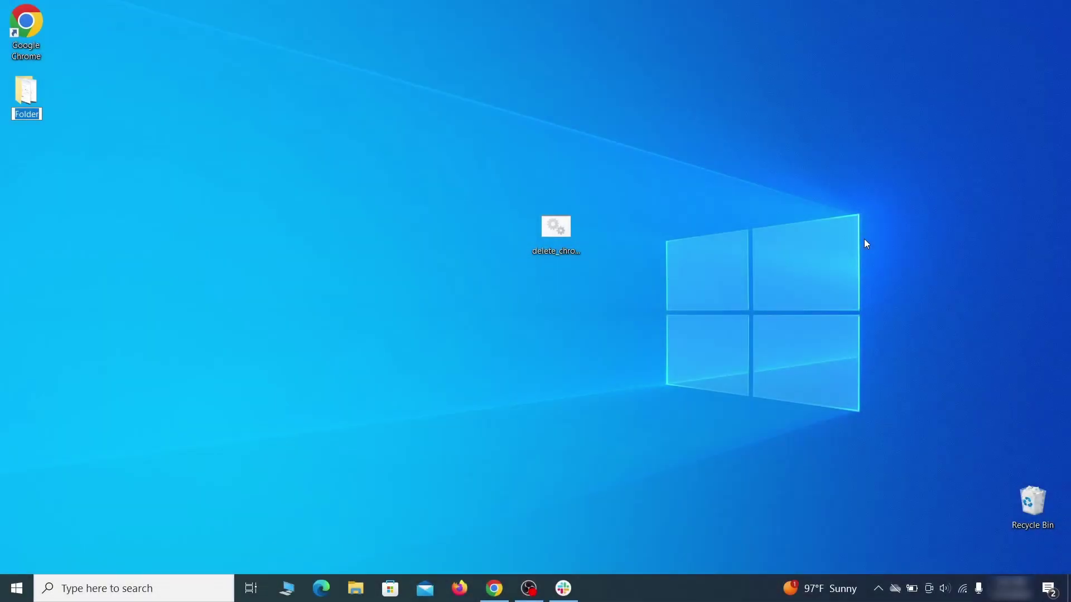
Step: Open the Local Group Policy Editor and select Administrative Templates under Computer Configuration
key("super")
type("edit group policy")
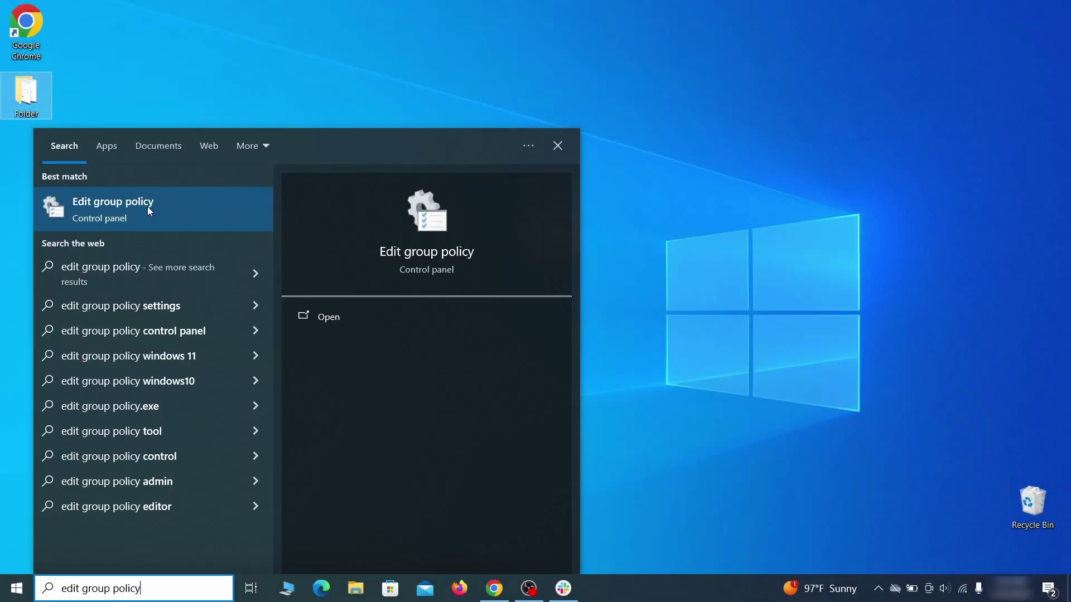
left_click(144, 211)
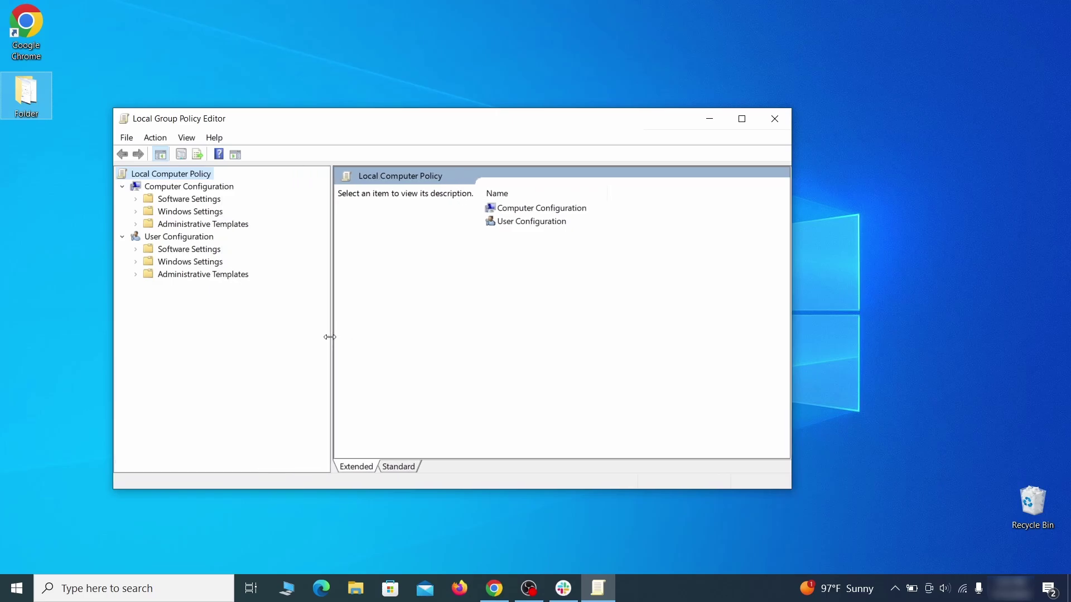
left_click(176, 189)
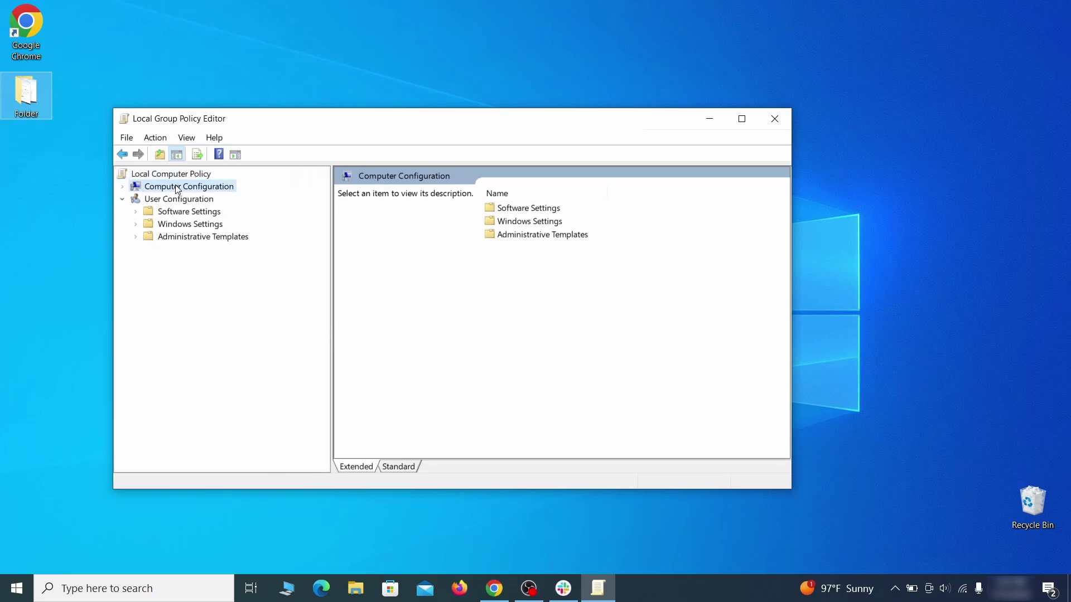
left_click(237, 225)
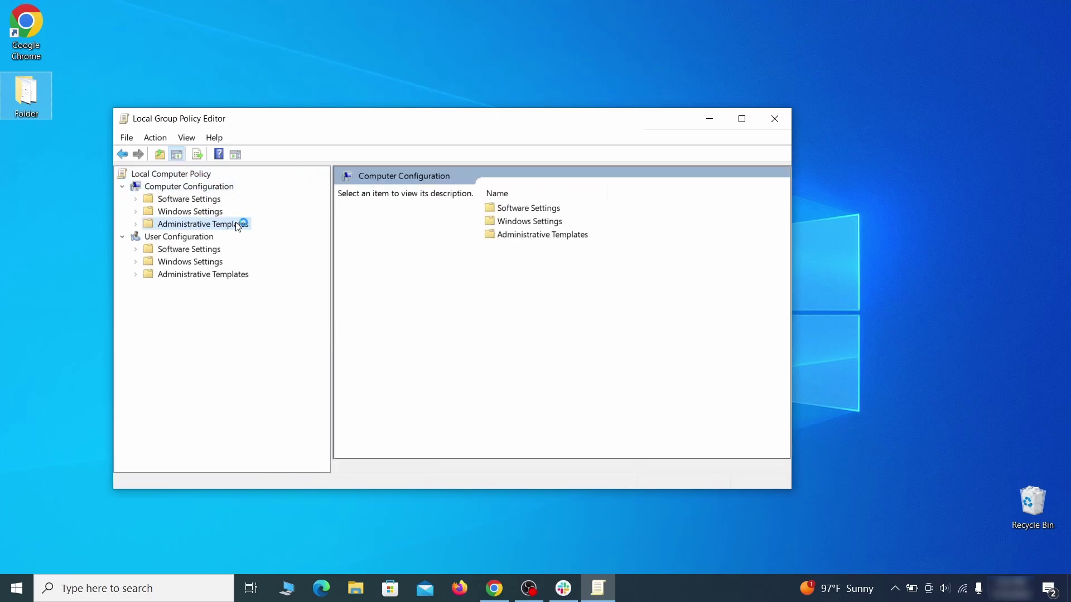
Step: Remove the chrome policy template from Computer Configuration's Administrative Templates and close the policy editor
right_click(238, 224)
left_click(343, 234)
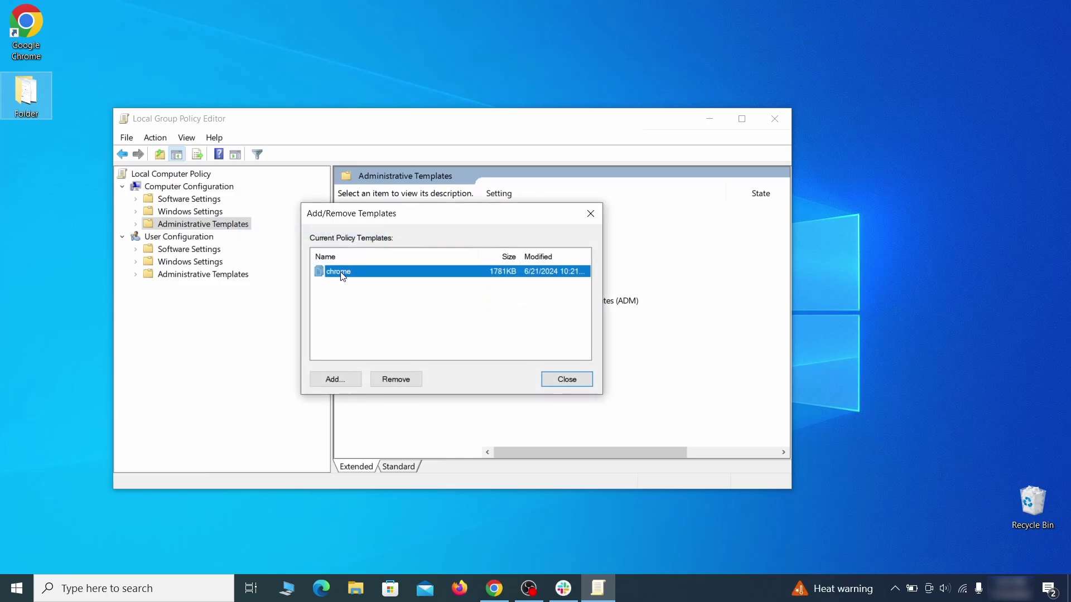
left_click(396, 379)
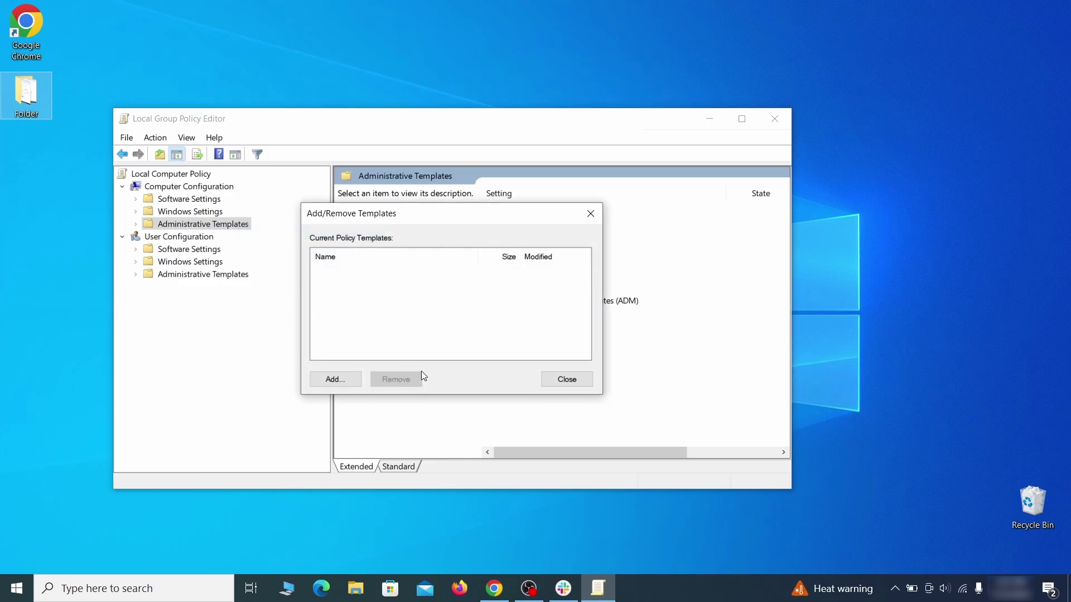
left_click(577, 376)
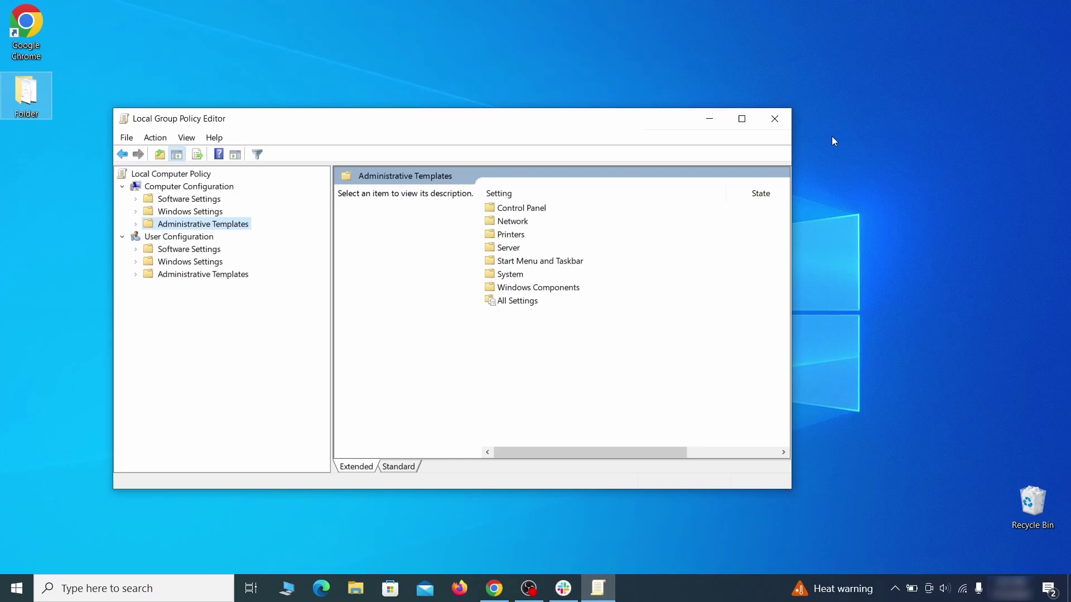
left_click(775, 121)
Step: Restart the computer and open Chrome's main menu
left_click(17, 588)
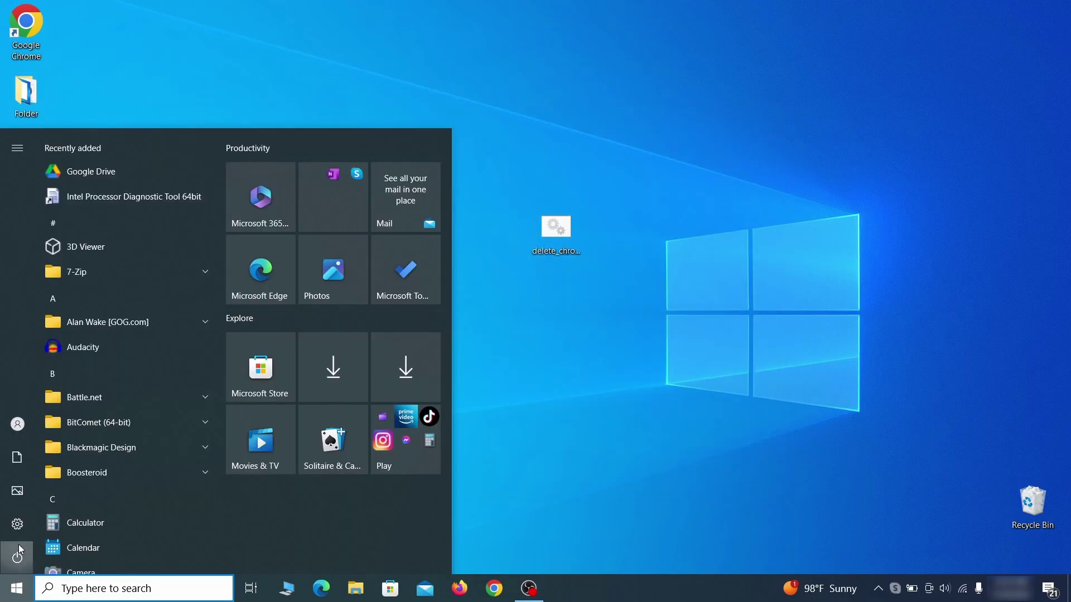
left_click(17, 556)
left_click(94, 521)
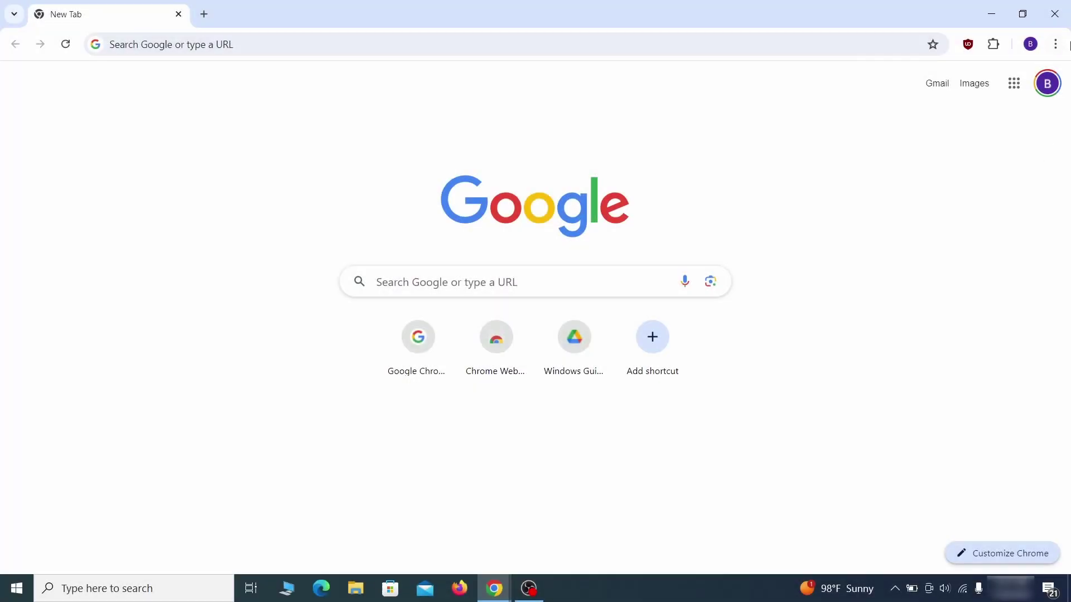
left_click(1056, 44)
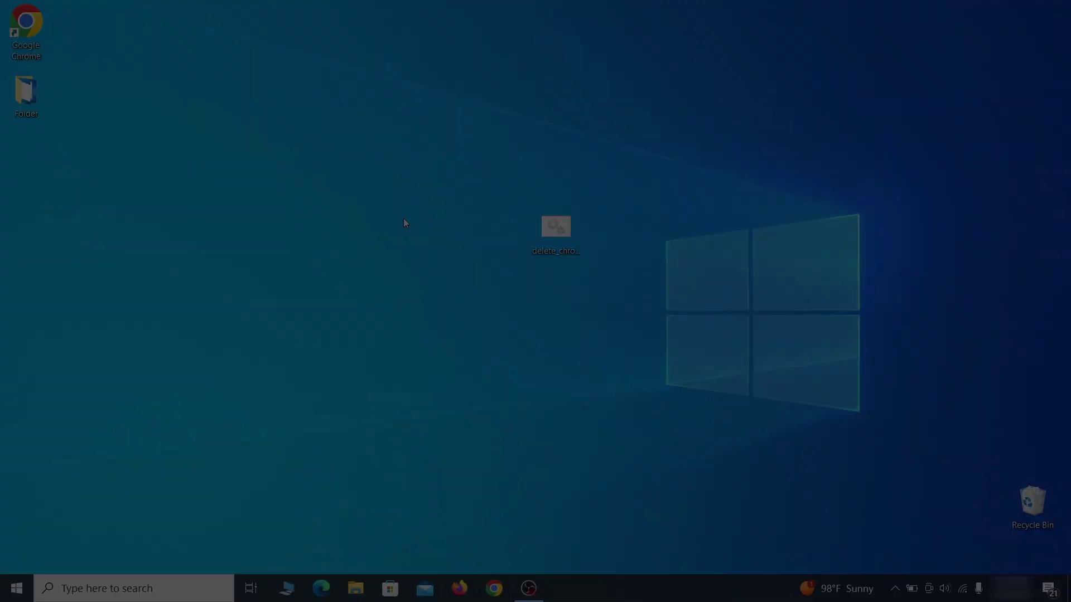
Step: Search Windows for "reg" and open the Registry Editor
key("super")
type("reg")
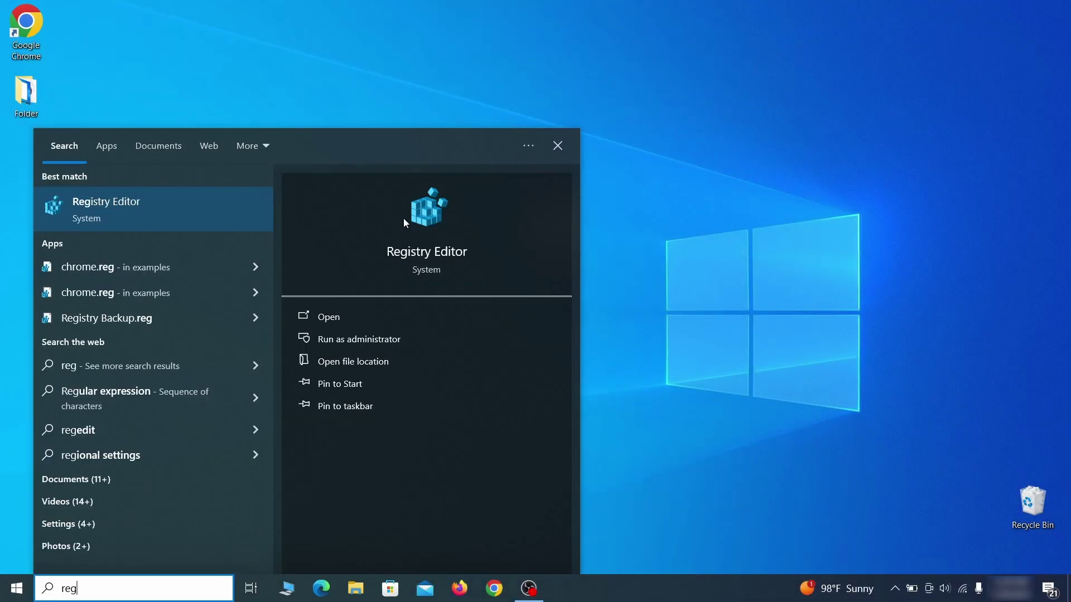
key("Return")
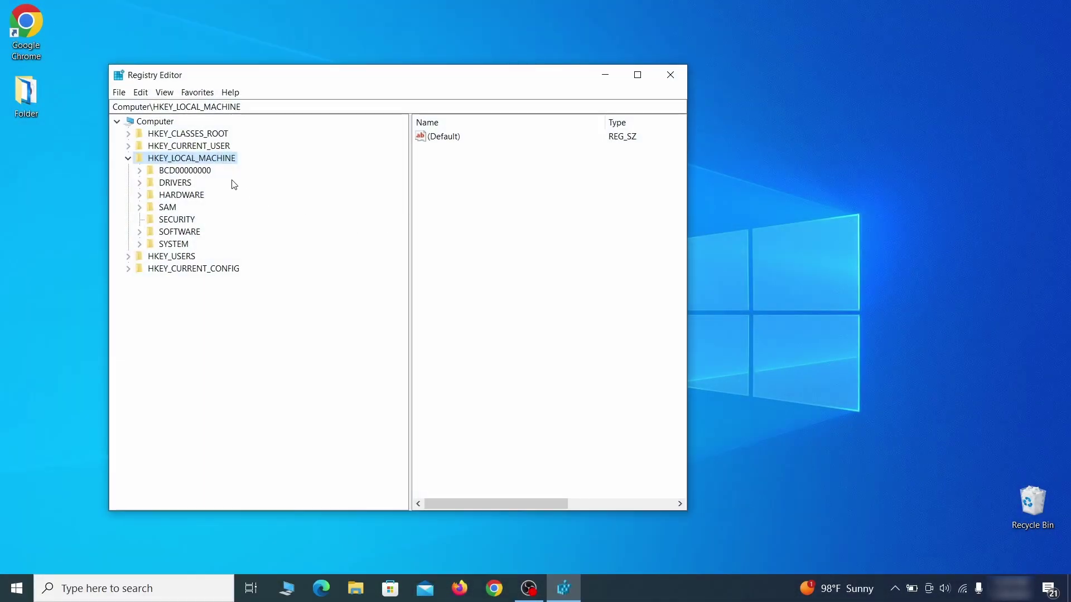
Step: Expand BCD00000000 and its Objects key under HKEY_LOCAL_MACHINE and examine the subkeys of {b2721d73-1db4-4c62-bf78-c548a880142d}
left_click(139, 170)
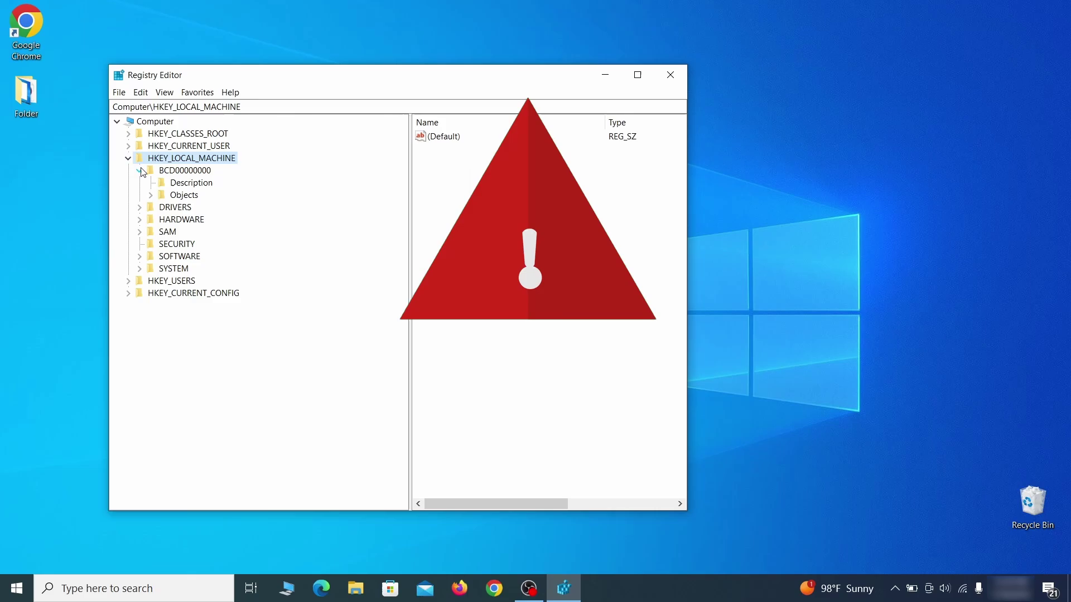
left_click(151, 195)
left_click(162, 318)
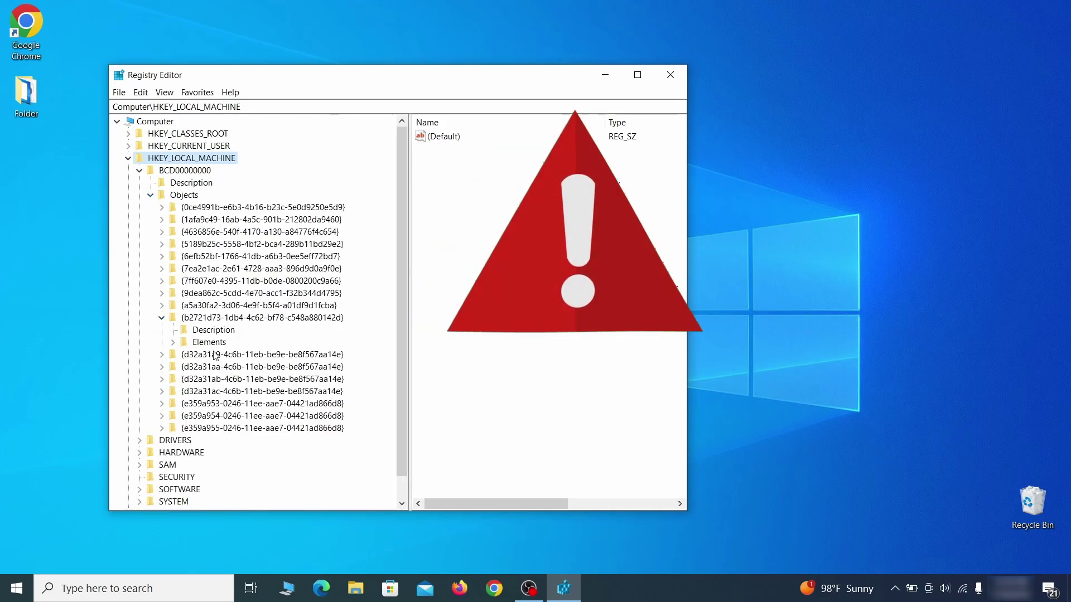
left_click(173, 341)
left_click(223, 379)
right_click(224, 379)
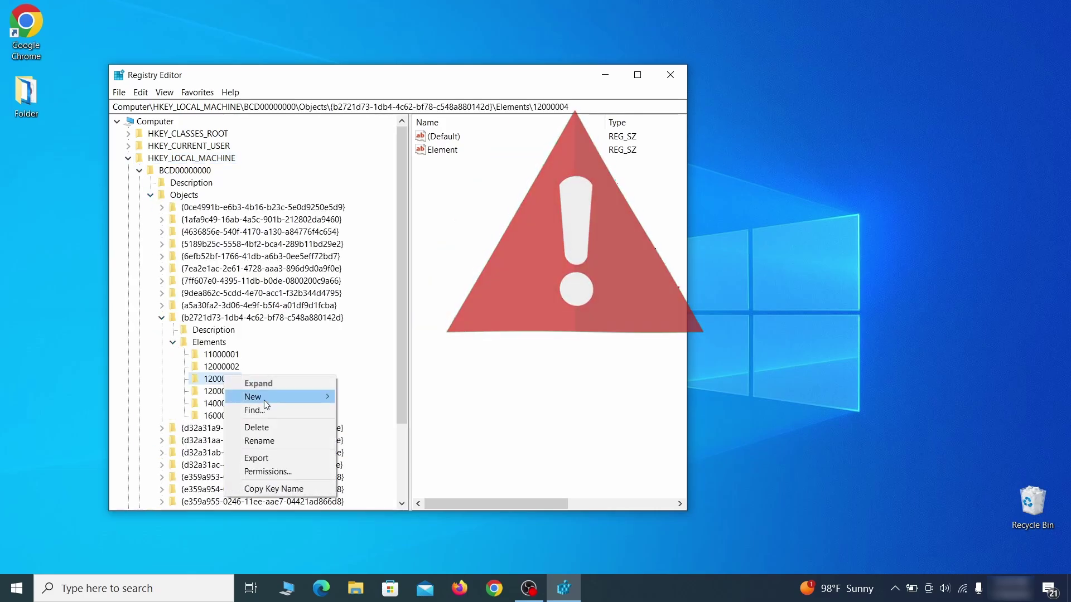
left_click(276, 427)
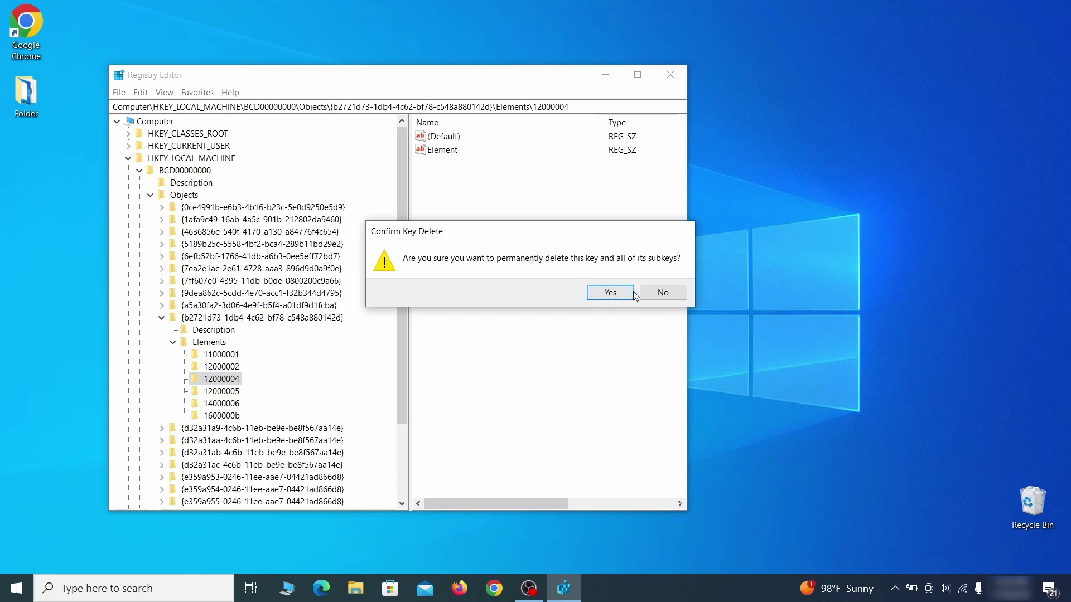
left_click(675, 299)
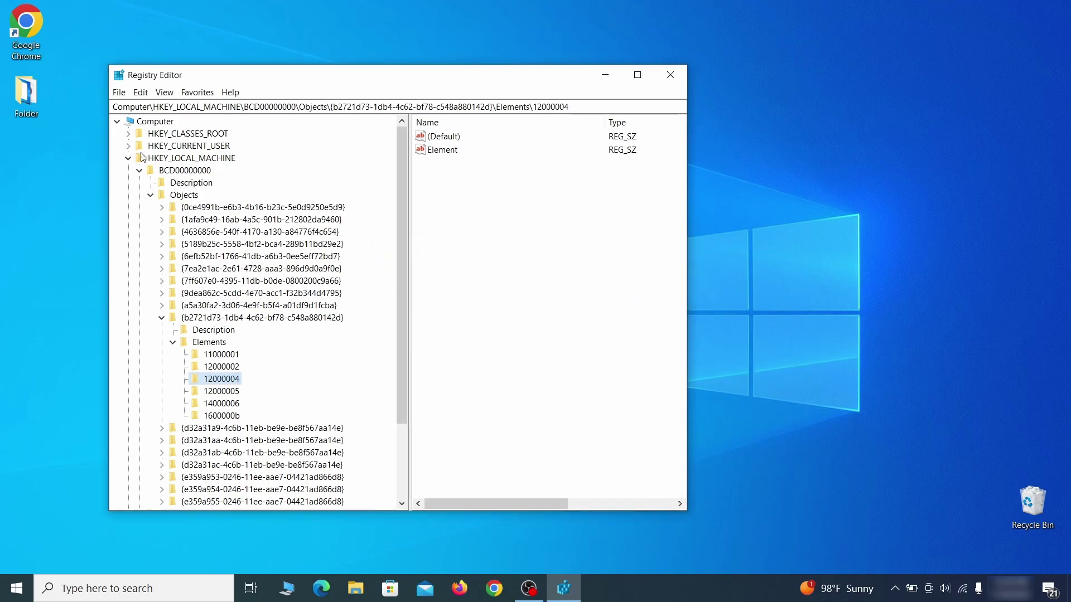
scroll(176, 428, "down", 3)
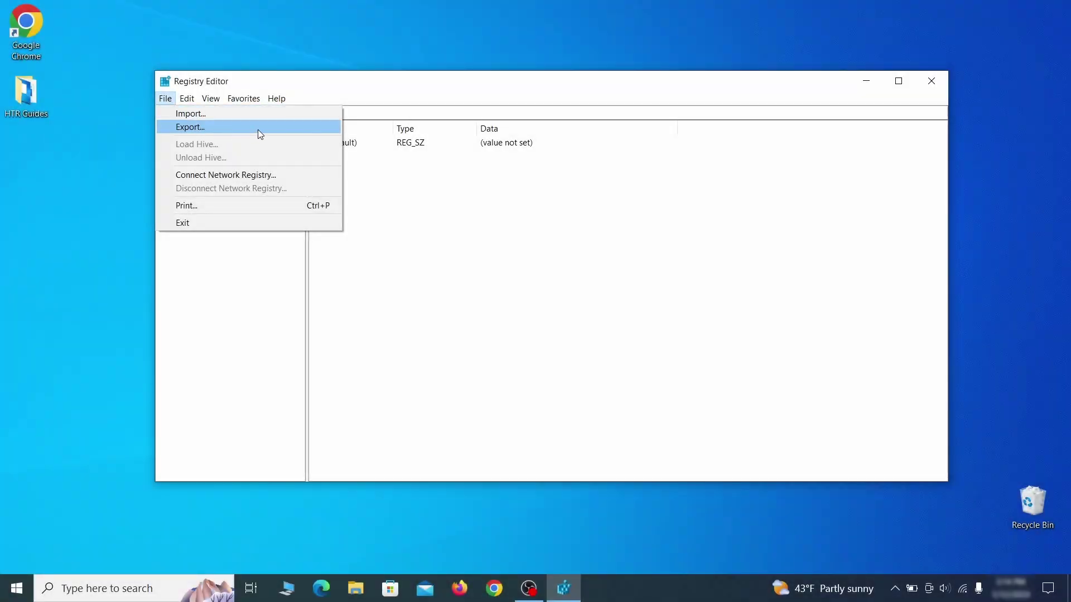
Step: Export a registry backup, then start a registry import and select the Registry Backup 1 file on the Desktop
left_click(258, 129)
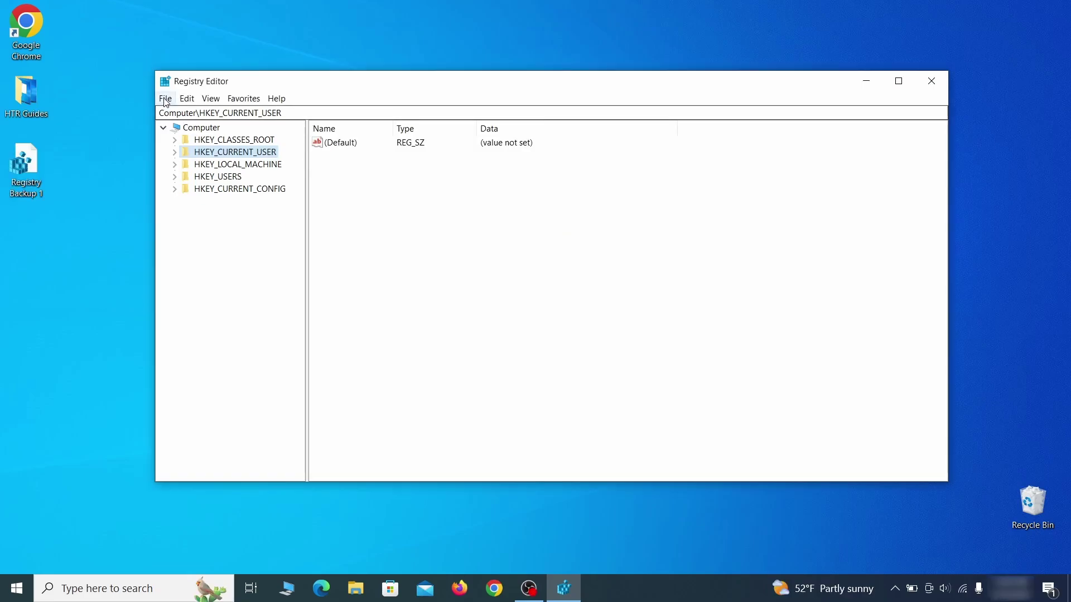
left_click(165, 98)
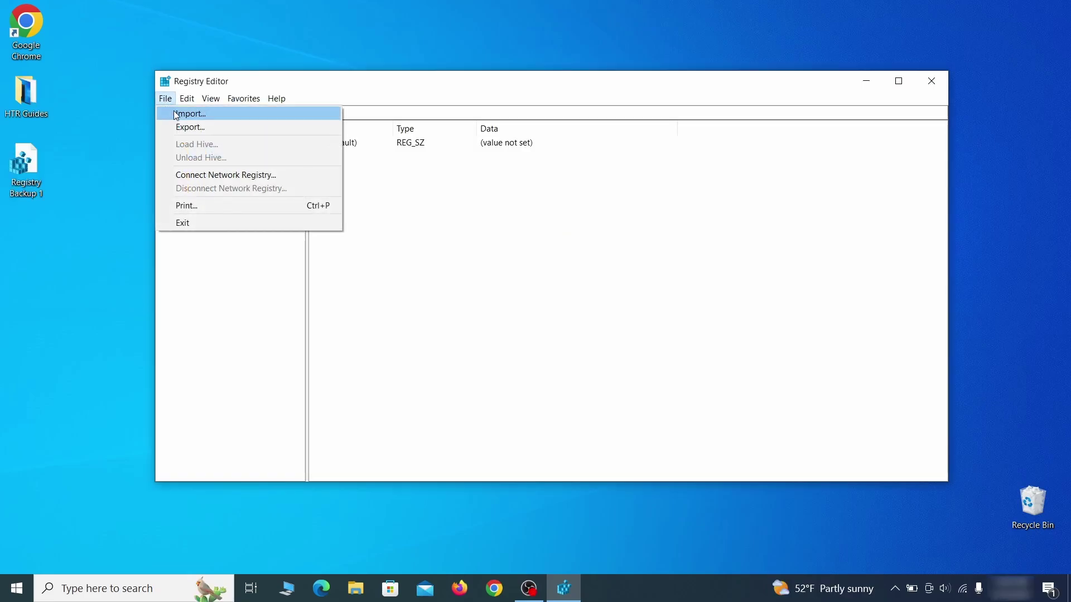
left_click(227, 116)
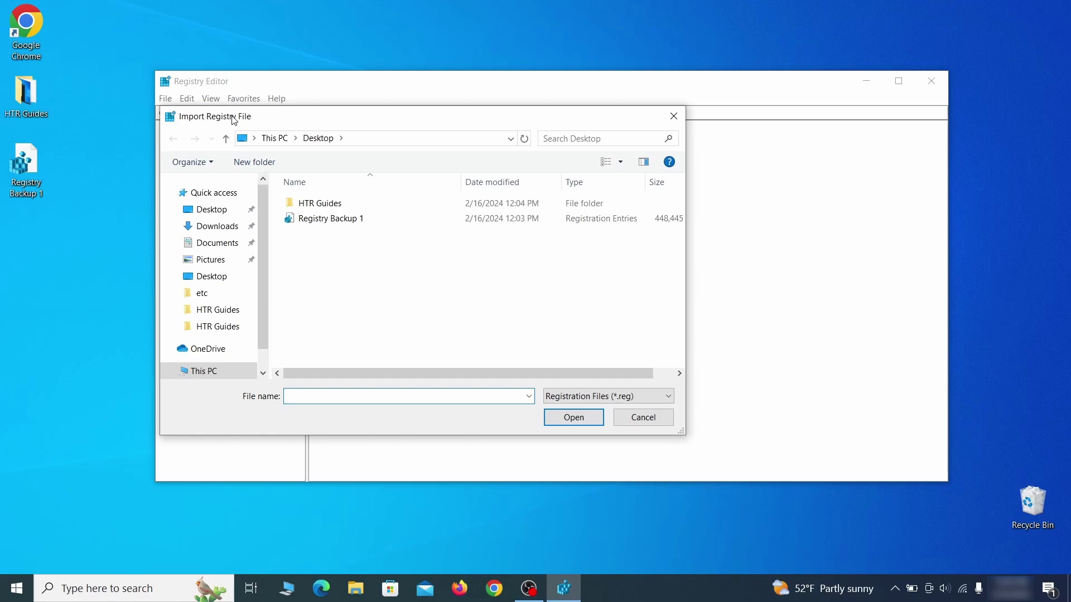
left_click(371, 222)
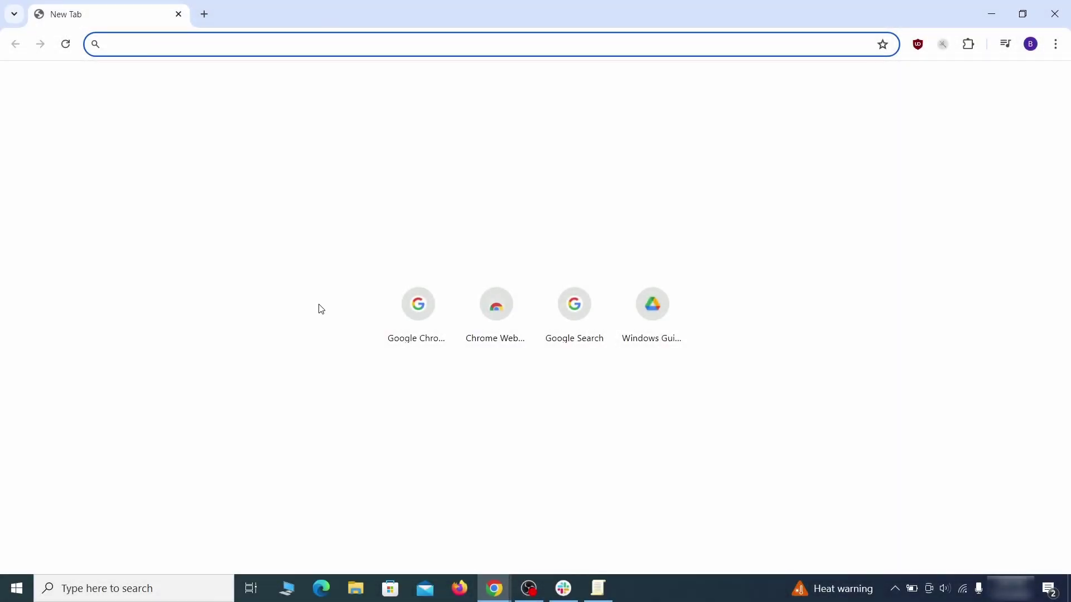
Step: Open chrome://policy in Chrome and copy the value of the HomepageLocation policy
type("ch")
key("Return")
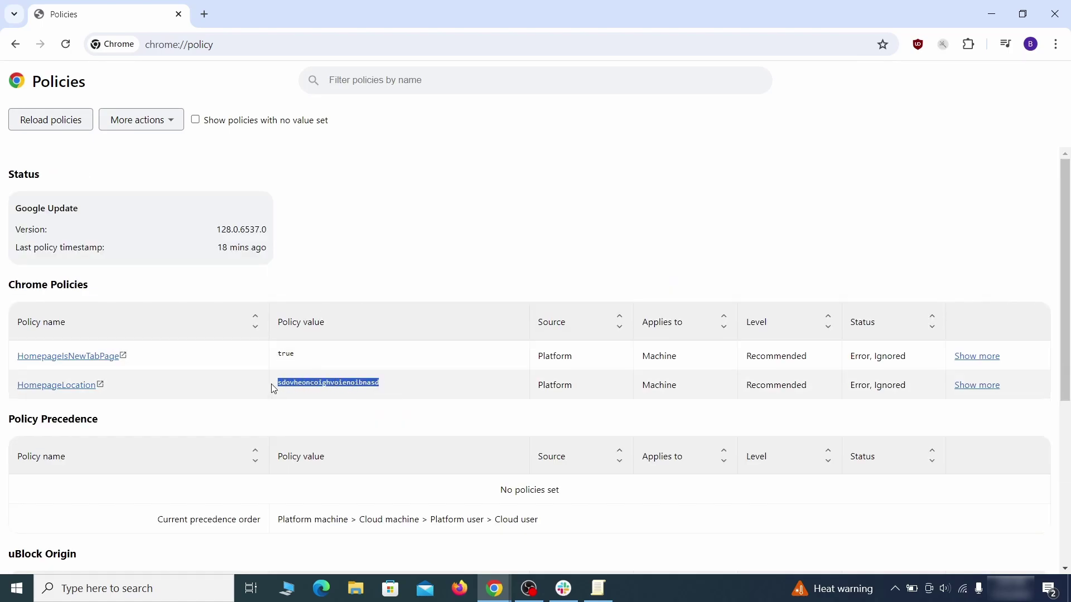
right_click(303, 389)
left_click(320, 397)
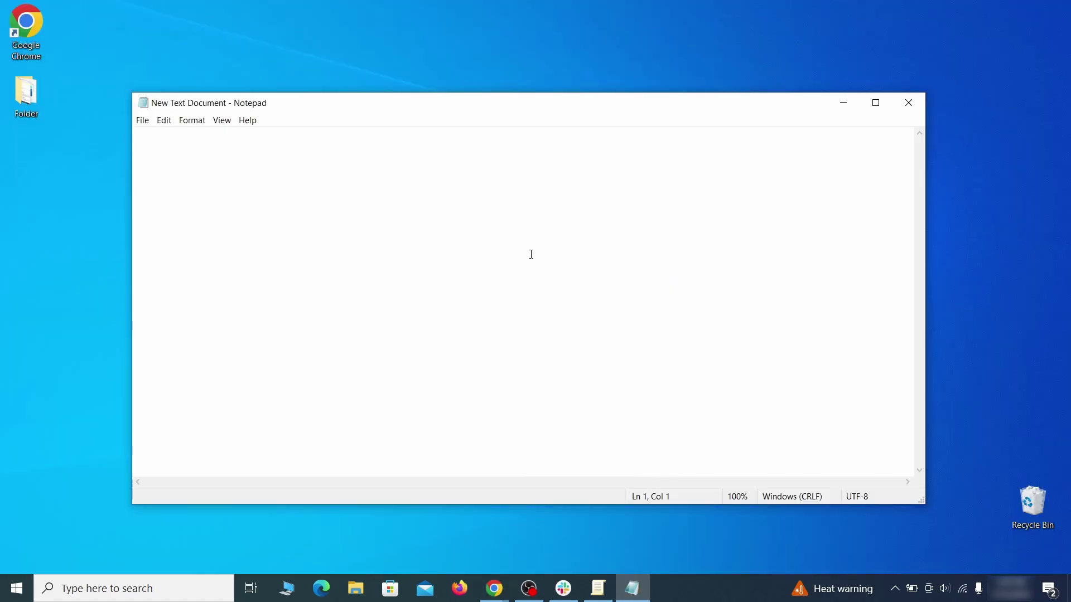
Step: Paste the copied HomepageLocation value into the New Text Document in Notepad and return to Chrome's main menu
right_click(524, 246)
left_click(561, 296)
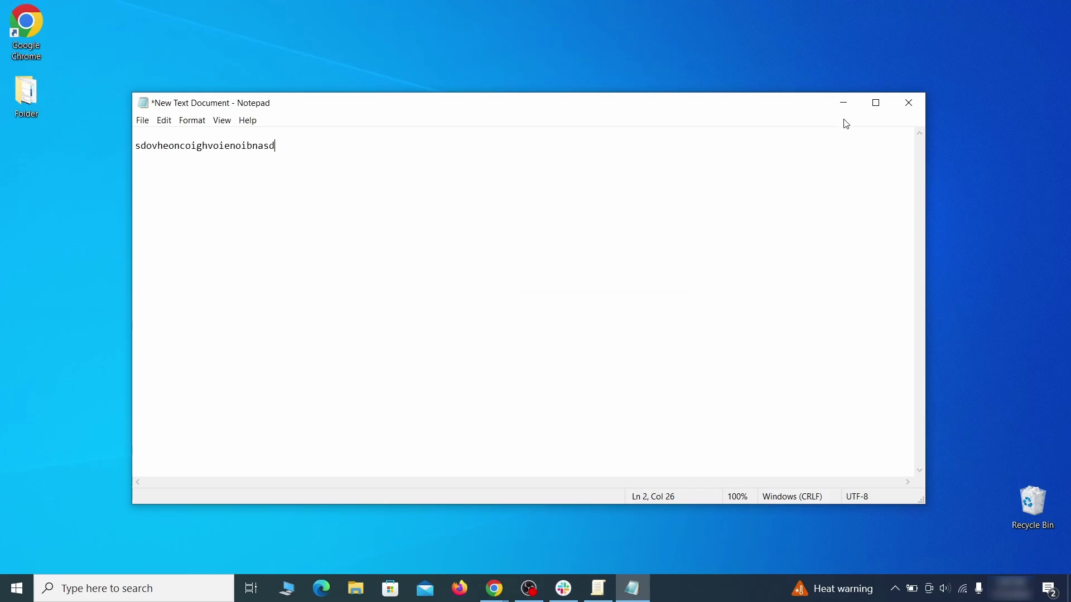
left_click(842, 106)
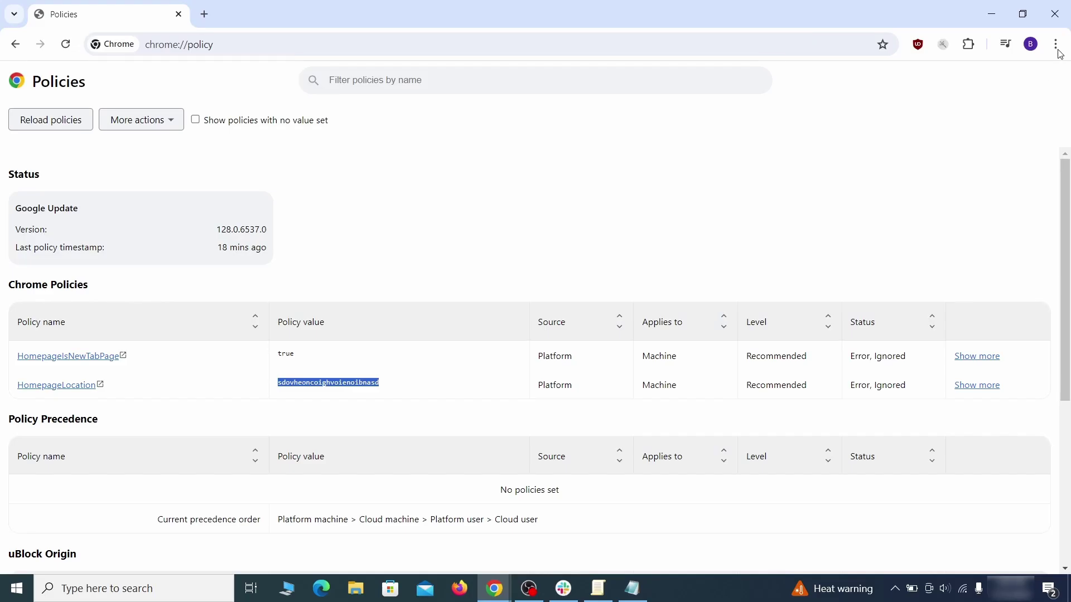
left_click(1056, 44)
mouse_move(899, 262)
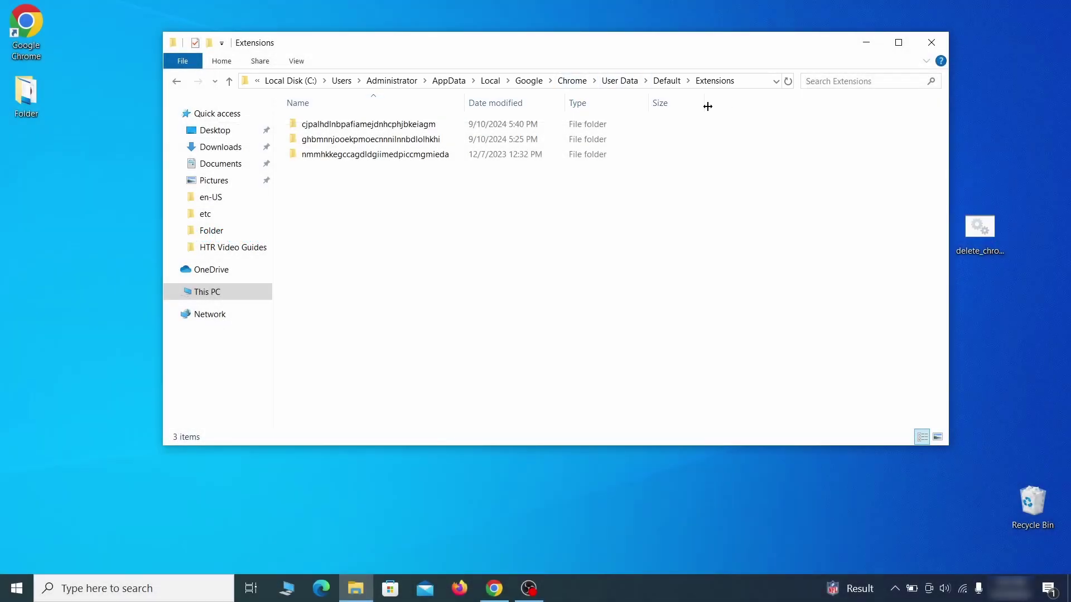
Step: Delete all three folders inside Chrome's User Data\Default\Extensions folder and close File Explorer
left_click_drag(397, 177, 449, 131)
right_click(450, 133)
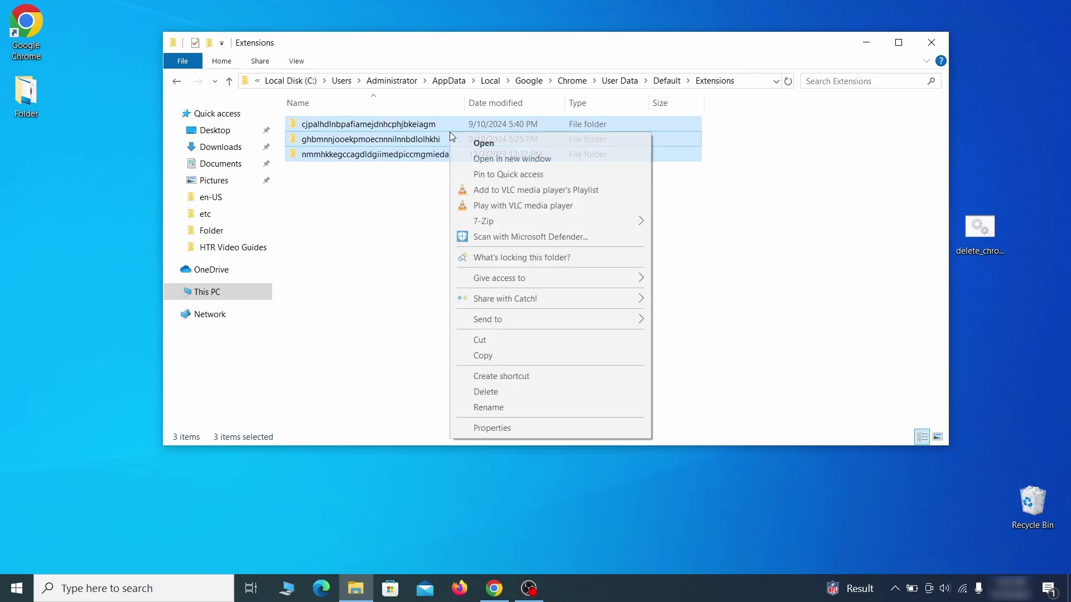
left_click(496, 394)
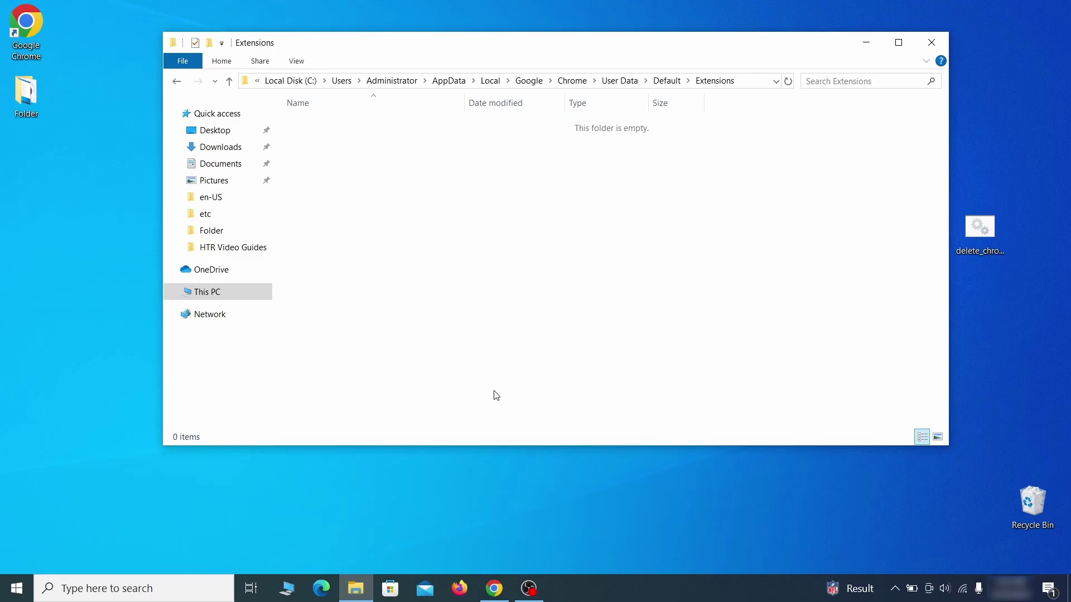
left_click(931, 49)
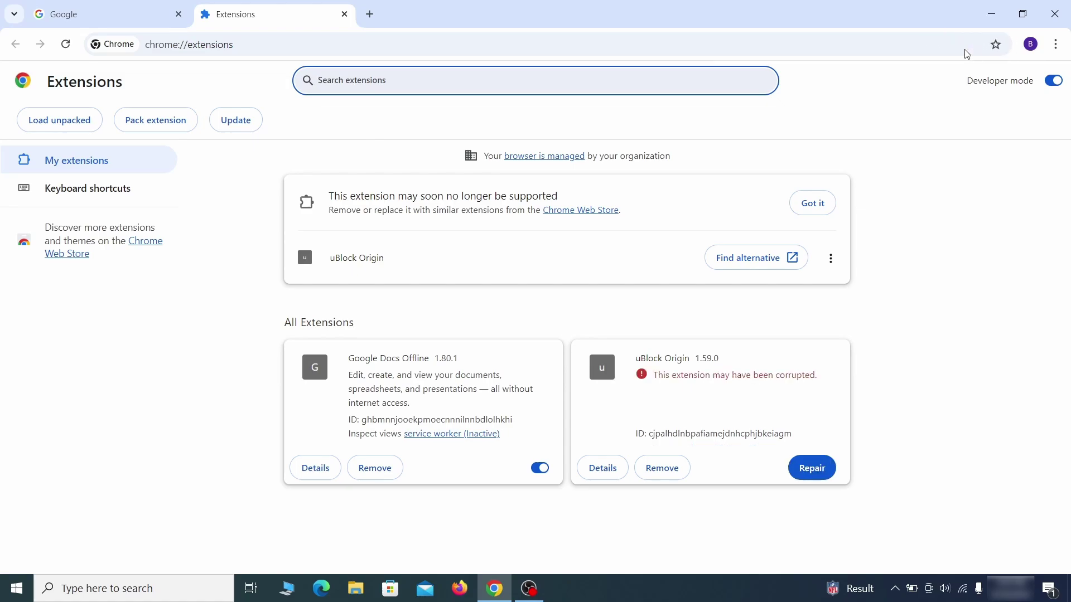
Step: Repair the corrupted uBlock Origin extension on Chrome's Extensions page
left_click(817, 473)
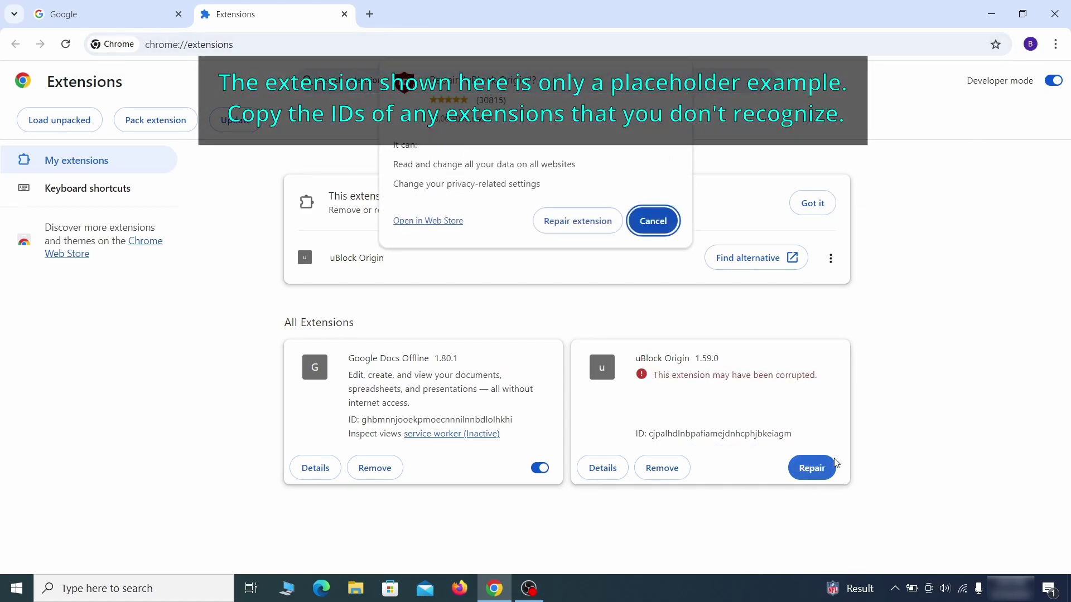
left_click(577, 221)
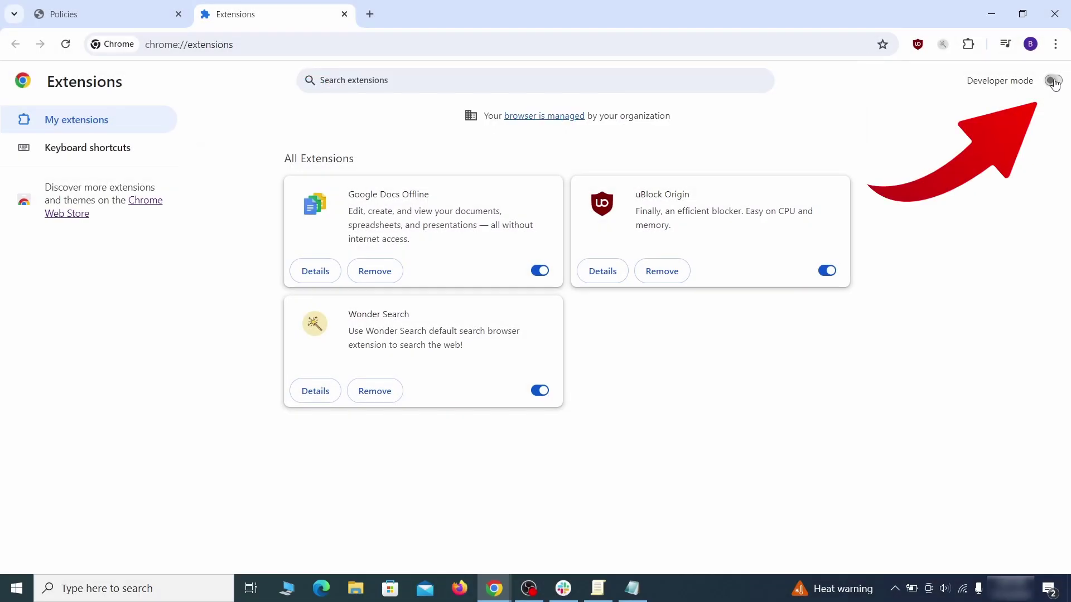
Step: Turn on Developer mode for Chrome's extensions and copy the Wonder Search extension's ID into the Notepad document
left_click(1053, 82)
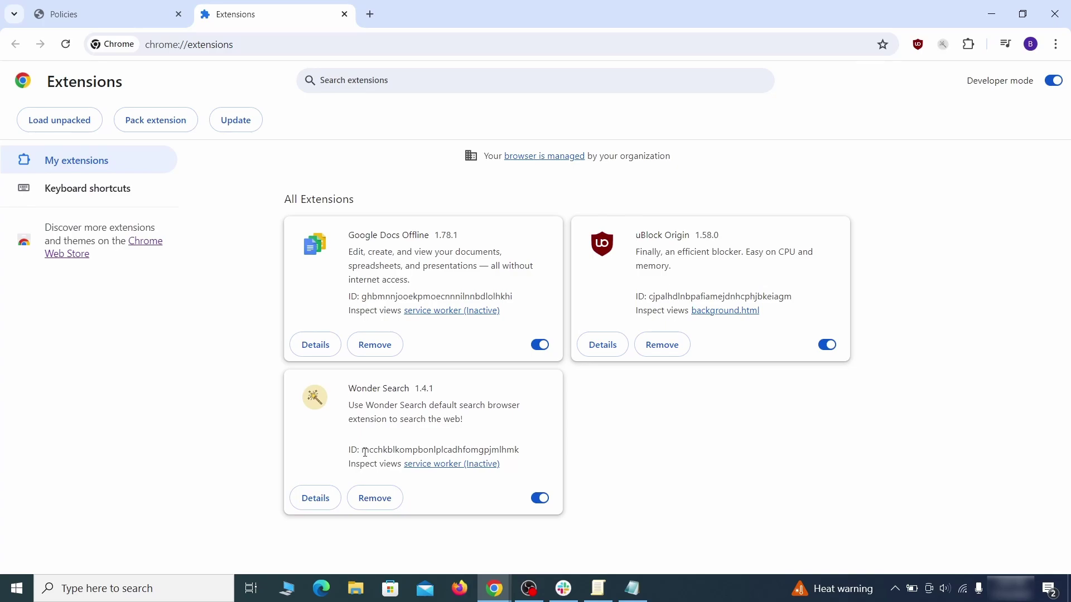
left_click_drag(365, 452, 507, 449)
right_click(520, 450)
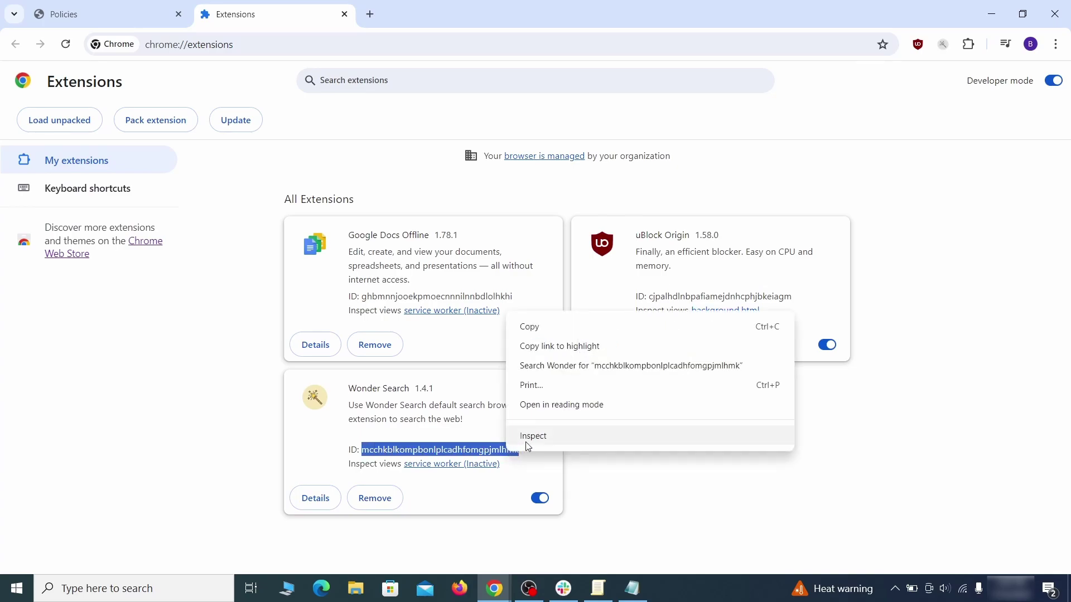
left_click(561, 328)
left_click(994, 15)
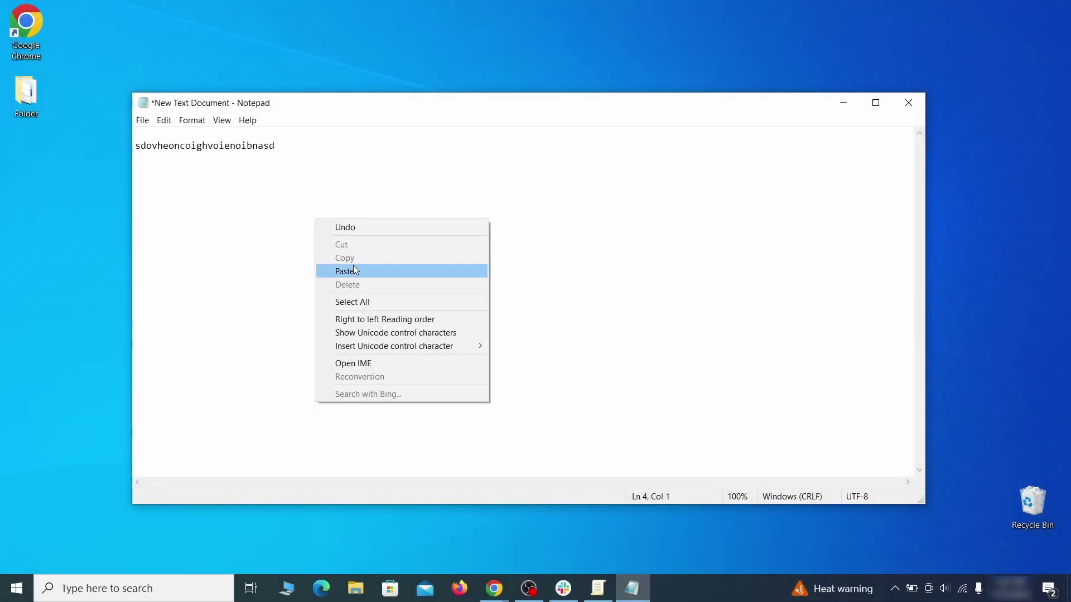
left_click(363, 271)
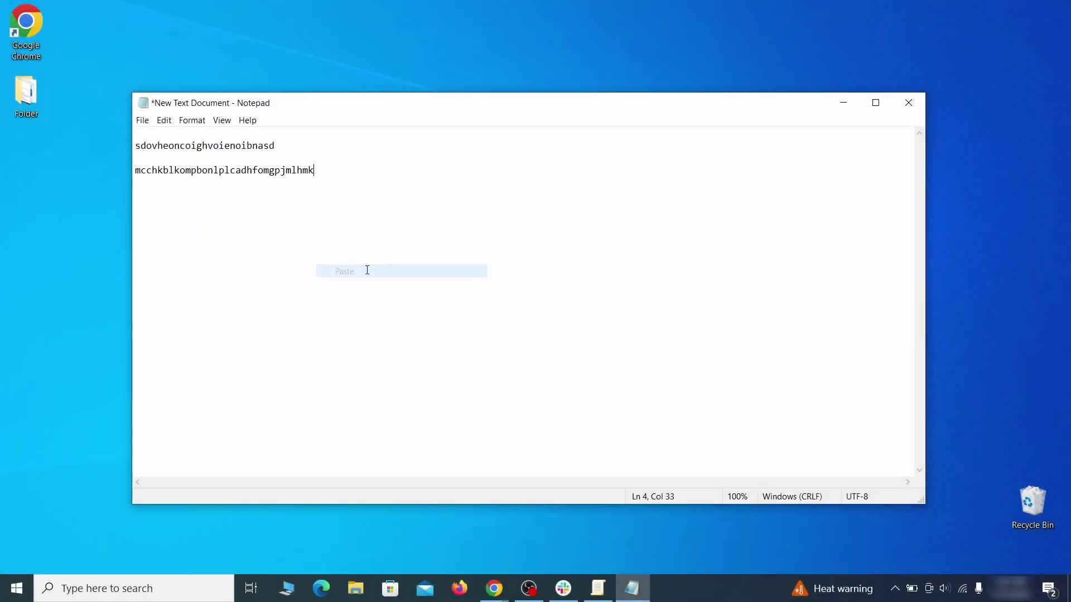
left_click(839, 106)
Step: Search Windows for "regedit" and run the Registry Editor as administrator
left_click(13, 596)
type("regedit")
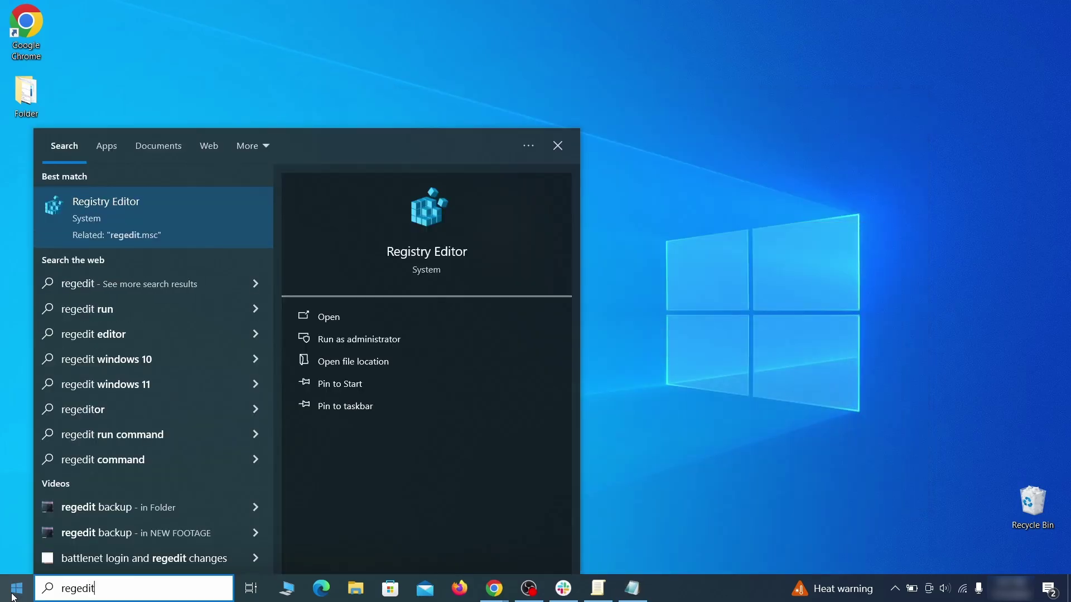
right_click(214, 212)
left_click(245, 230)
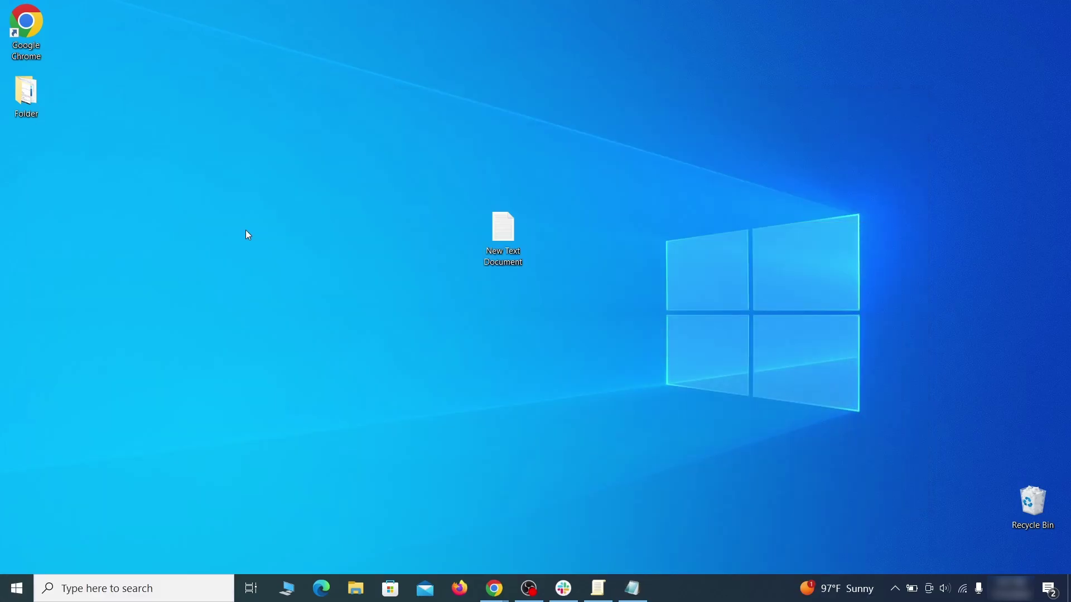
Step: Search the registry for the value sdovheoncoighvoienoibnasd copied from the Notepad document
key("ctrl+f")
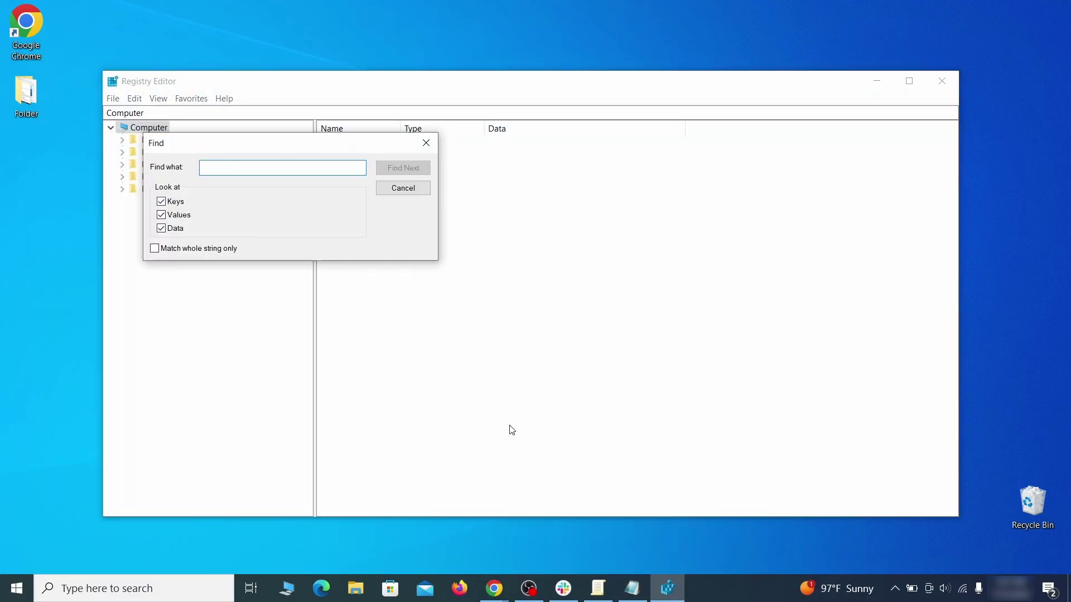
left_click(637, 597)
right_click(238, 146)
left_click(270, 189)
left_click(108, 205)
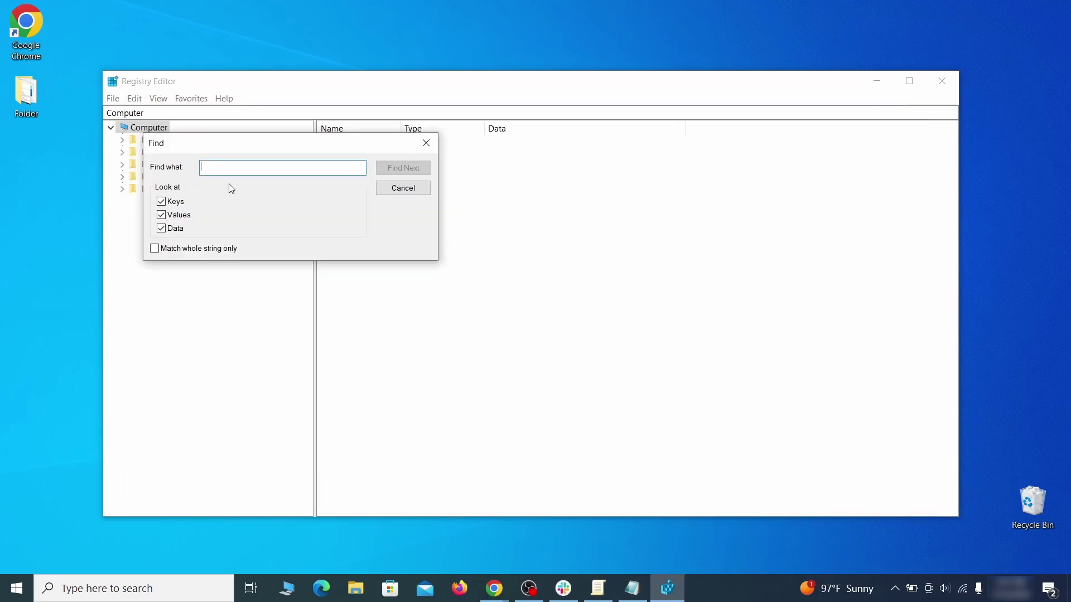
right_click(238, 171)
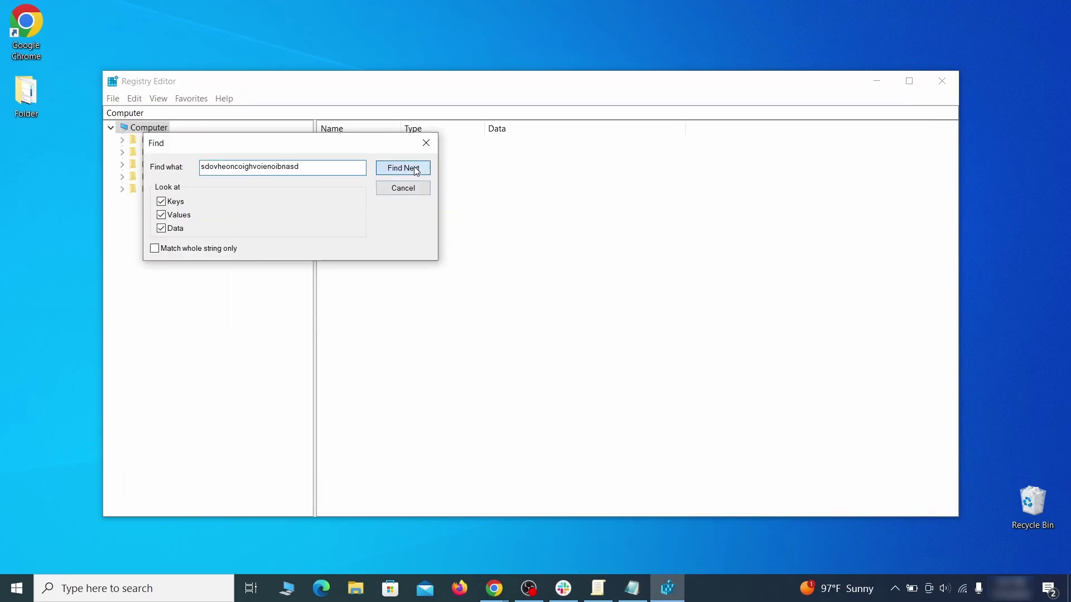
left_click(415, 172)
Step: Delete the Recommended key under Software\Policies\Google\Chrome in HKEY_CURRENT_USER's Group Policy Objects
right_click(264, 335)
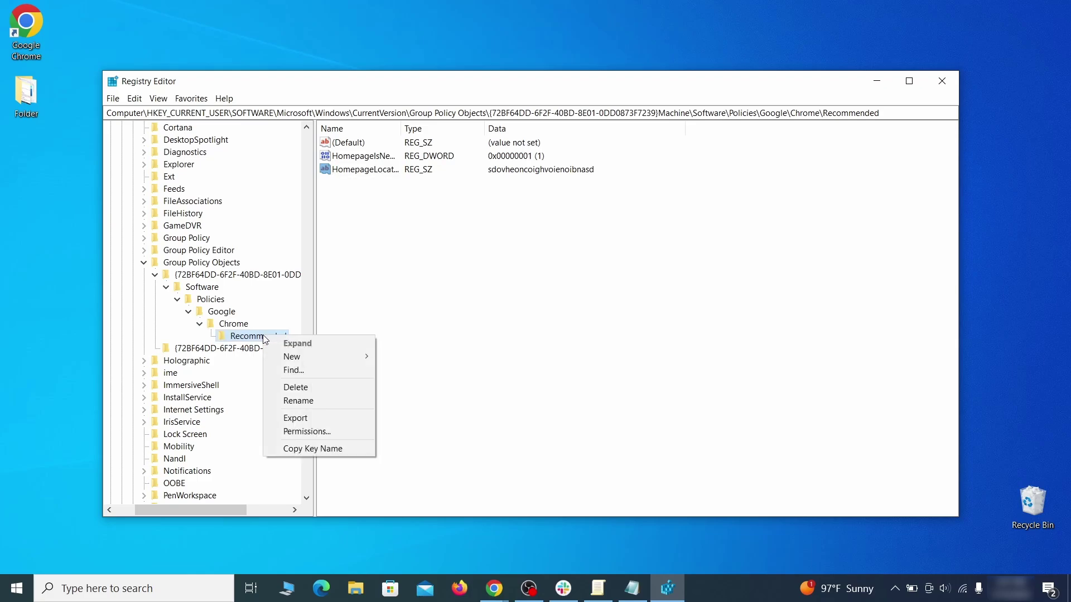
left_click(321, 389)
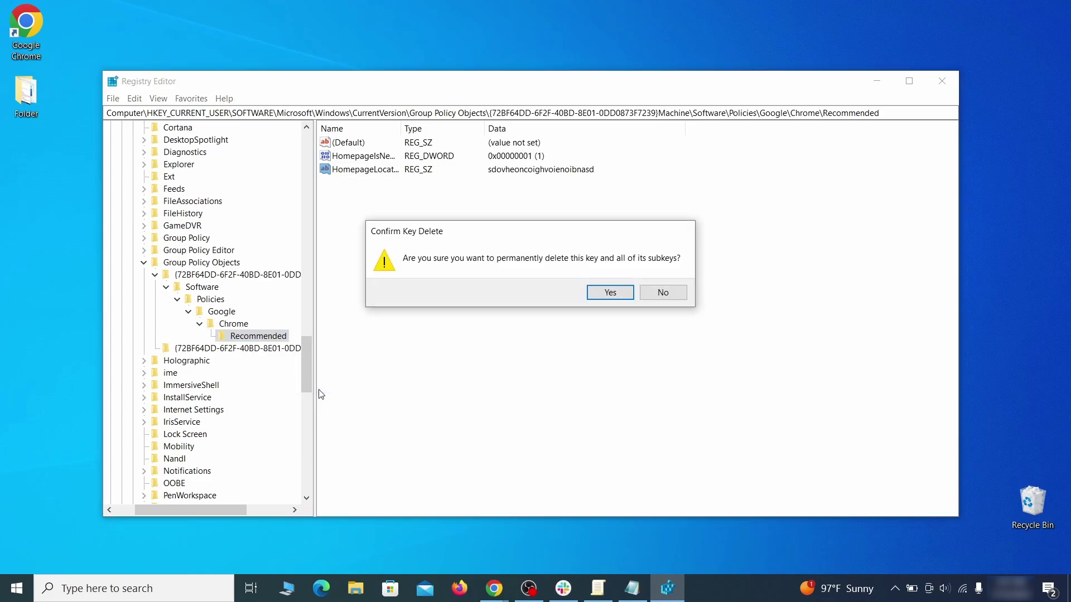
left_click(610, 293)
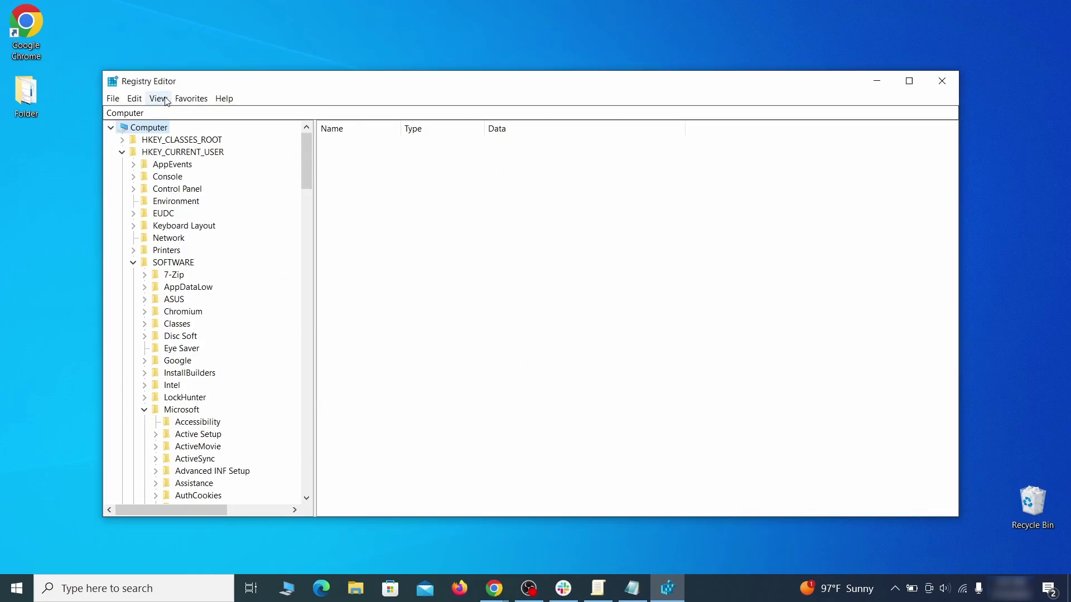
left_click(135, 98)
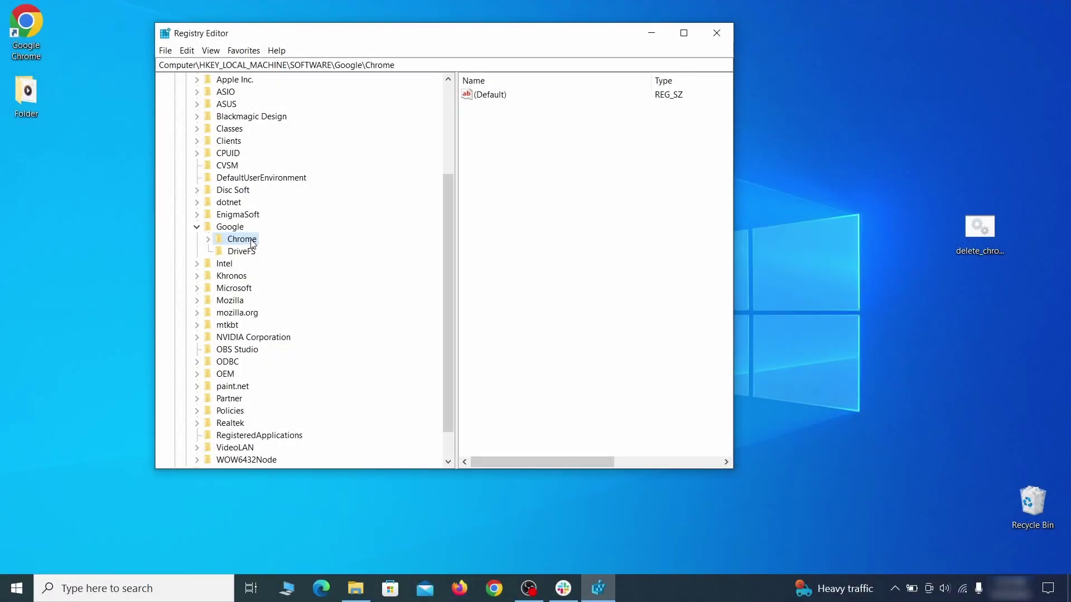
Step: Try to delete the Chrome key under HKEY_LOCAL_MACHINE\SOFTWARE\Google
right_click(248, 240)
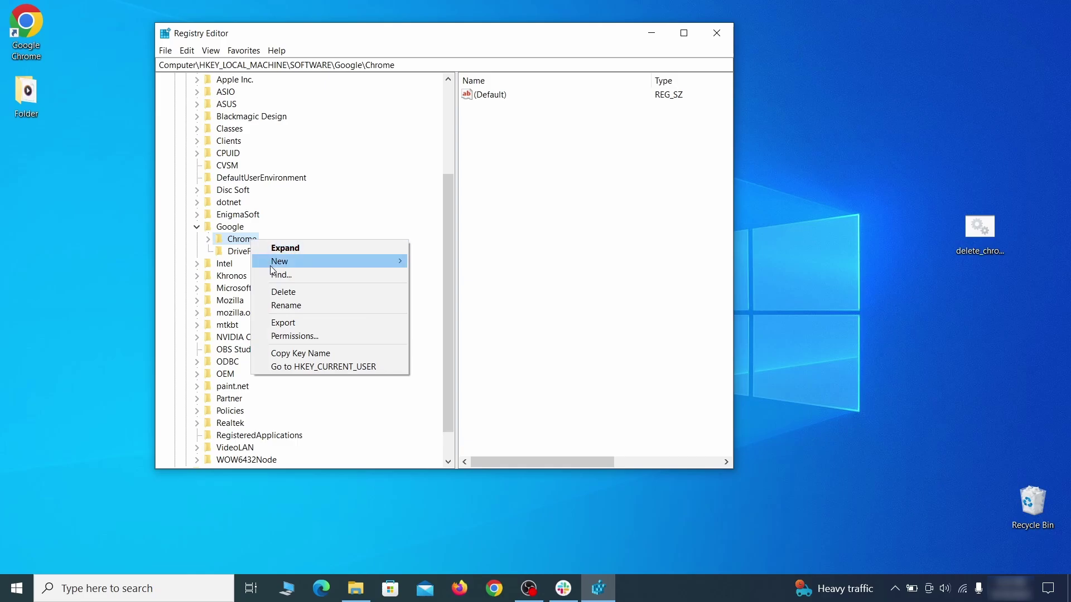
left_click(296, 294)
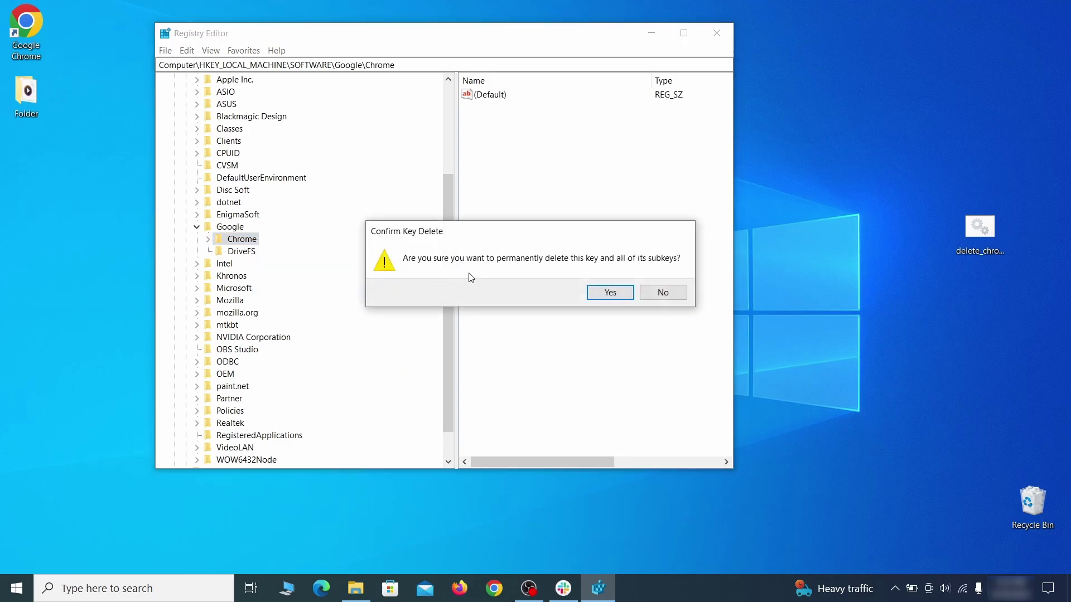
left_click(610, 292)
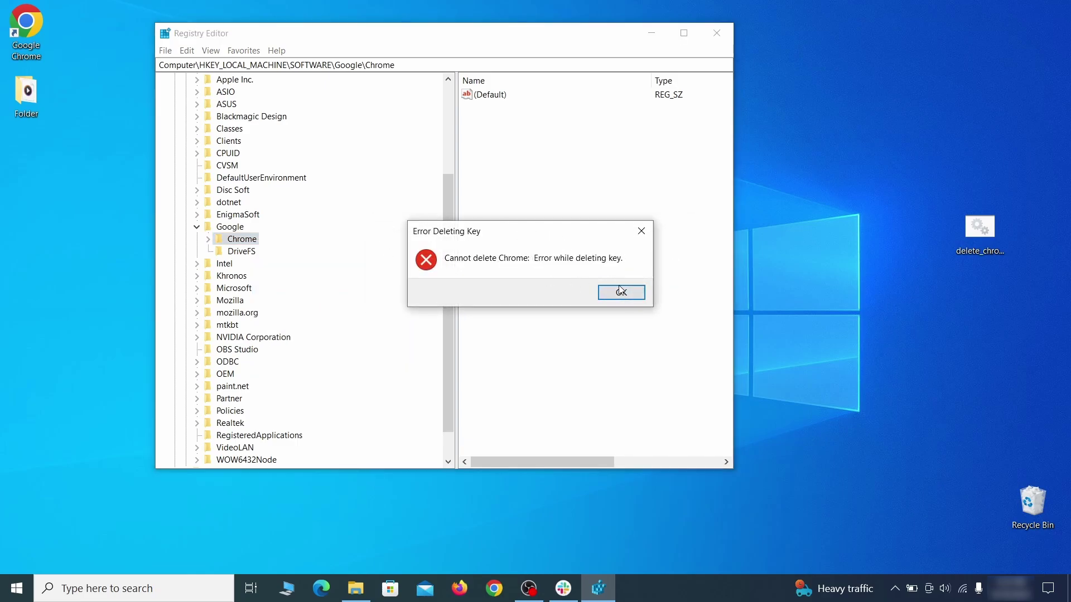
left_click(621, 291)
Step: Change the owner of the Chrome key under HKEY_LOCAL_MACHINE\SOFTWARE\Google to Everyone in its advanced security settings
right_click(252, 243)
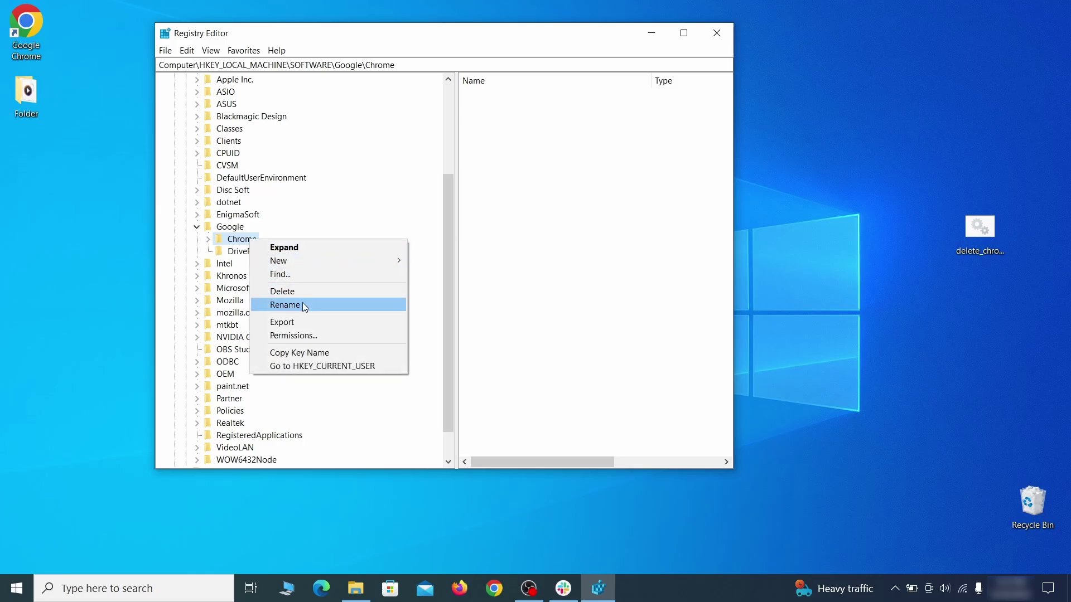
left_click(317, 335)
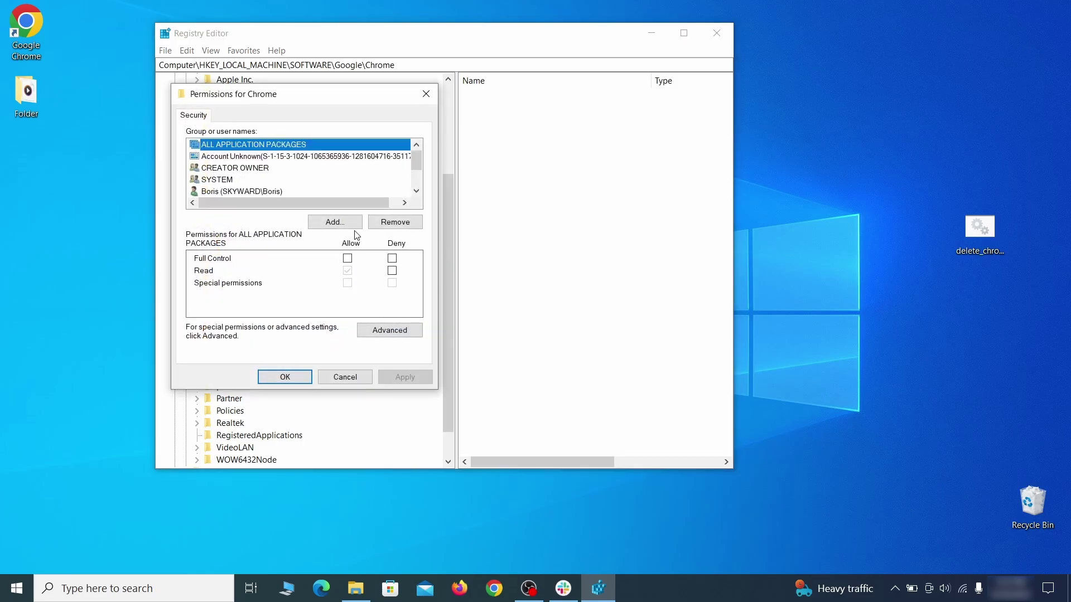
left_click(390, 330)
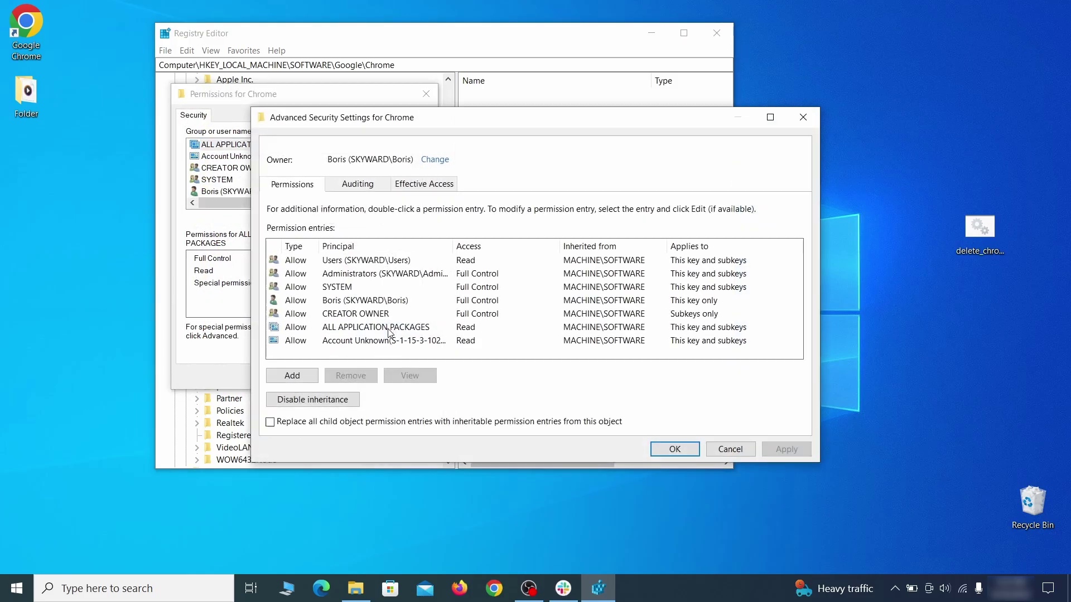
left_click(433, 162)
type("everyon")
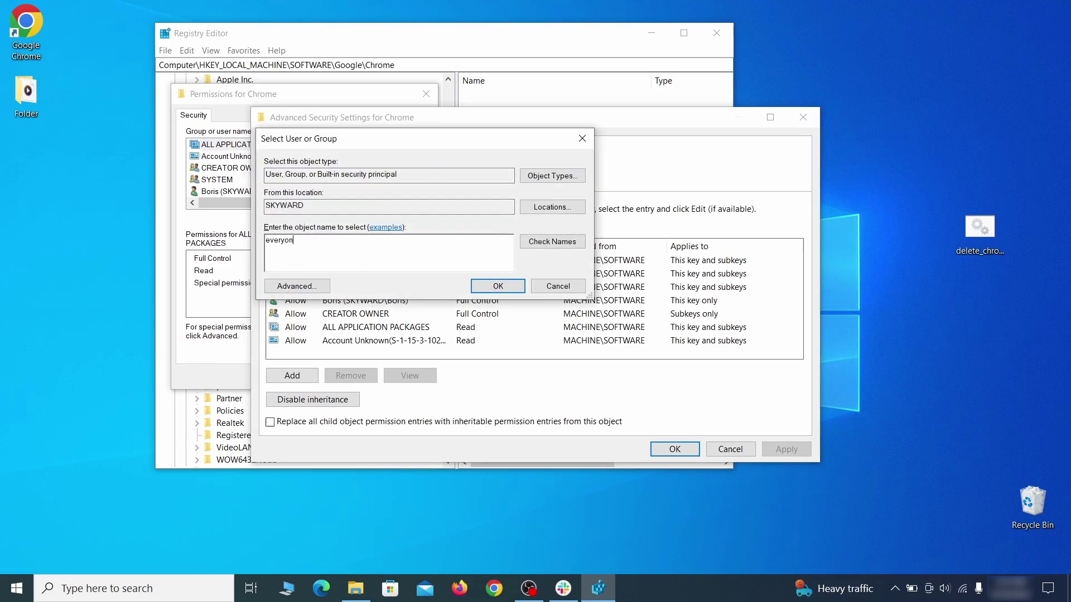
type("e")
left_click(552, 241)
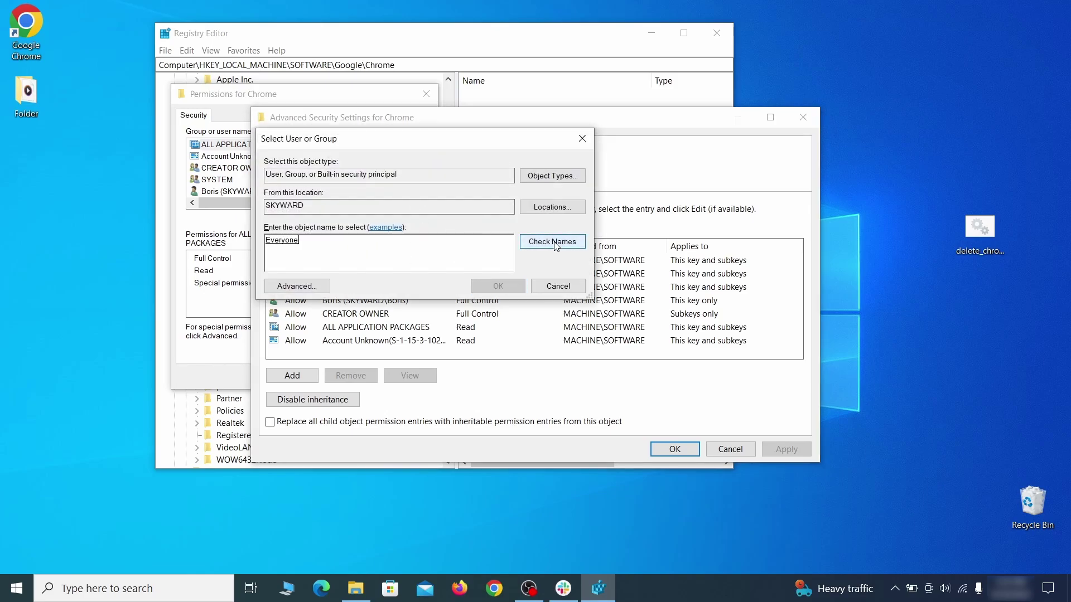
left_click(505, 287)
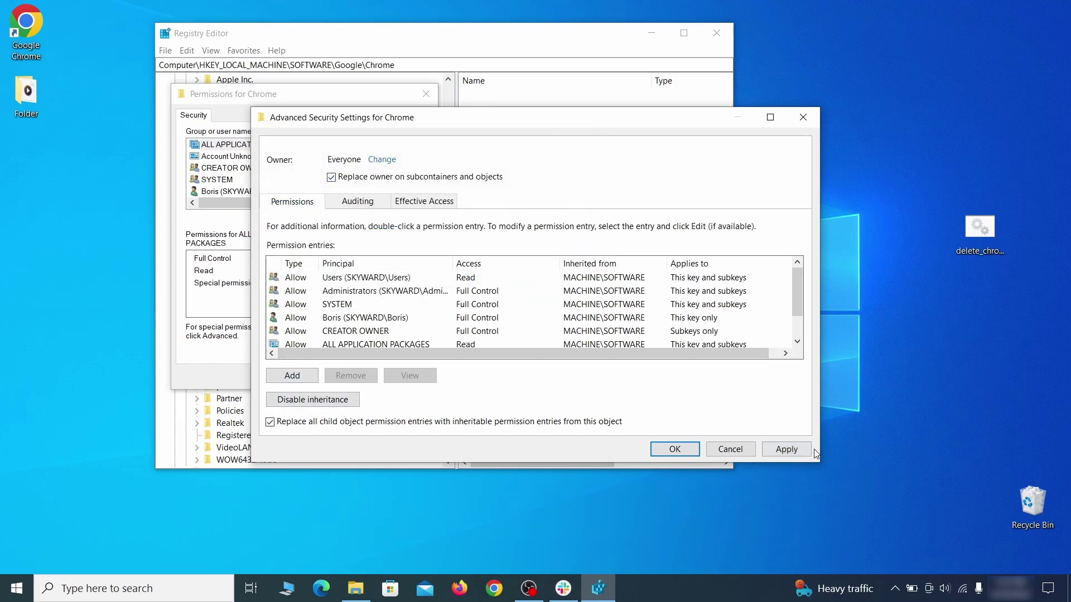
Step: Apply the Chrome key's new ownership to subcontainers and objects, replacing all child permission entries, and confirm the permission settings
left_click(786, 449)
left_click(577, 356)
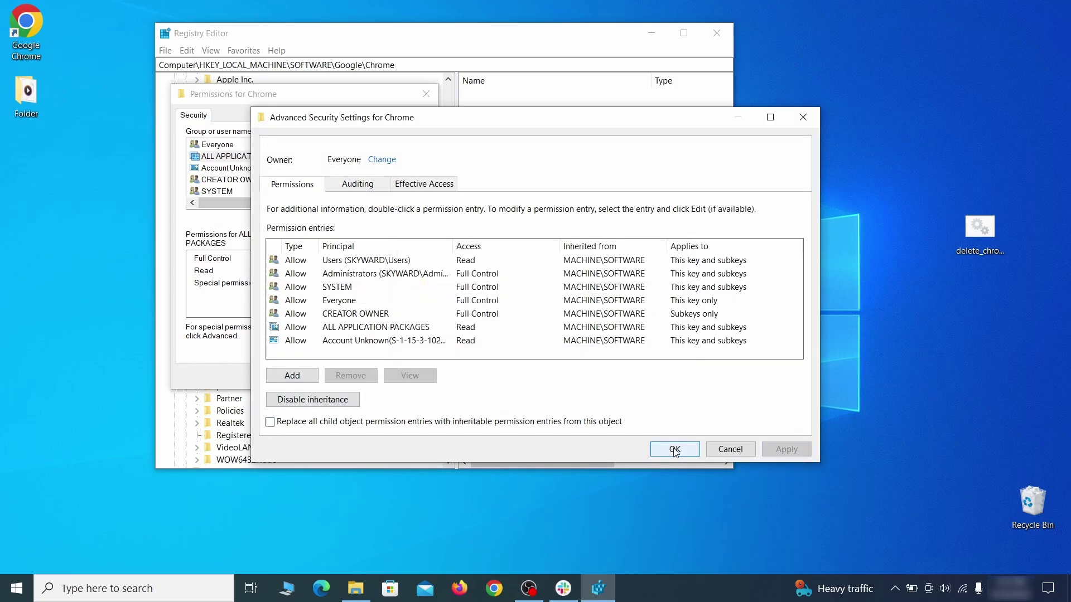
left_click(675, 449)
left_click(289, 375)
Step: Delete the Chrome key and all its subkeys under HKEY_LOCAL_MACHINE\SOFTWARE\Google
right_click(243, 238)
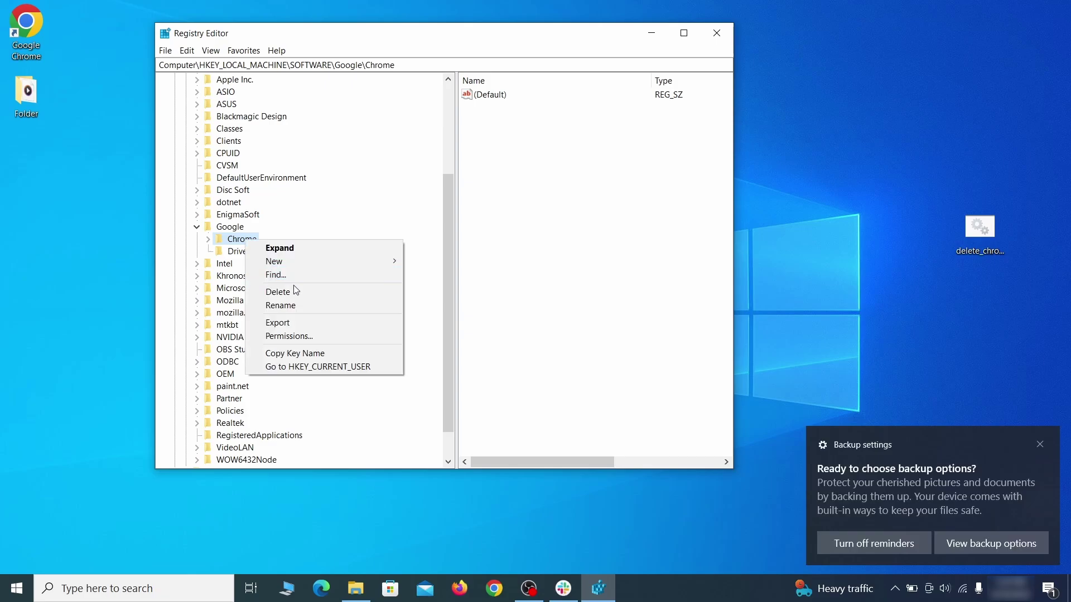
left_click(305, 293)
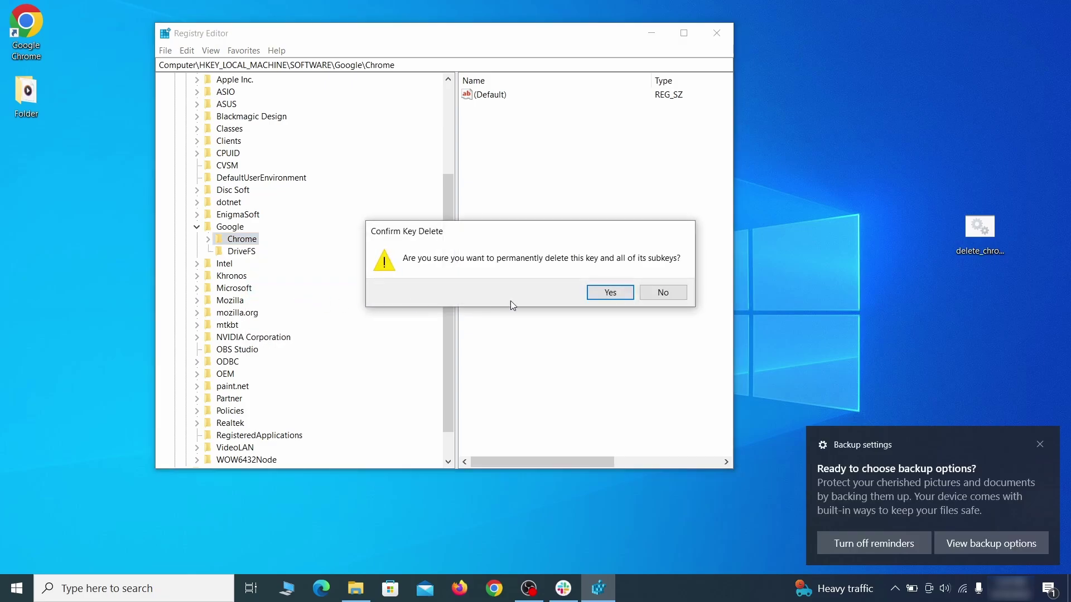
left_click(609, 293)
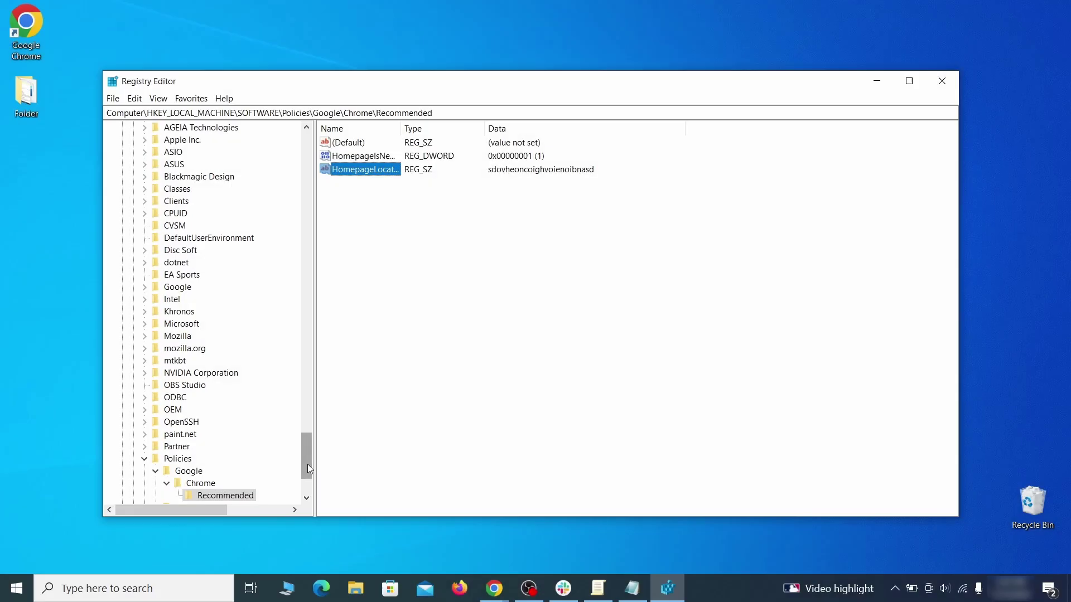
Step: Delete the Recommended key under HKEY_LOCAL_MACHINE\SOFTWARE\Policies\Google\Chrome
scroll(277, 441, "down", 3)
right_click(241, 390)
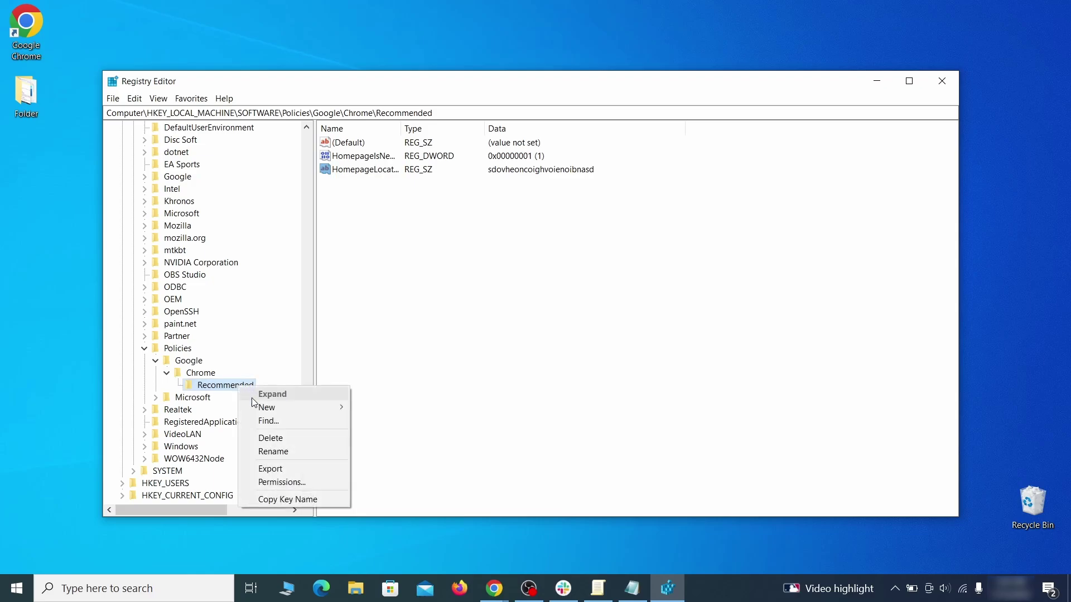
left_click(282, 438)
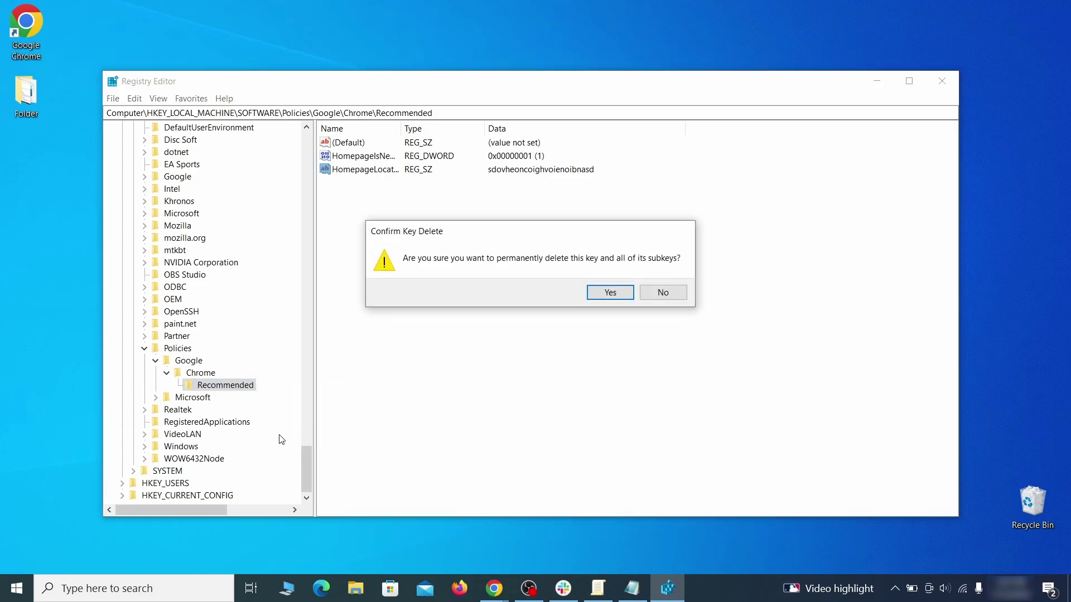
left_click(610, 292)
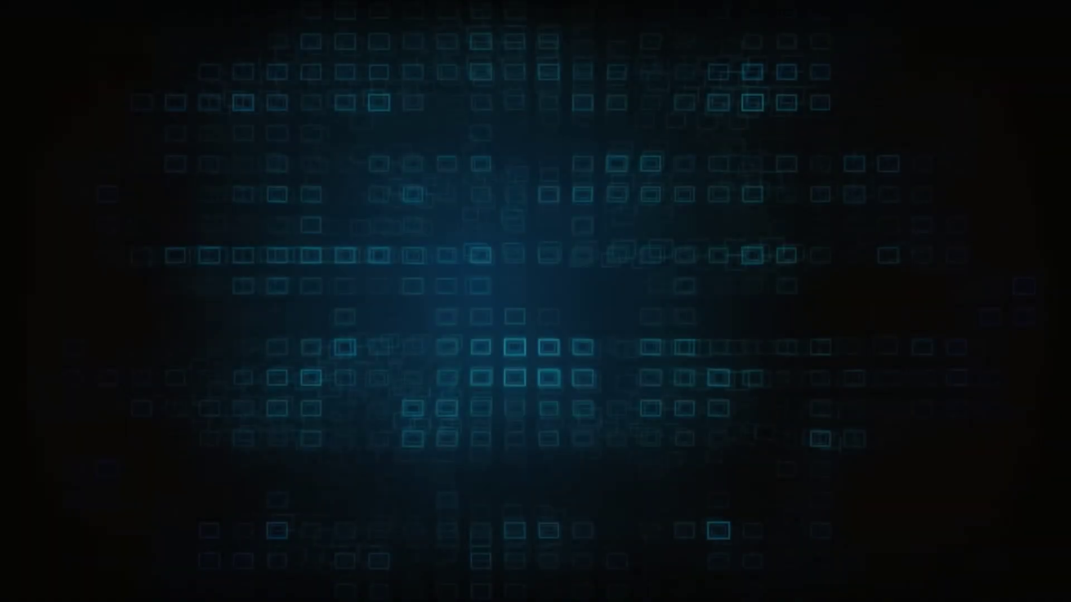
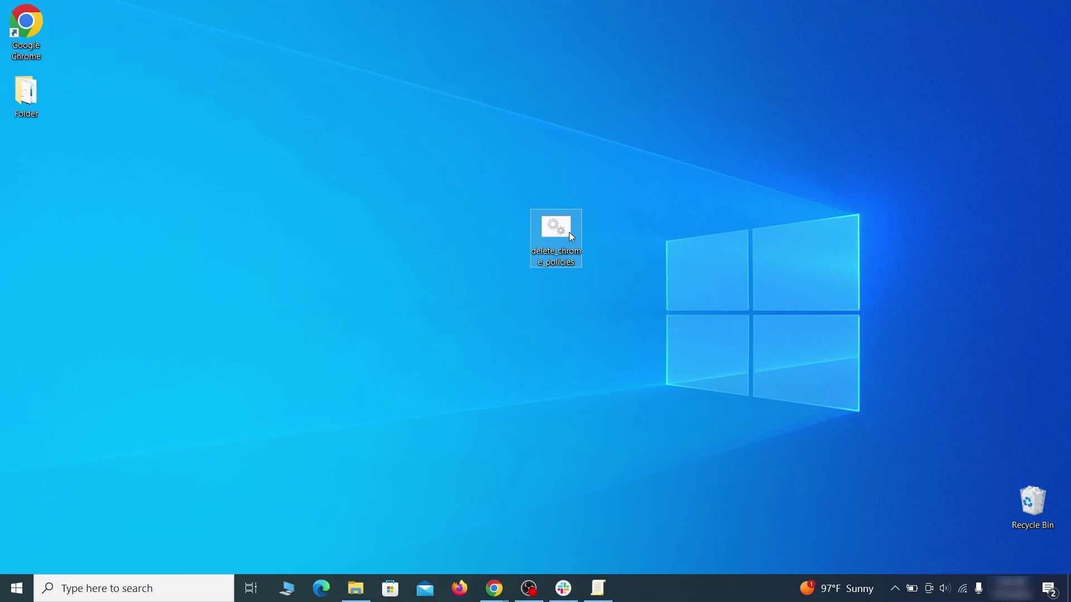
Step: Run the delete_chrome_policies batch file from the desktop despite the SmartScreen block, and close its command window once it has finished
right_click(569, 233)
left_click(641, 285)
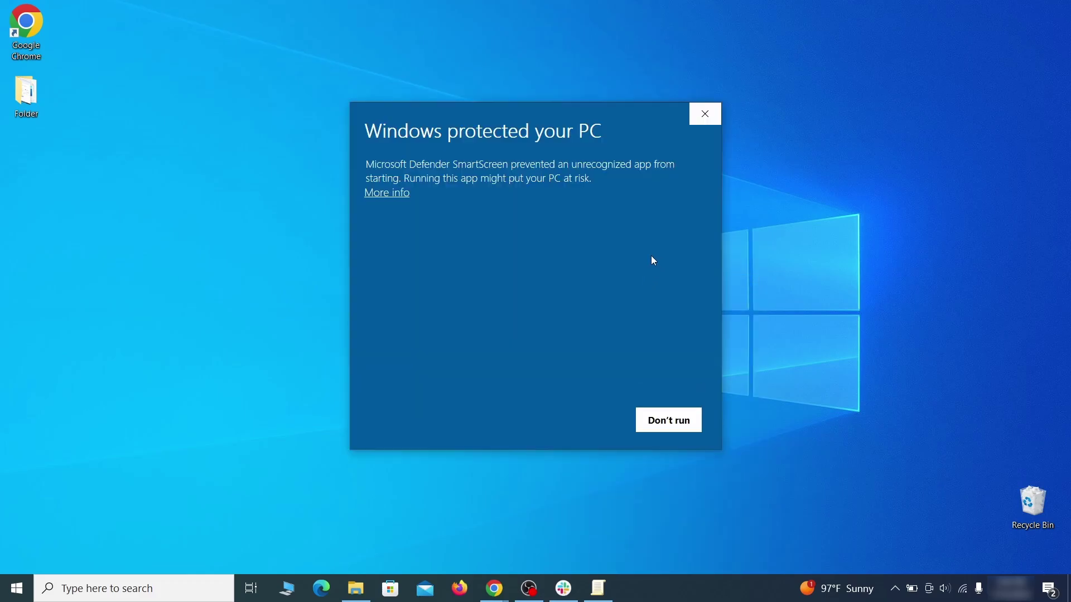
left_click(392, 194)
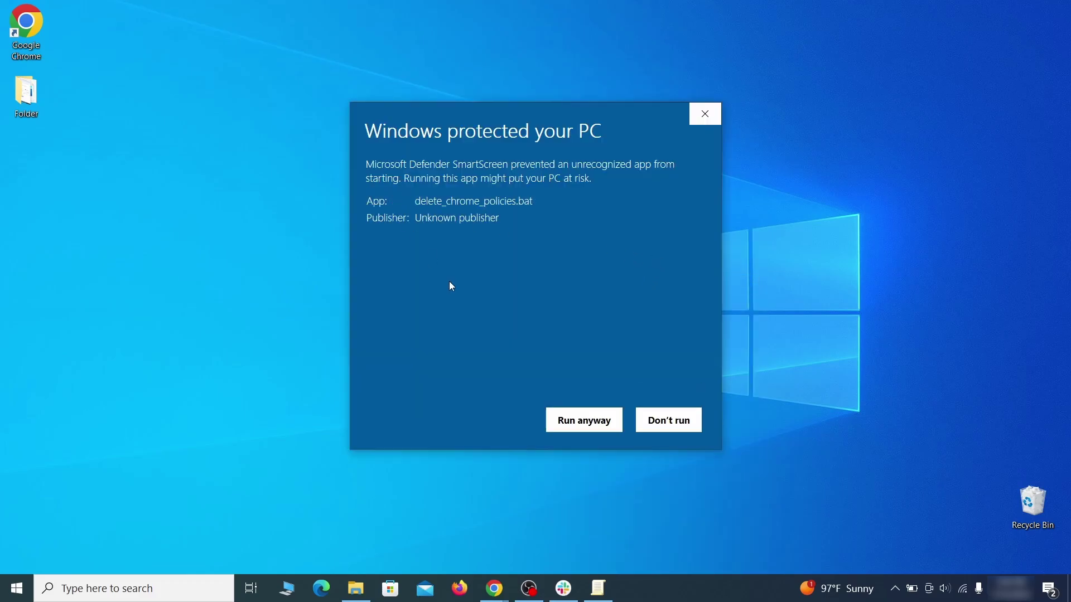
left_click(584, 420)
left_click_drag(384, 31, 565, 65)
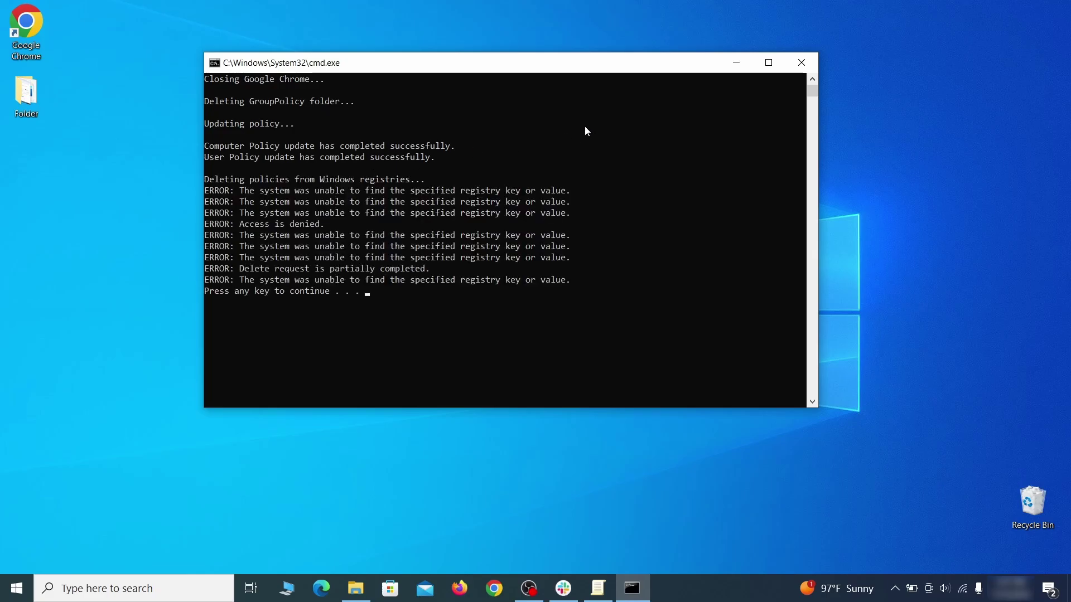
left_click(801, 63)
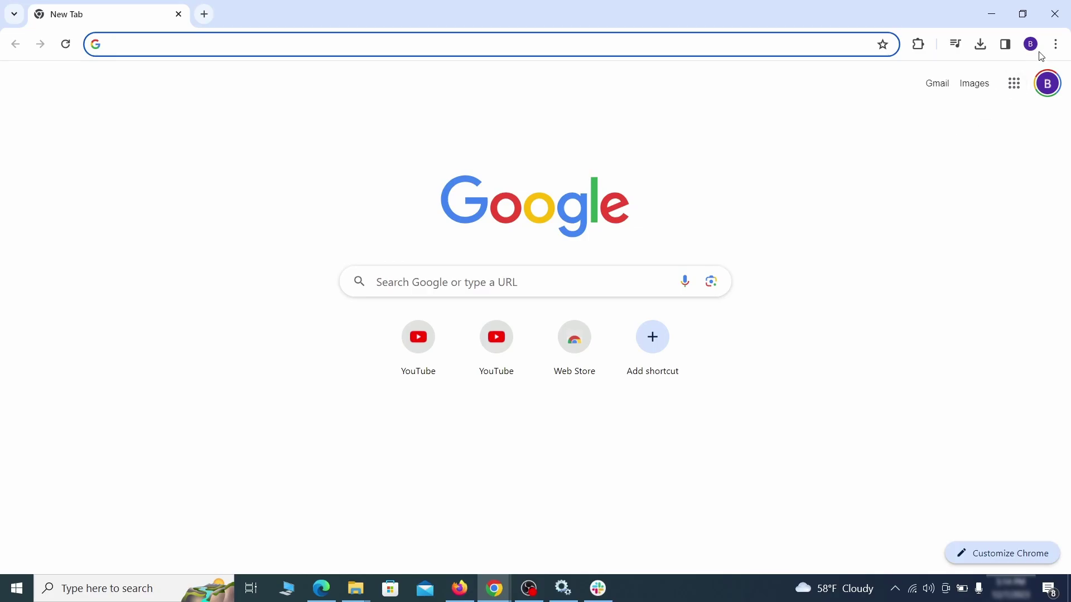
Step: In Chrome's extension manager, disable the Add to Zola Button extension and remove it
left_click(1057, 44)
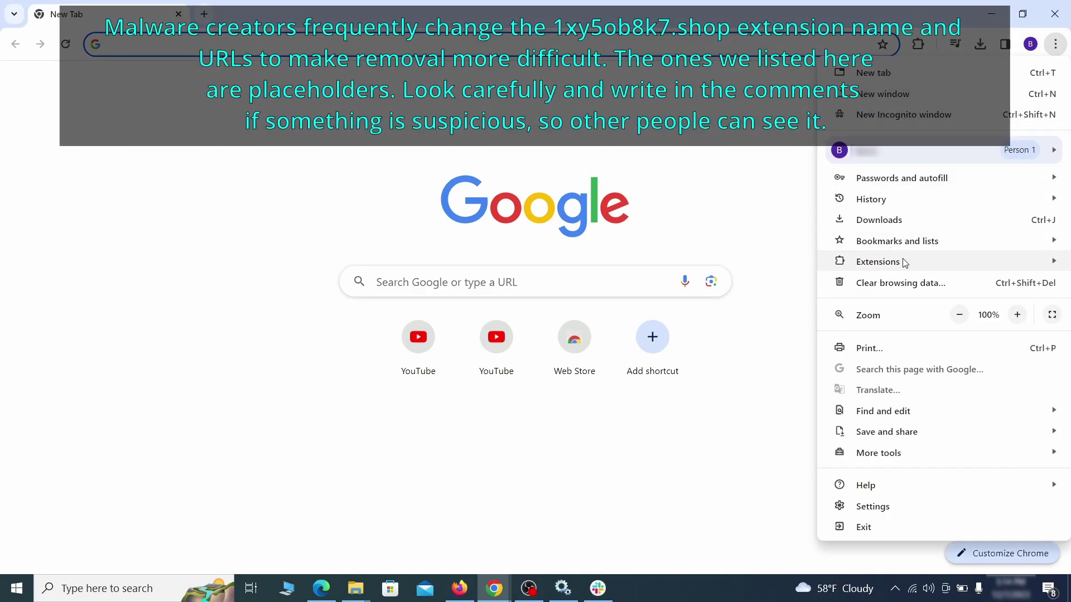
mouse_move(846, 266)
left_click(786, 263)
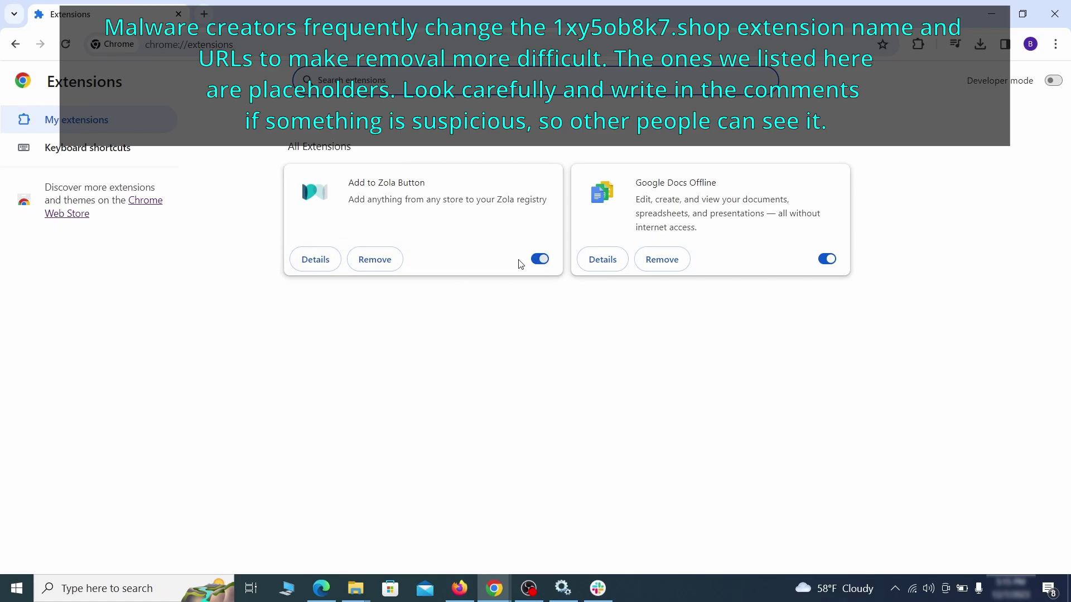
left_click(539, 259)
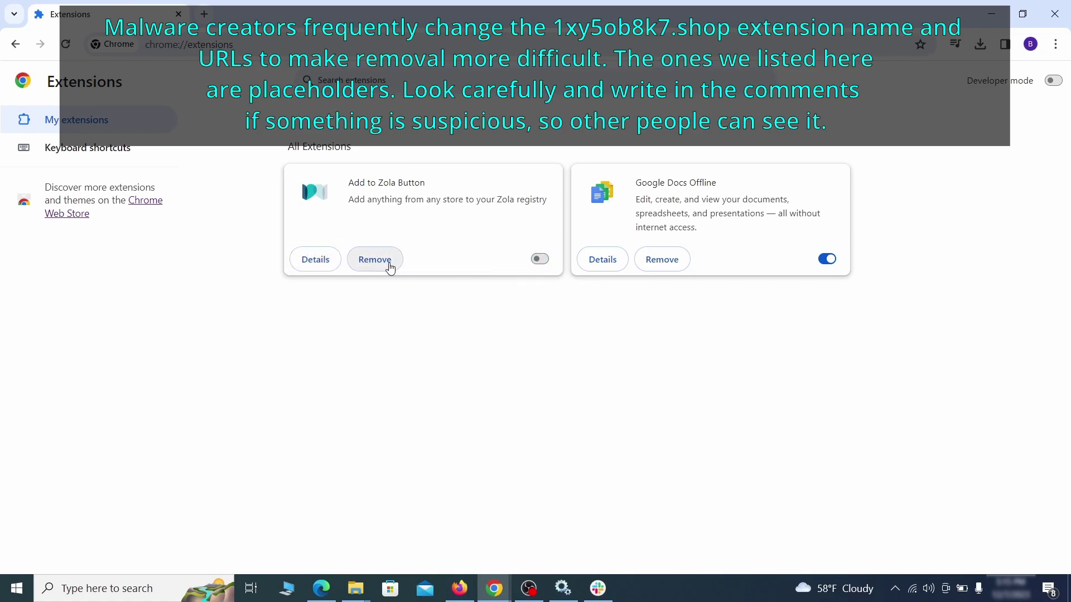
left_click(390, 267)
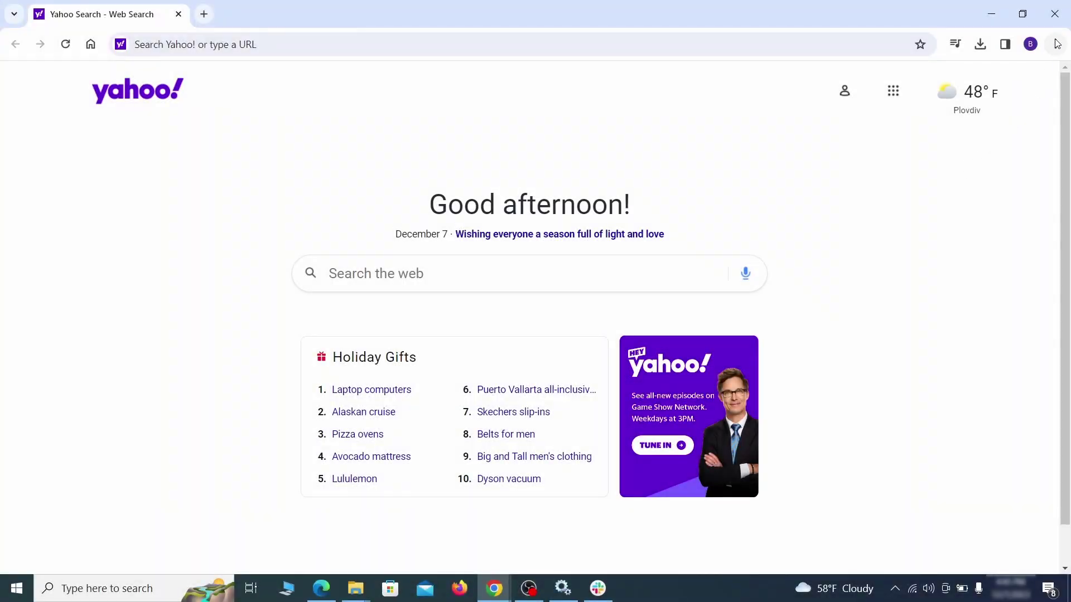
Step: Bring up the advanced options for clearing browsing data in Chrome's privacy and security settings
left_click(1056, 44)
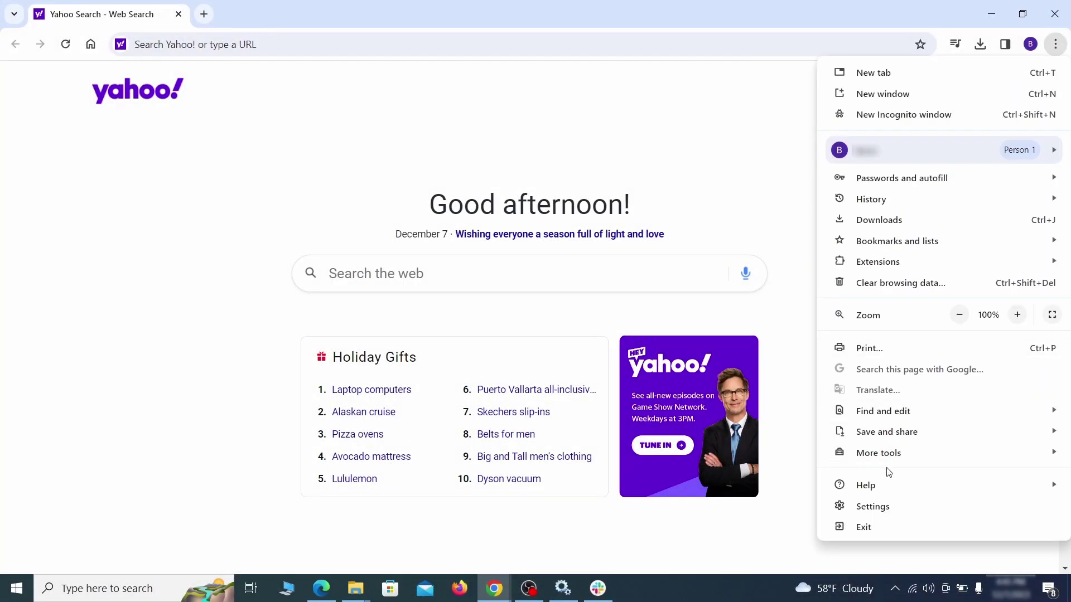
left_click(873, 507)
left_click(131, 175)
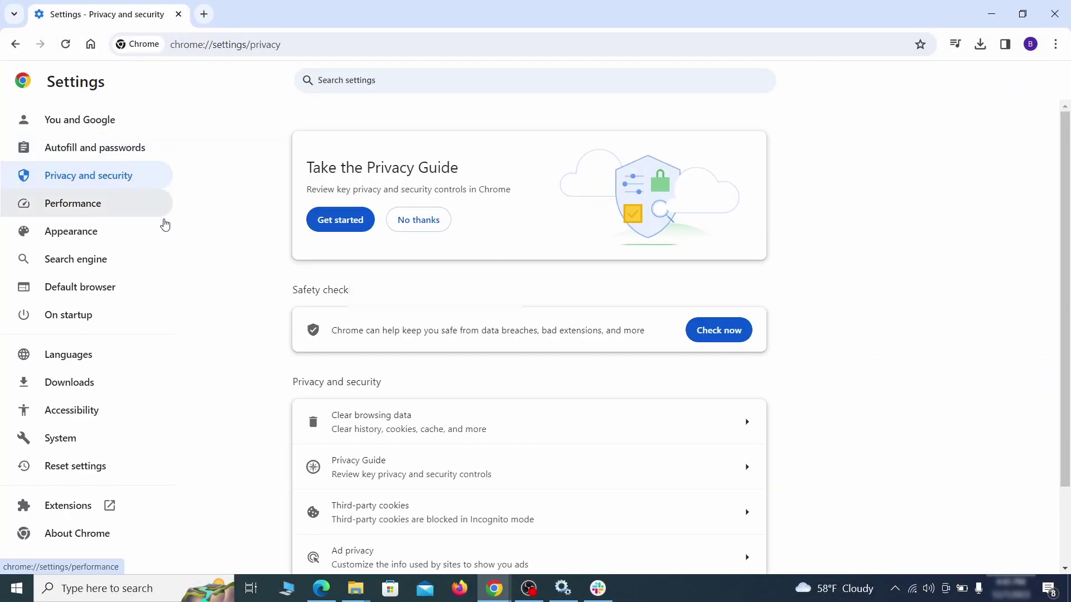
scroll(836, 364, "down", 1)
left_click(699, 360)
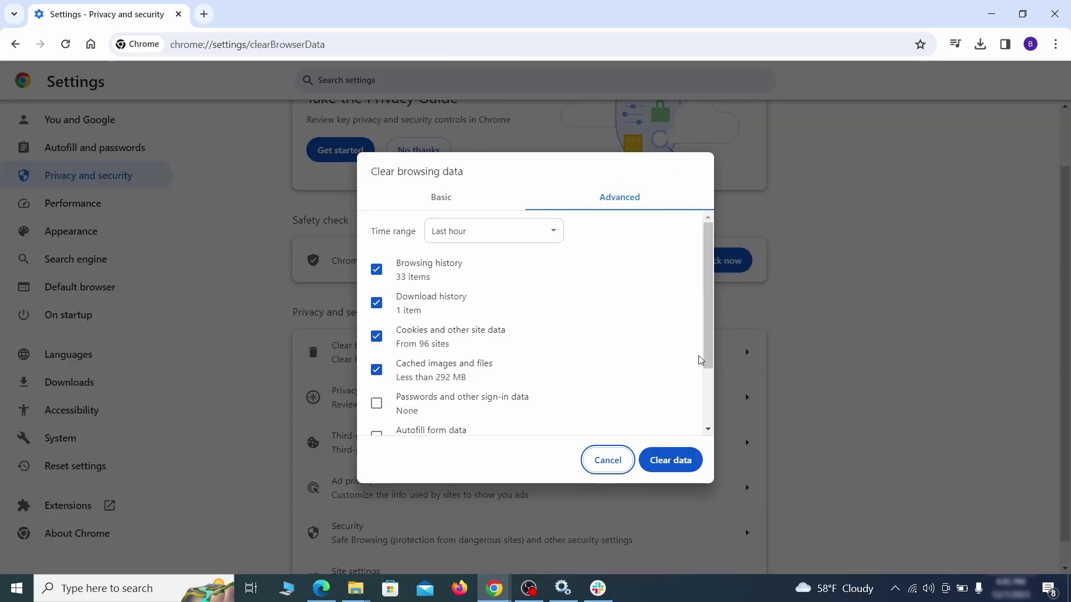
left_click(471, 200)
left_click(596, 201)
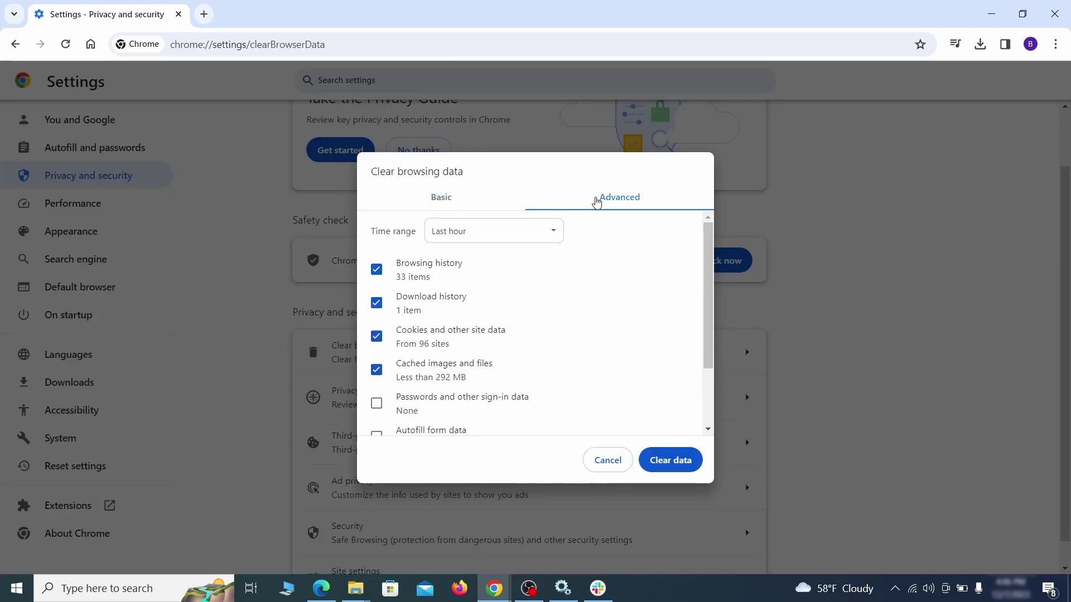
Step: Add autofill form data, site settings and hosted app data to the selection, leaving passwords excluded, and clear the browsing data
scroll(542, 319, "down", 2)
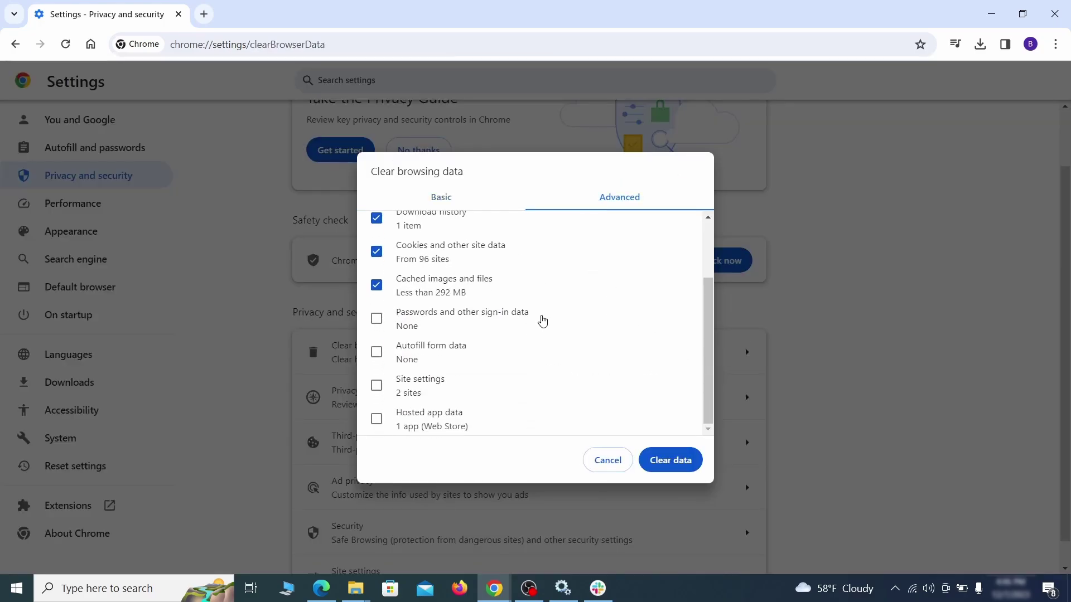
left_click(376, 356)
left_click(377, 387)
left_click(377, 422)
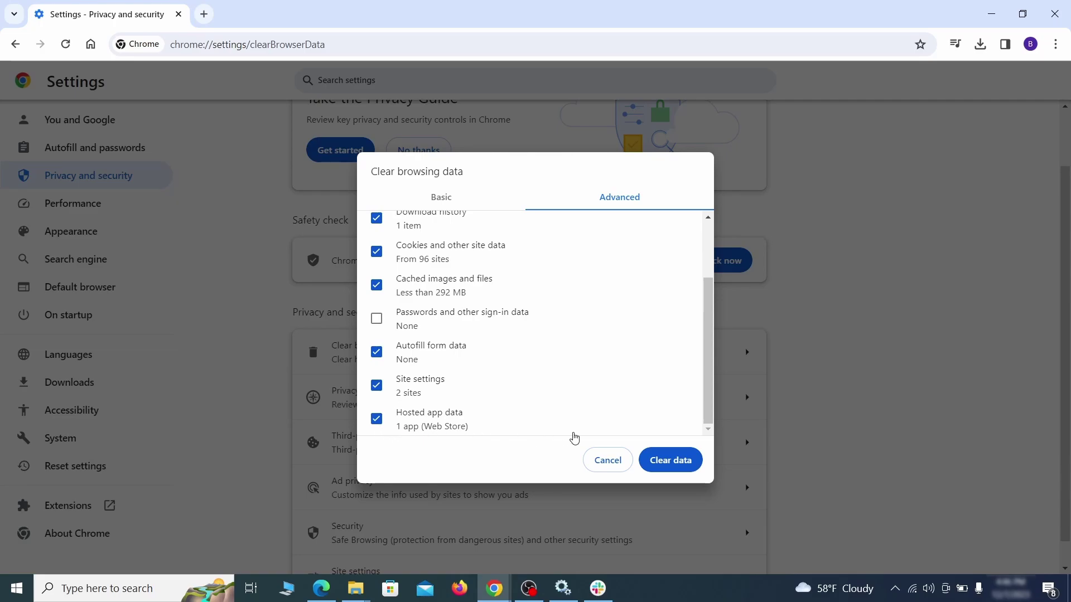
left_click(678, 465)
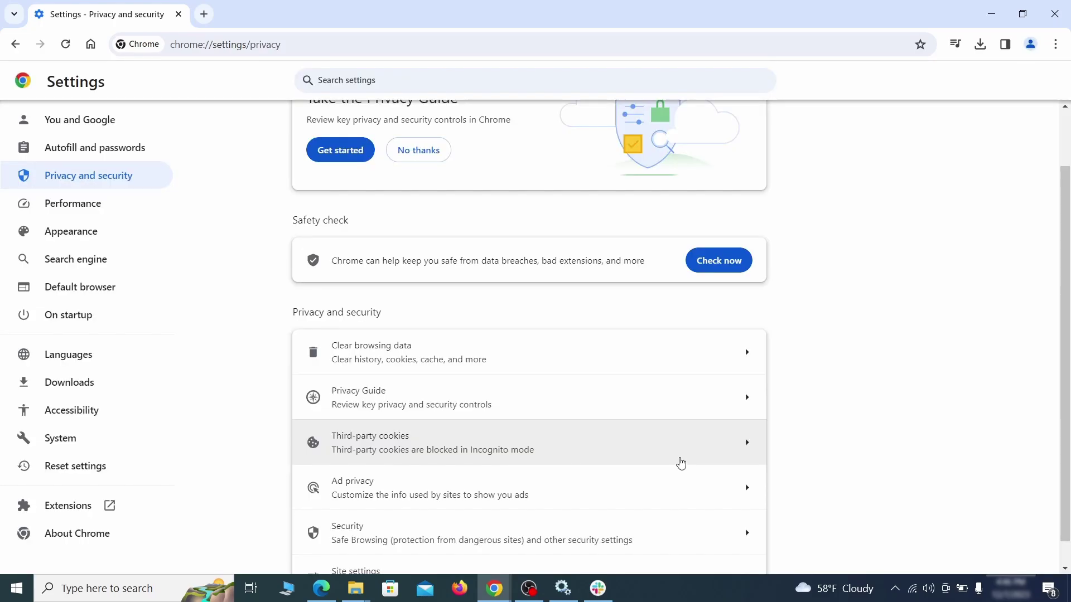
Step: Remove ExampleRougeURL.com from the sites allowed to send notifications in Chrome's site settings
scroll(805, 366, "down", 1)
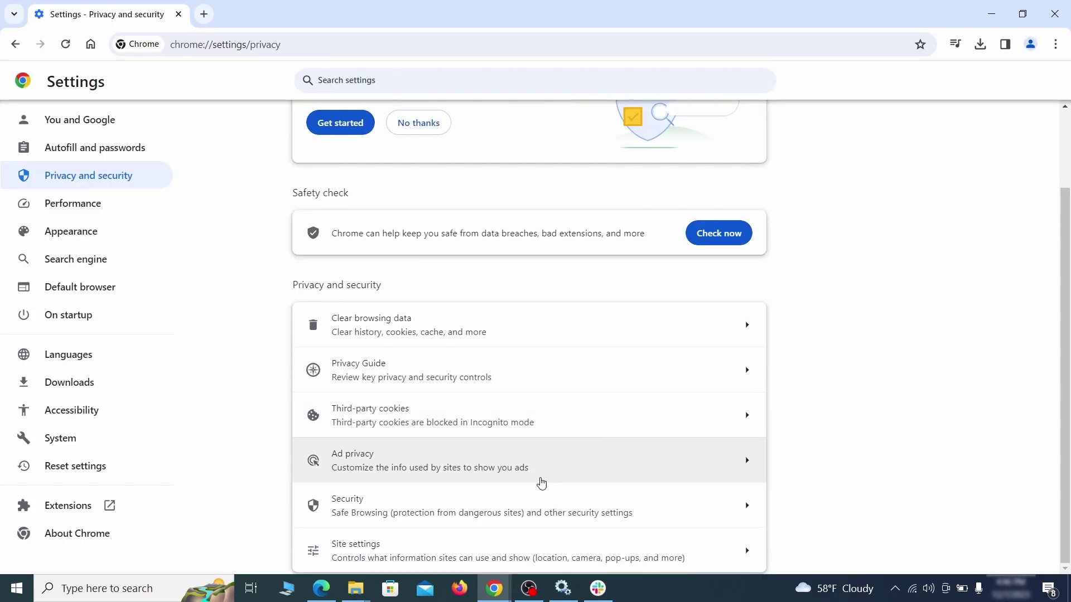
left_click(523, 547)
scroll(768, 340, "down", 3)
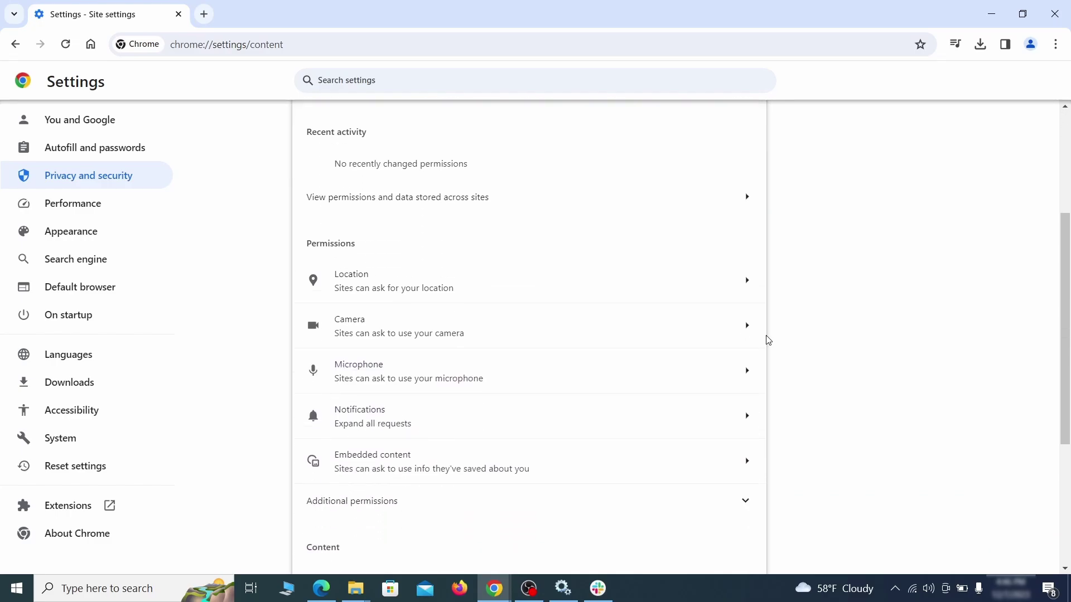
scroll(774, 334, "down", 1)
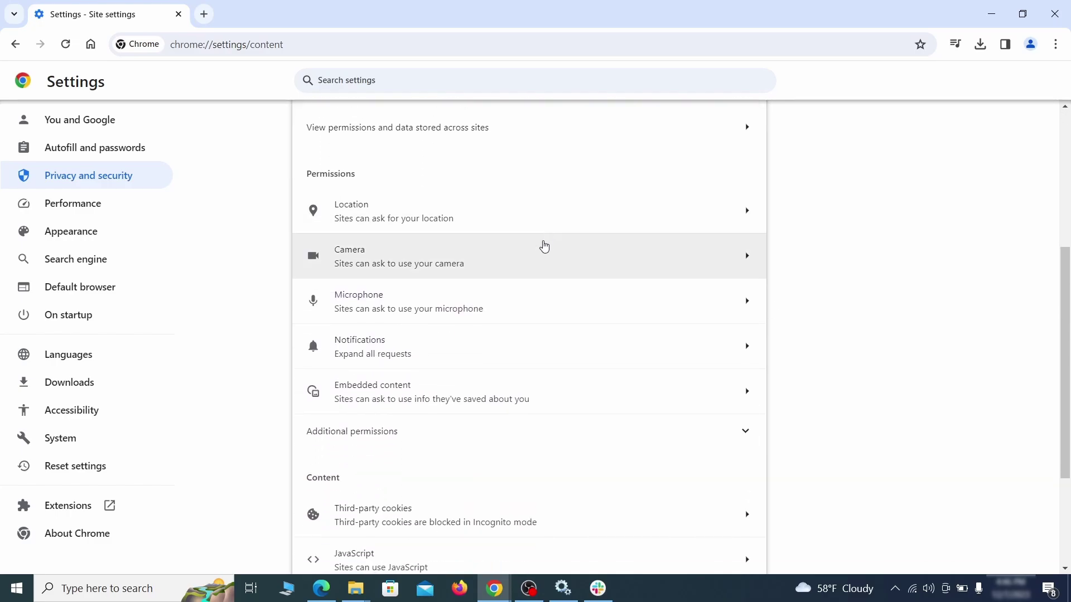
left_click(539, 222)
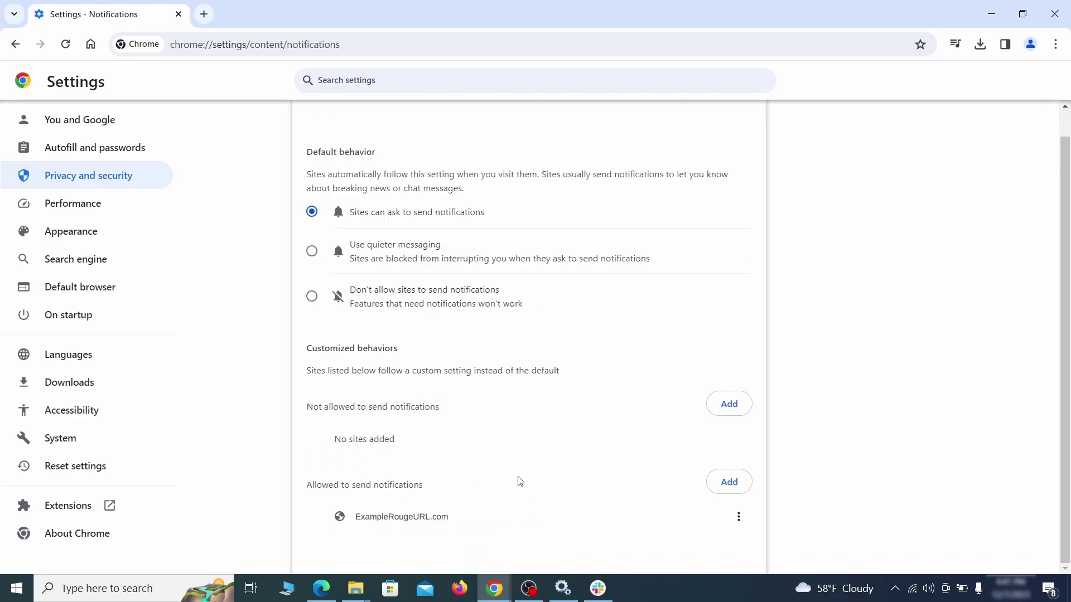
left_click(739, 518)
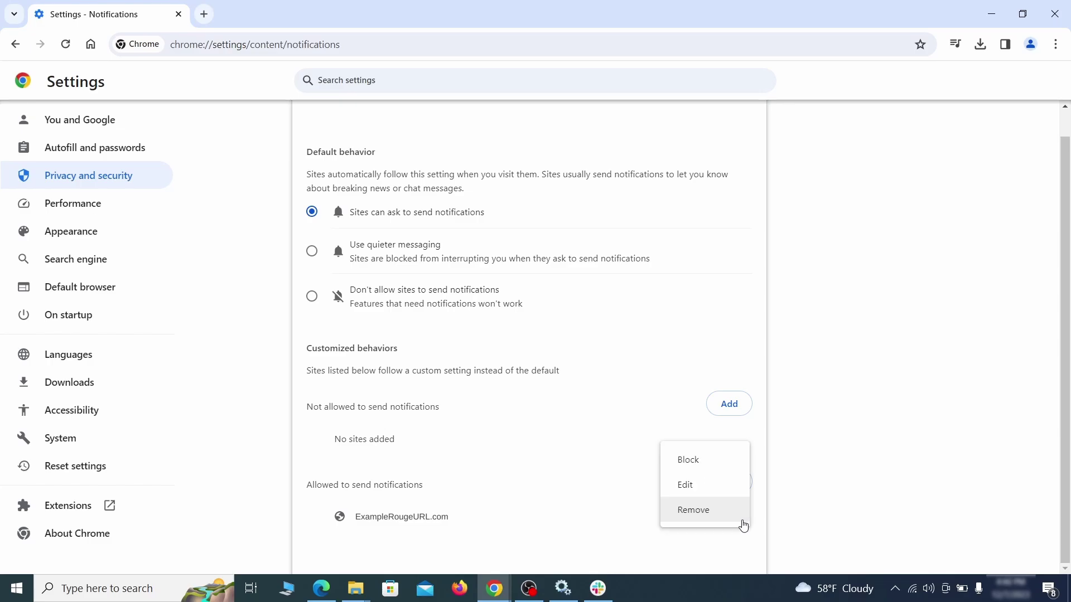
left_click(707, 514)
Step: Remove ExampleRougeURL.com from the sites allowed to use third-party cookies in Chrome's site settings
key("alt+Left")
scroll(578, 377, "down", 2)
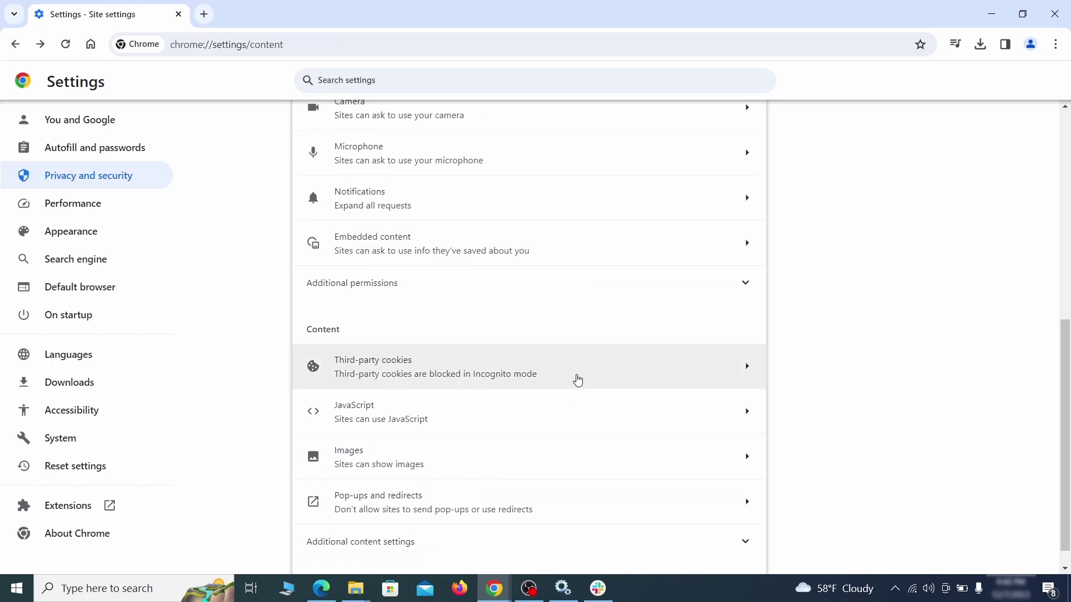
left_click(574, 378)
scroll(588, 413, "down", 5)
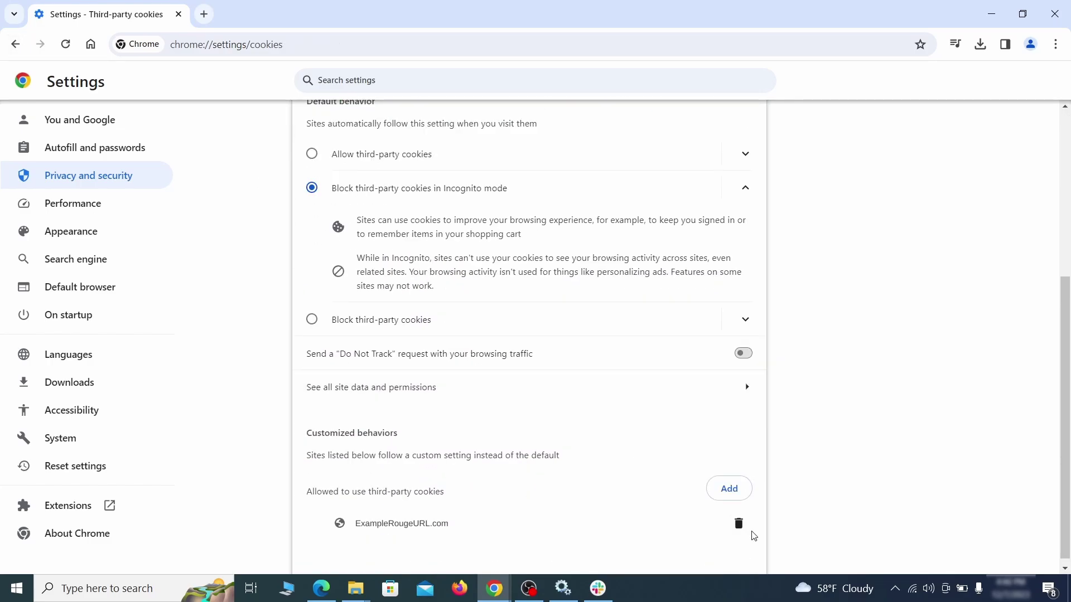
left_click(740, 525)
key("alt+Left")
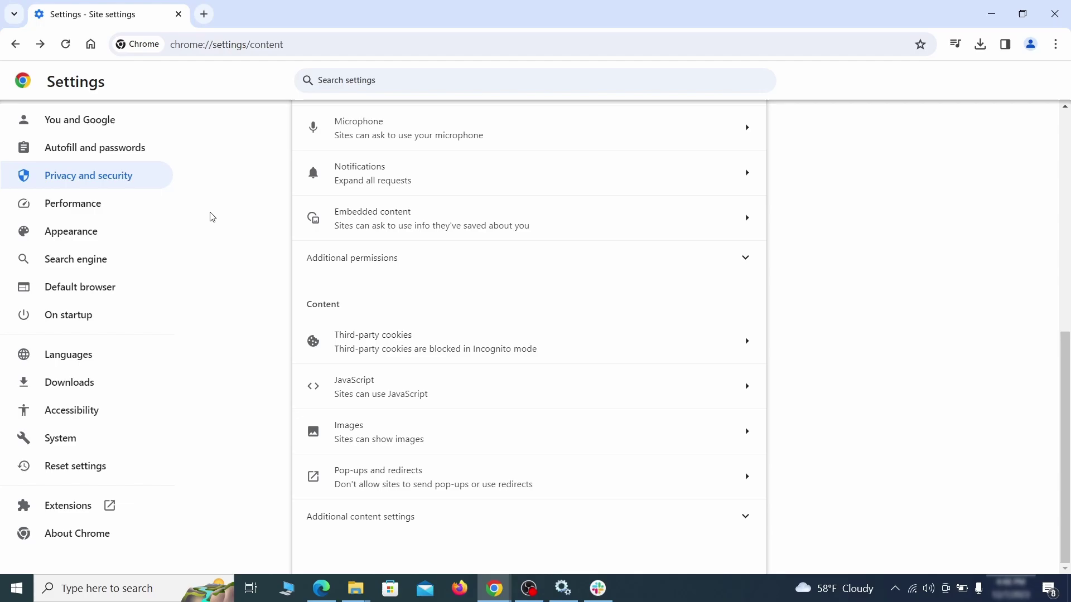
Step: Clear the custom web address ExampleRougeURL.com assigned to the home button in Chrome's appearance settings
left_click(146, 234)
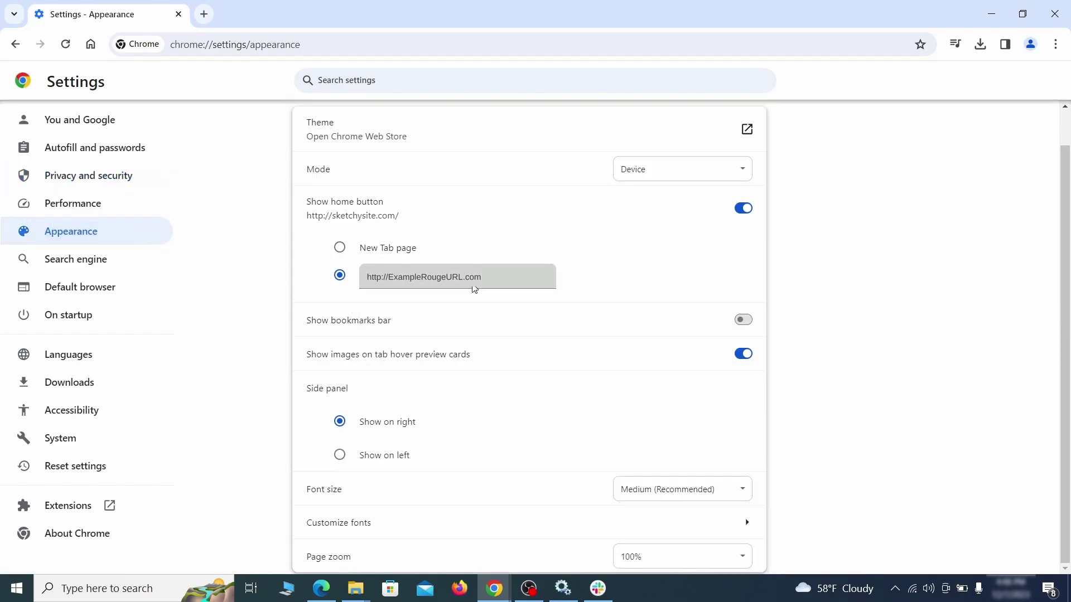
left_click_drag(483, 277, 351, 278)
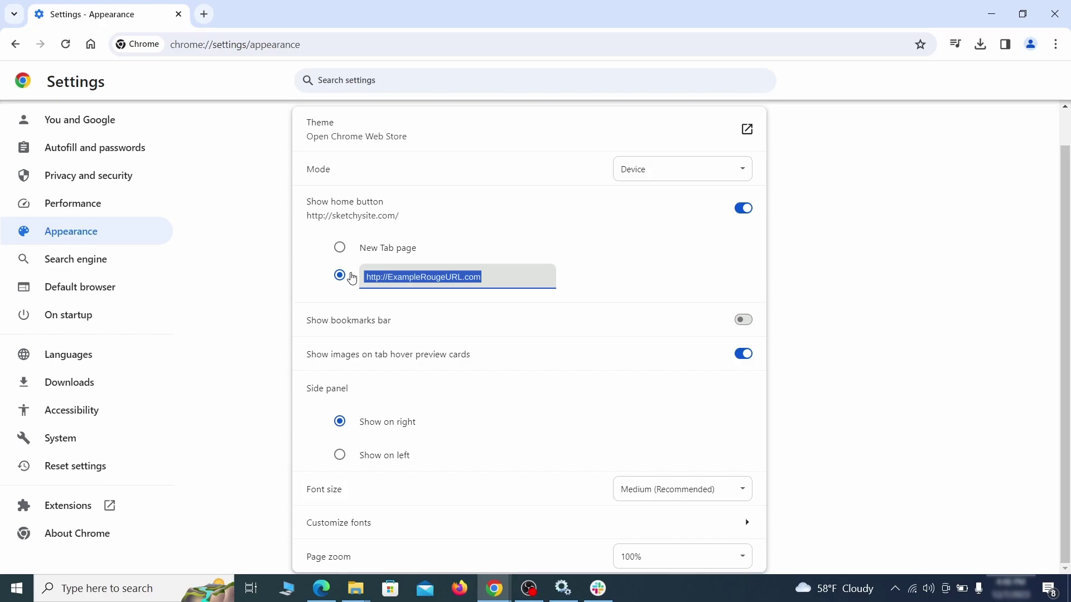
key("BackSpace")
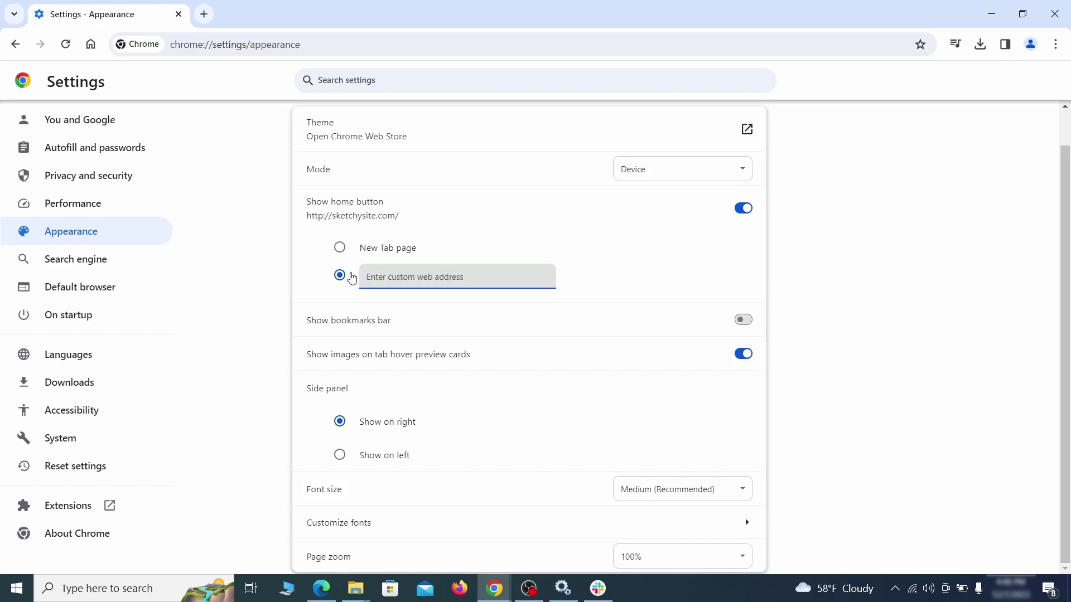
Step: Set Google as the search engine used in Chrome's address bar
left_click(113, 262)
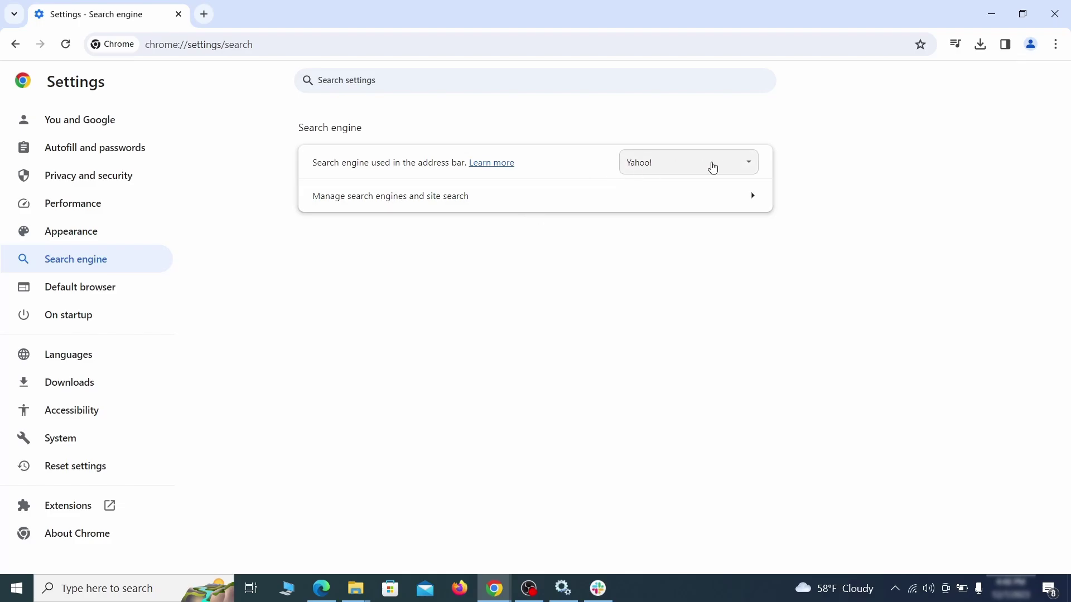
left_click(731, 166)
left_click(713, 180)
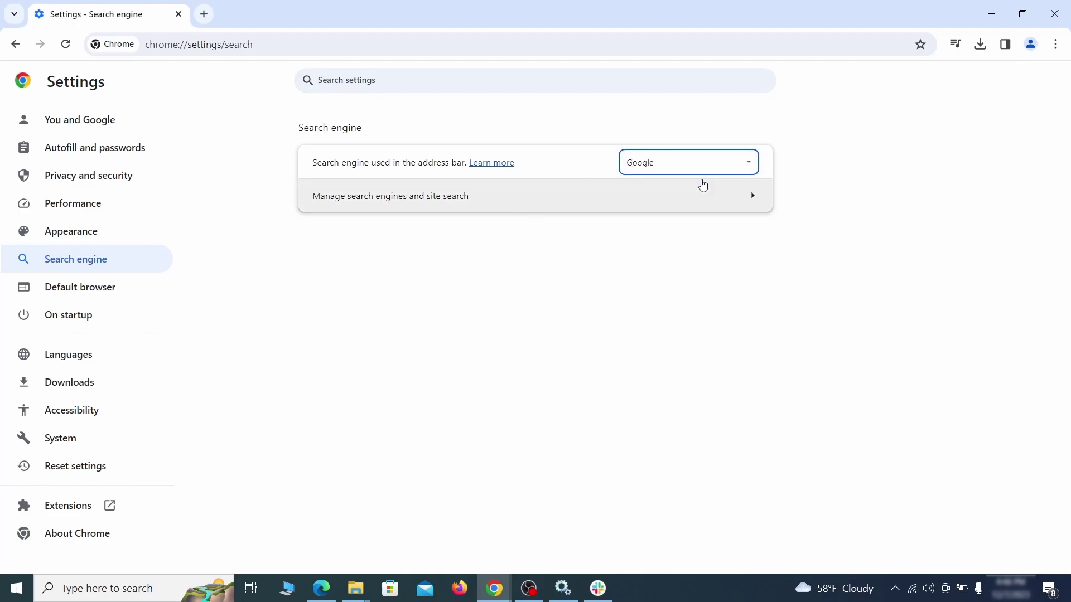
Step: Delete the ExampleRougeURL.com entry from the site search shortcuts in Chrome's search engine management
left_click(689, 209)
scroll(690, 287, "down", 7)
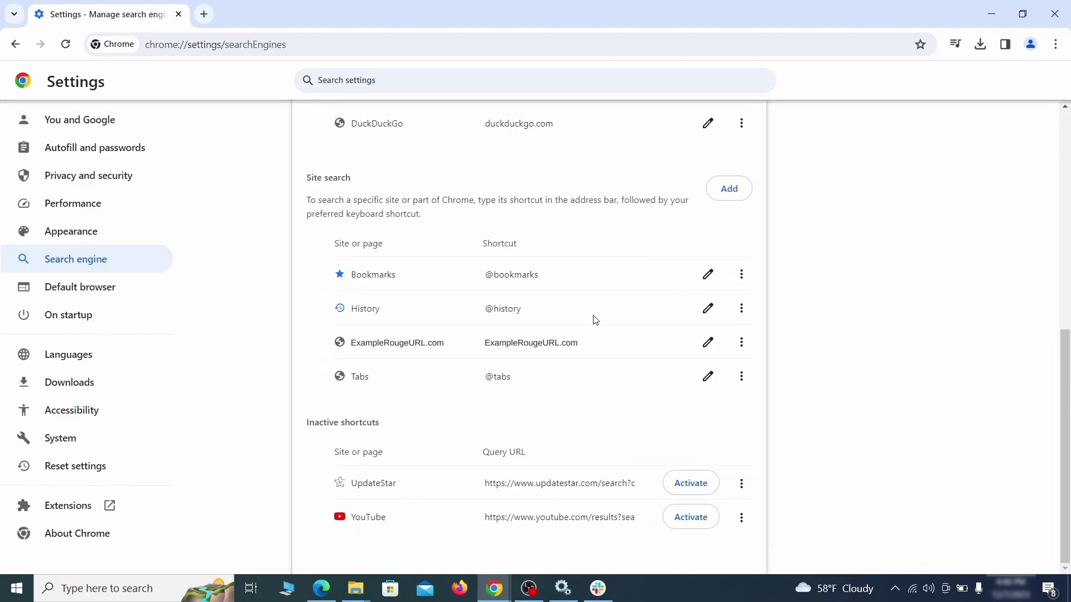
left_click(741, 343)
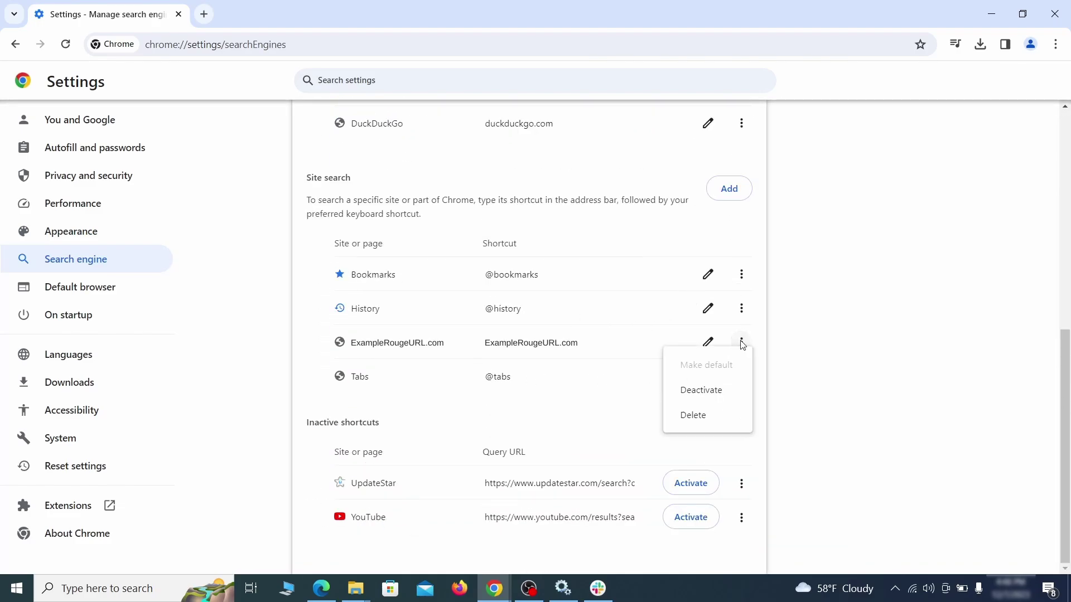
left_click(695, 417)
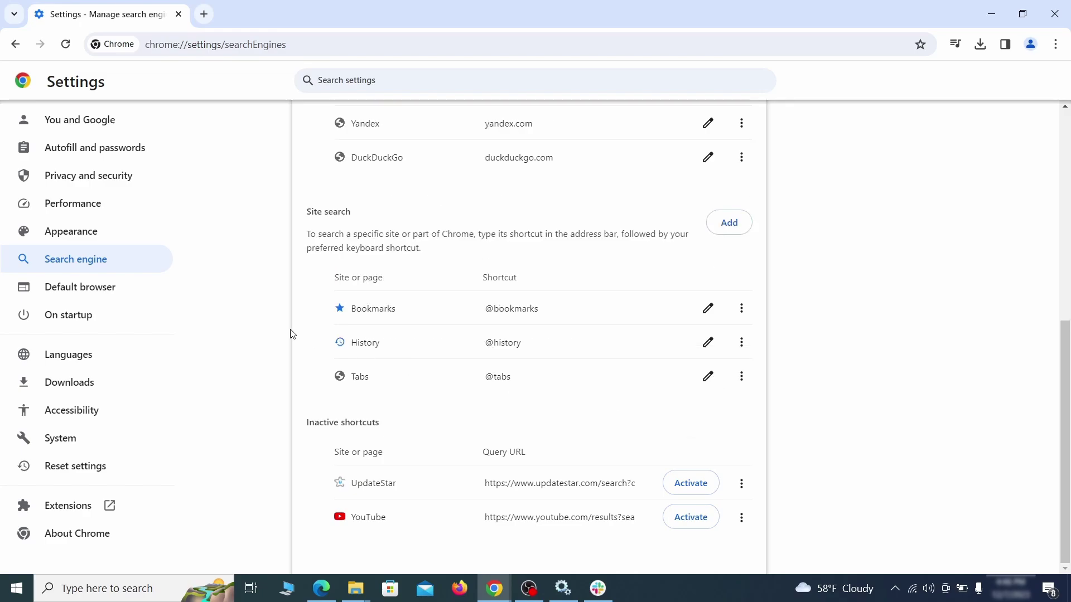
Step: Remove ExampleRougeURL.com from Chrome's startup pages and set startup to continue where you left off
left_click(84, 313)
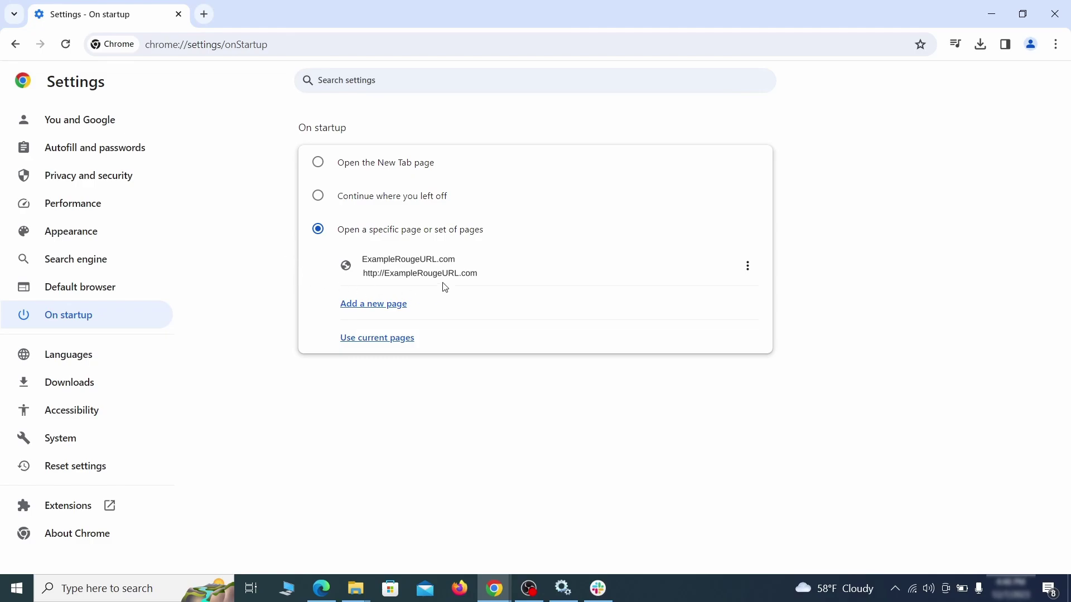
left_click(747, 270)
left_click(715, 300)
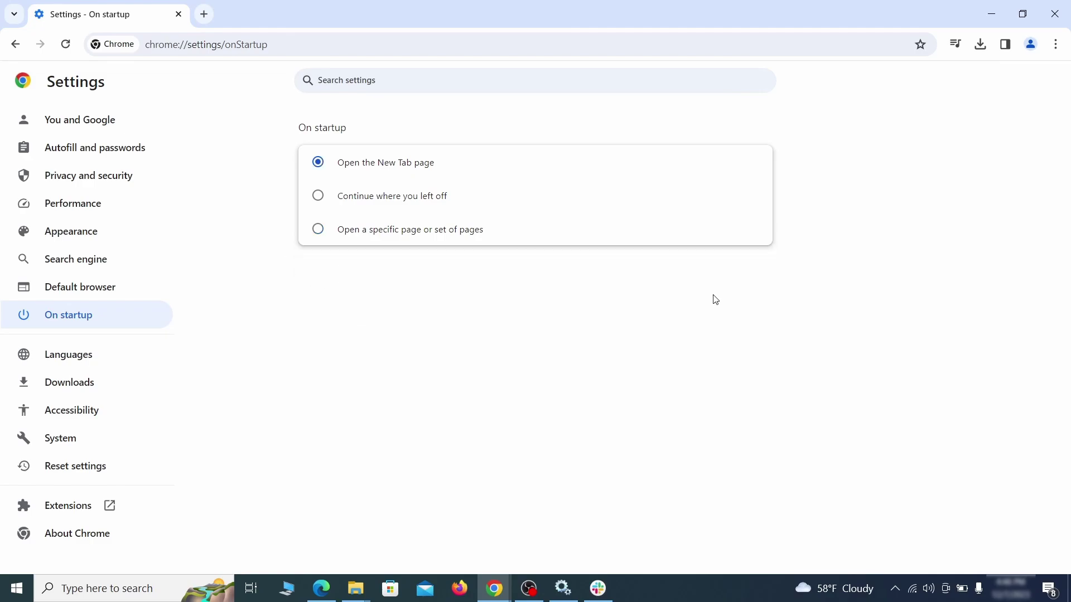
left_click(319, 200)
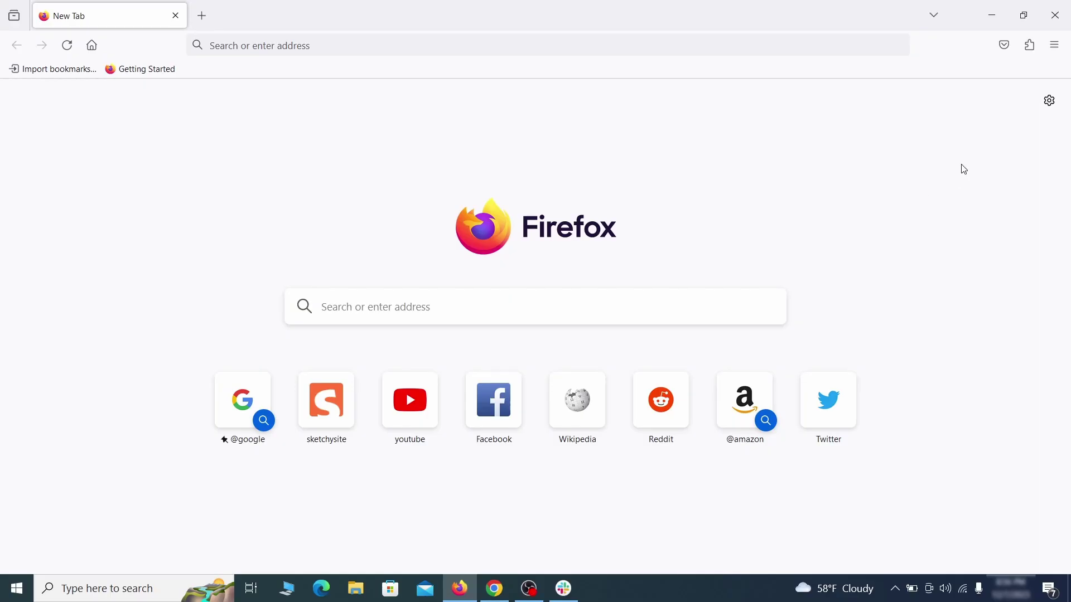
Step: In Firefox's add-ons manager, disable the Contenu+ extension and remove it without reporting it
left_click(1030, 45)
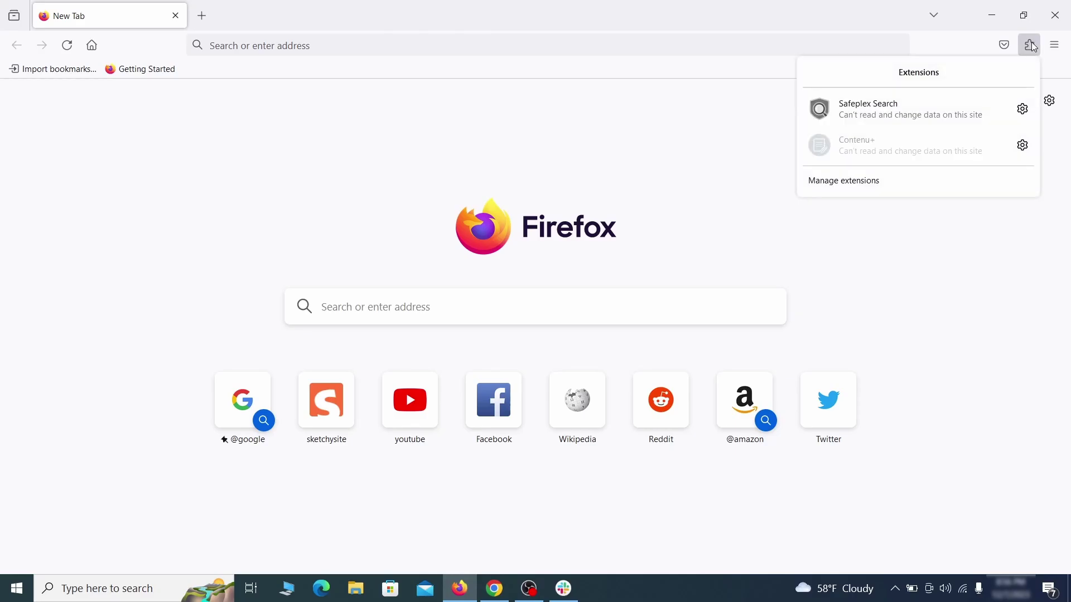
left_click(901, 183)
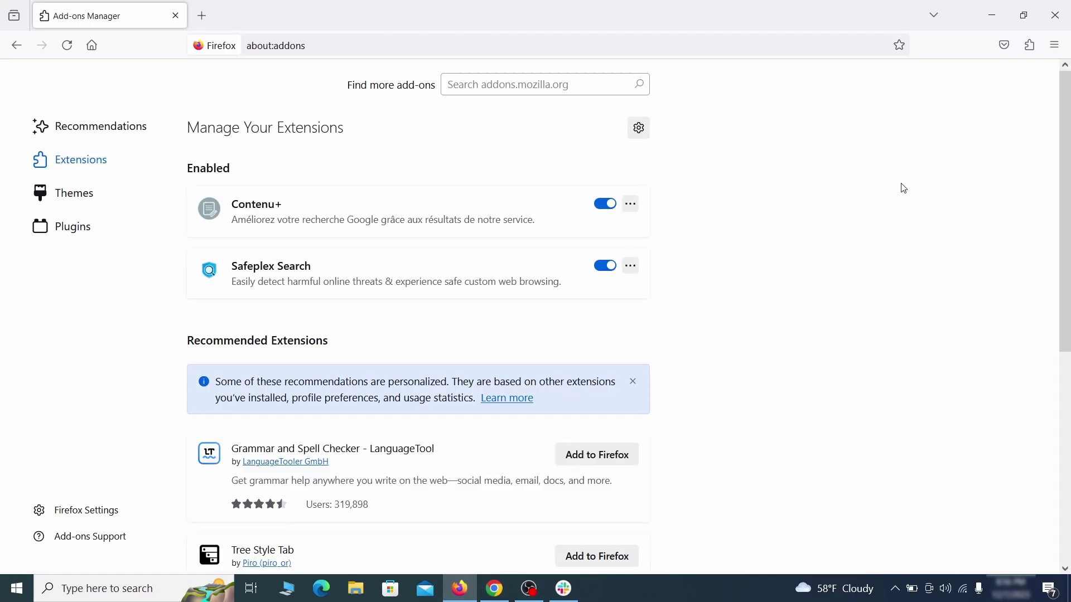
left_click(605, 204)
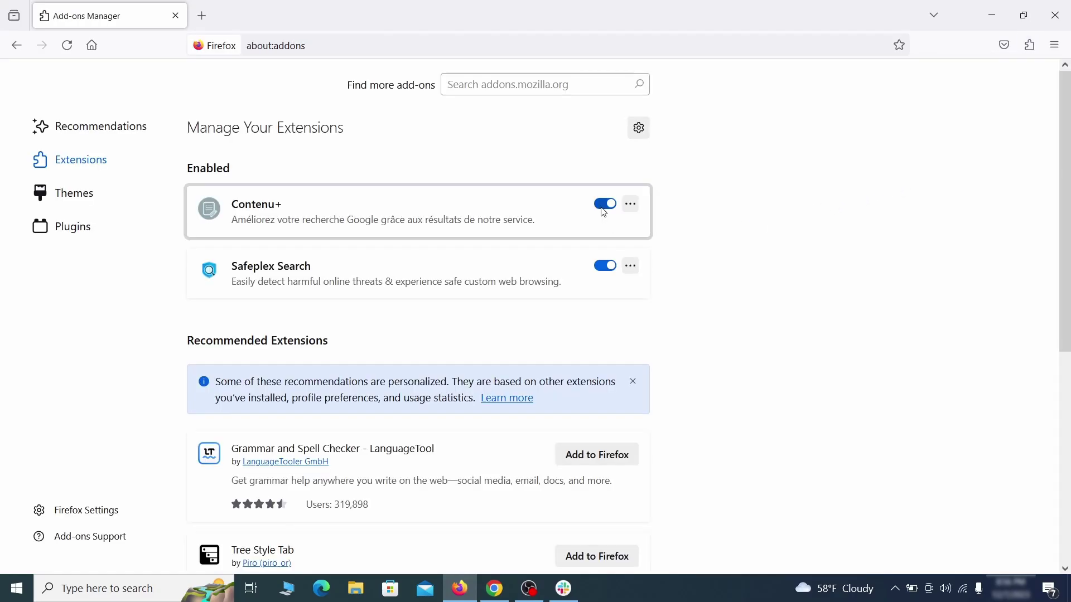
left_click(631, 204)
left_click(677, 226)
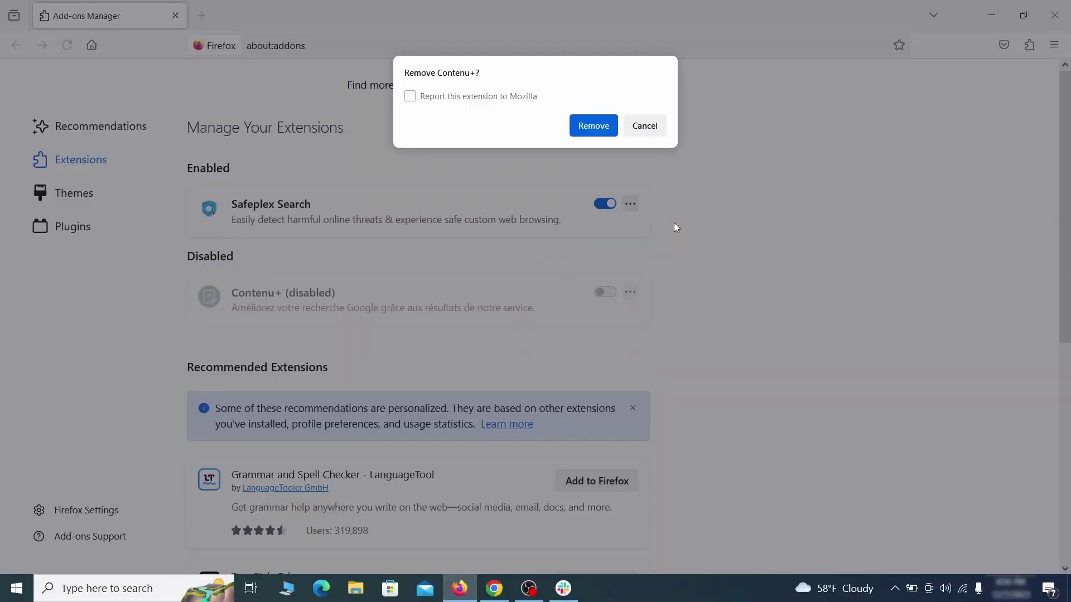
left_click(608, 133)
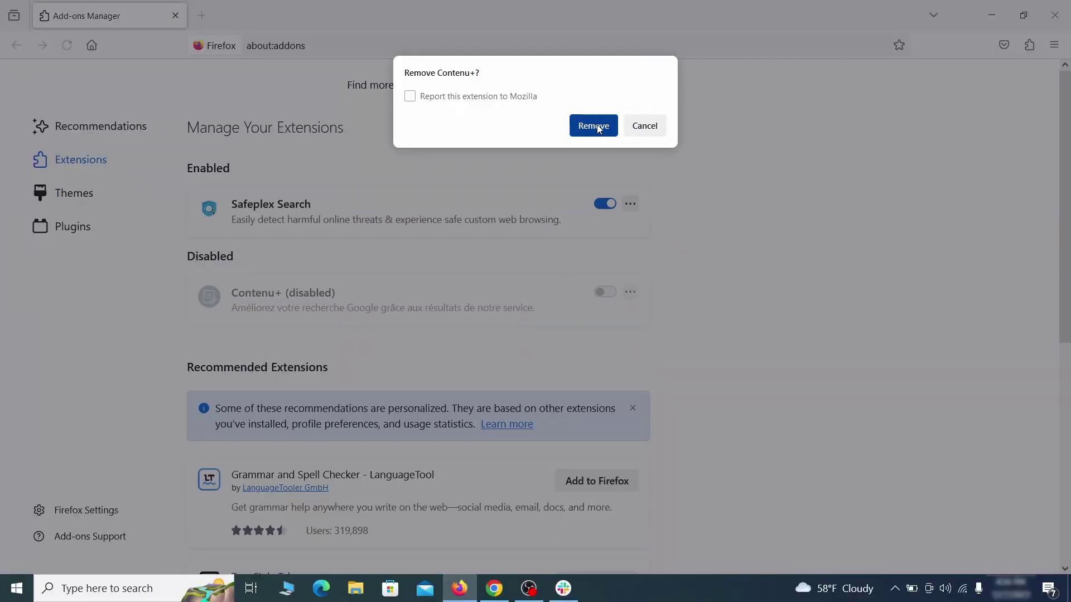
Step: In a new tab, open Firefox's settings and clear the custom URL ExampleRougeURL.com set for the homepage and new windows
key("ctrl+t")
left_click(1054, 45)
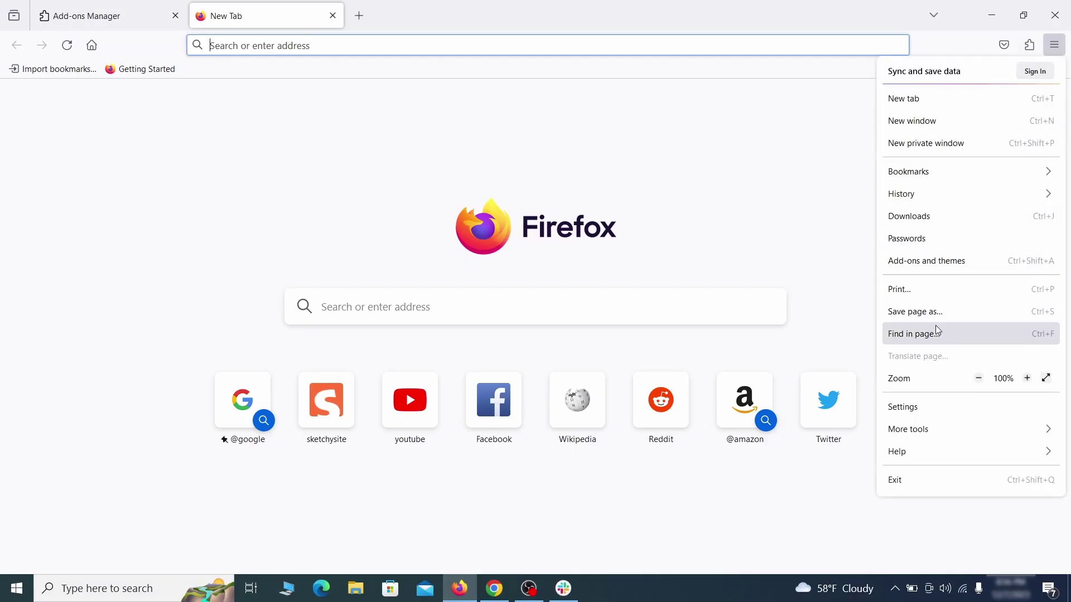
left_click(927, 411)
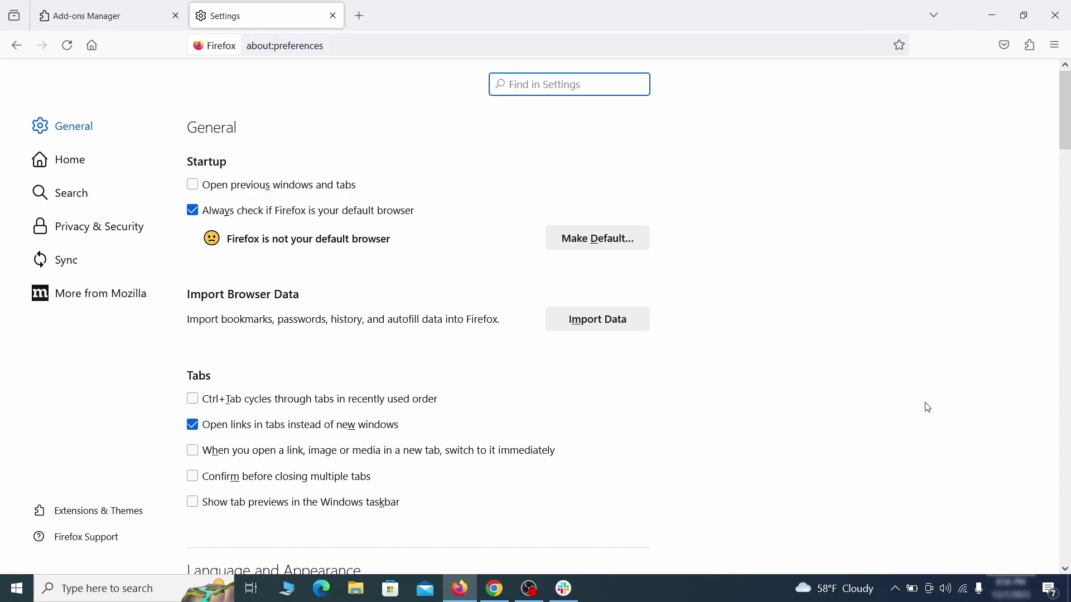
left_click(80, 160)
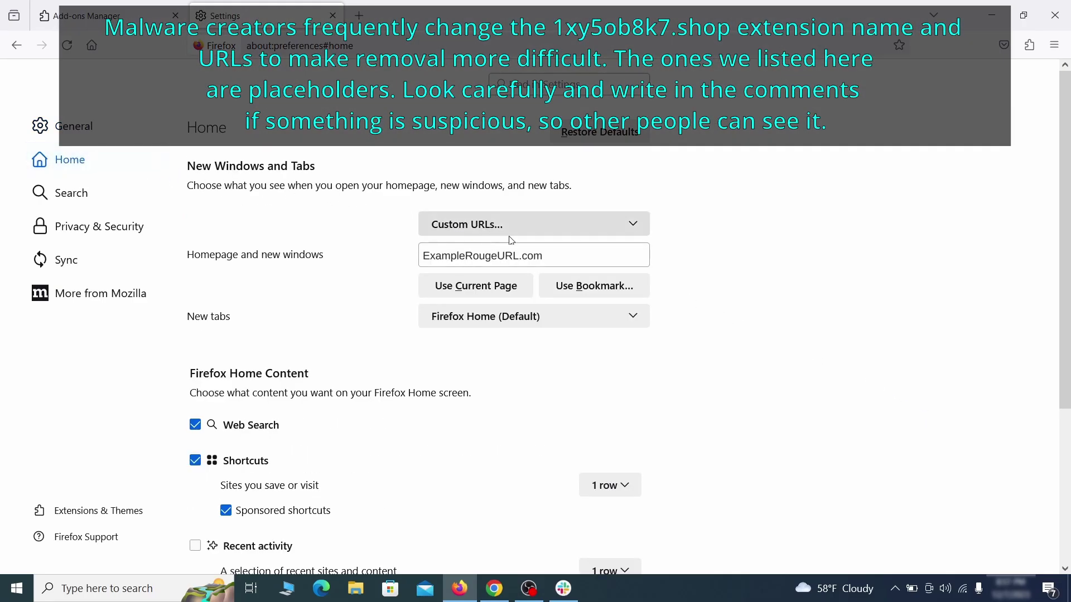
triple_click(540, 256)
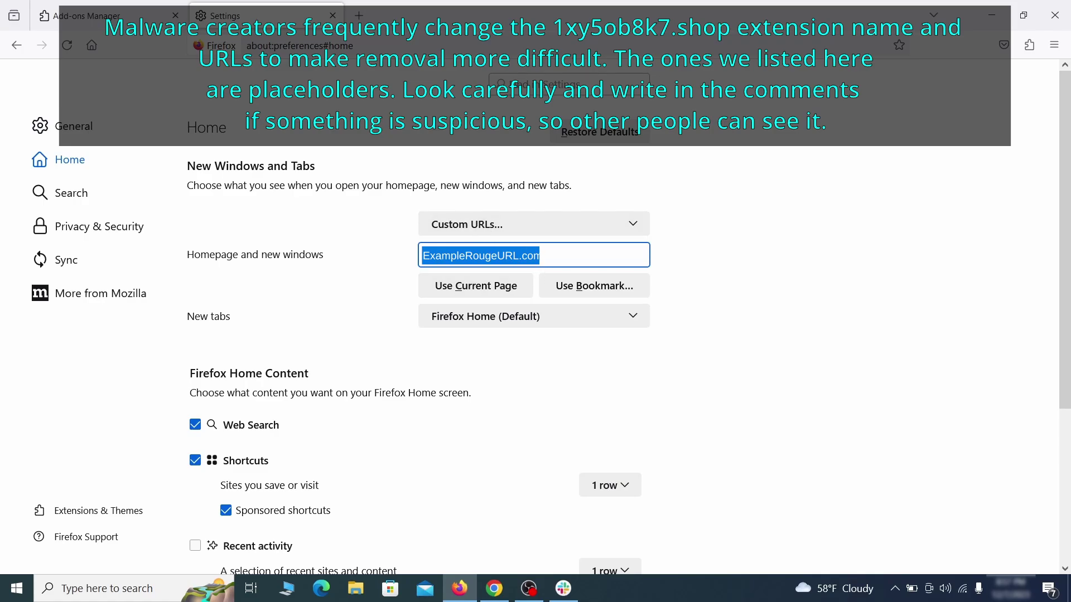
key("BackSpace")
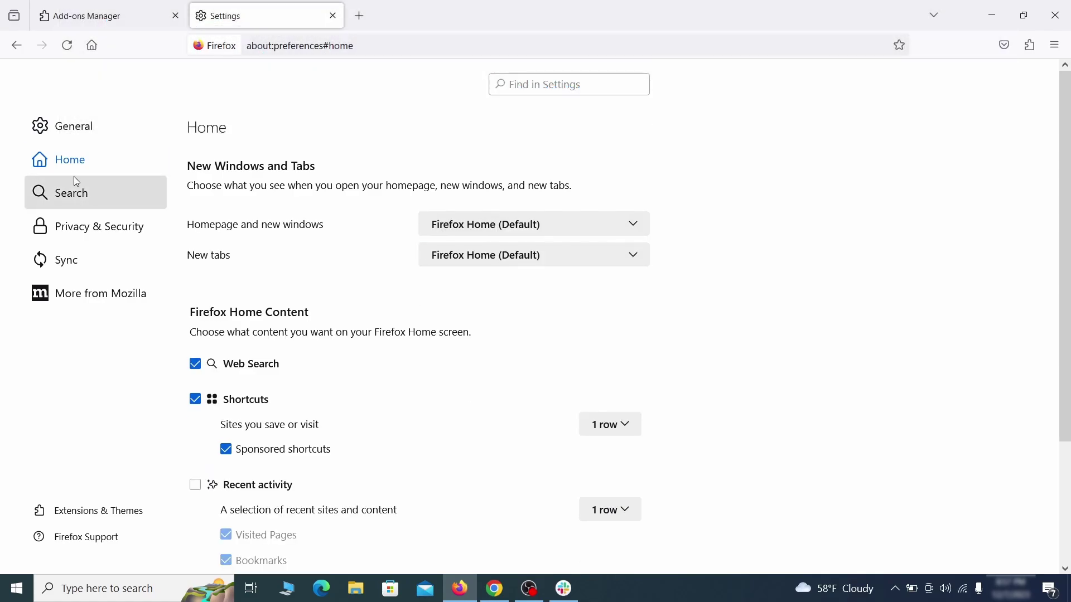
Step: Set Google as Firefox's default search engine
left_click(76, 194)
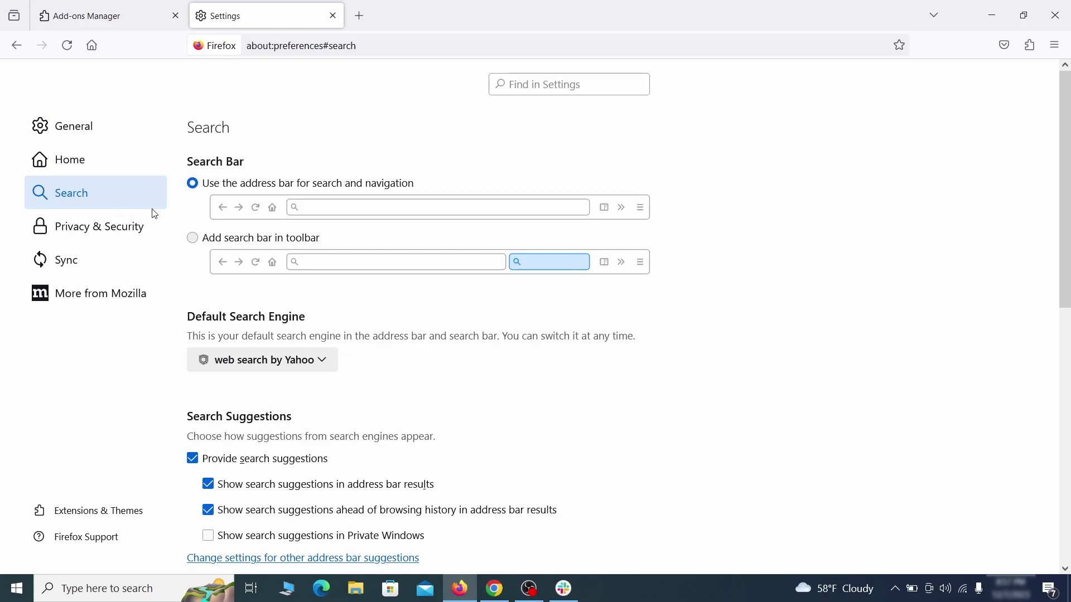
scroll(358, 296, "down", 3)
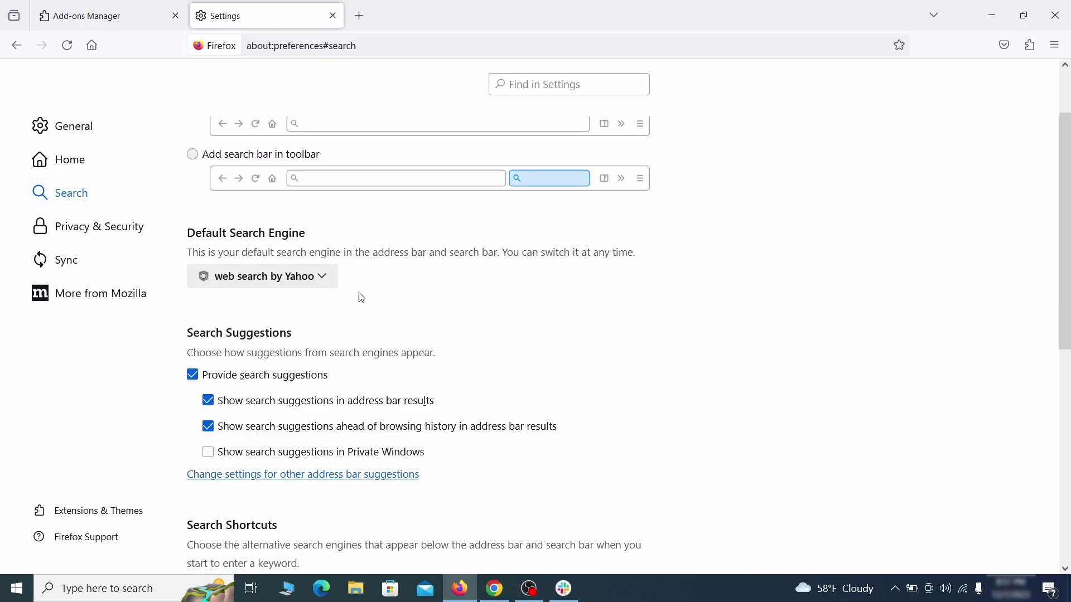
left_click(319, 282)
left_click(310, 299)
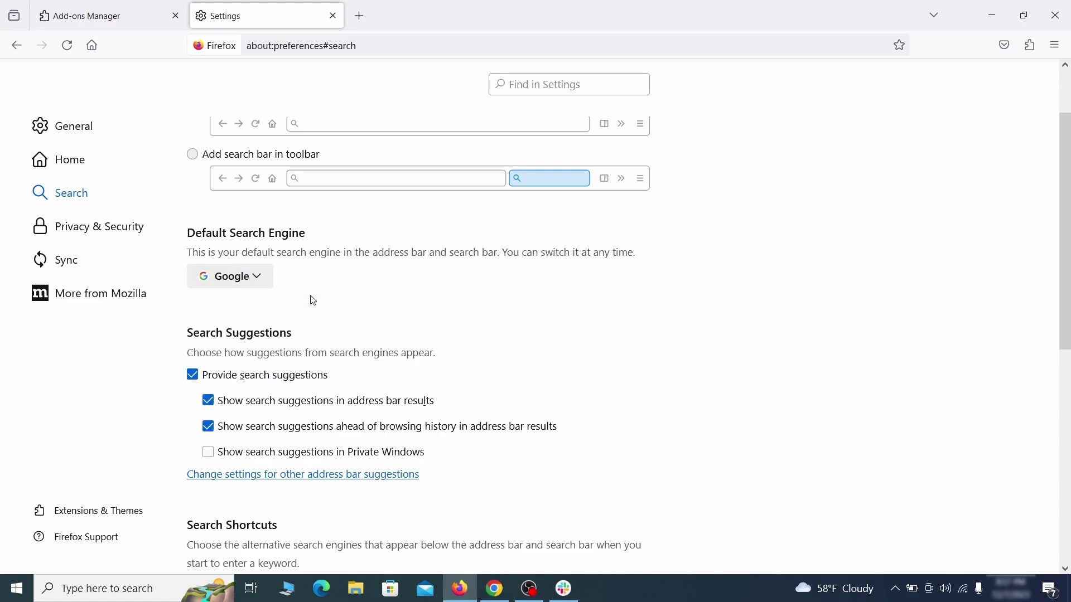
Step: Remove the "web search by Yahoo" engine with the Safeplex Search keyword from Firefox's search shortcuts
scroll(518, 311, "down", 5)
scroll(584, 282, "down", 3)
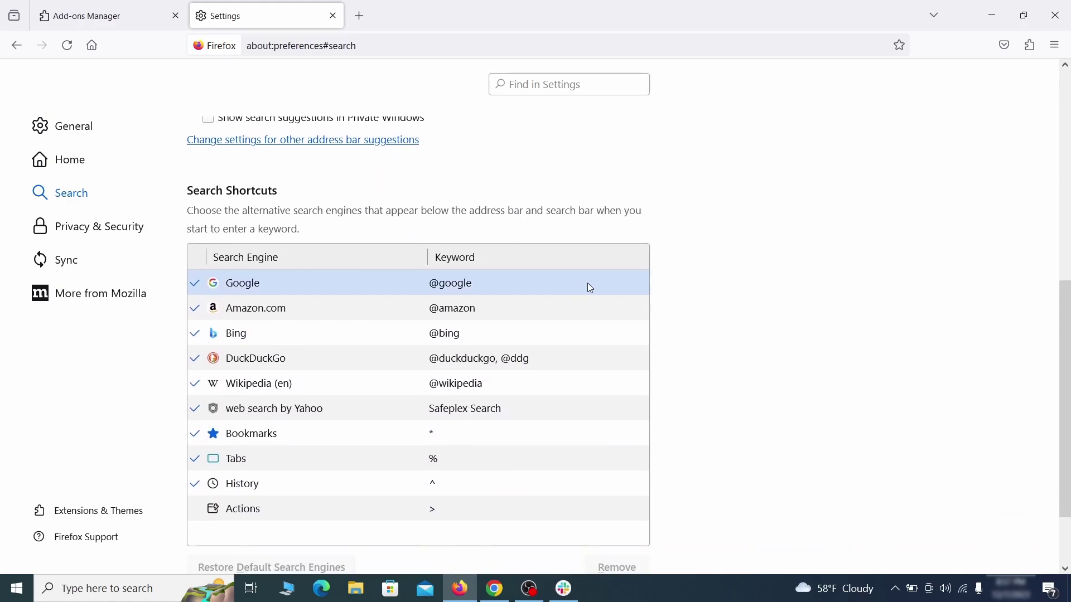
scroll(586, 282, "down", 3)
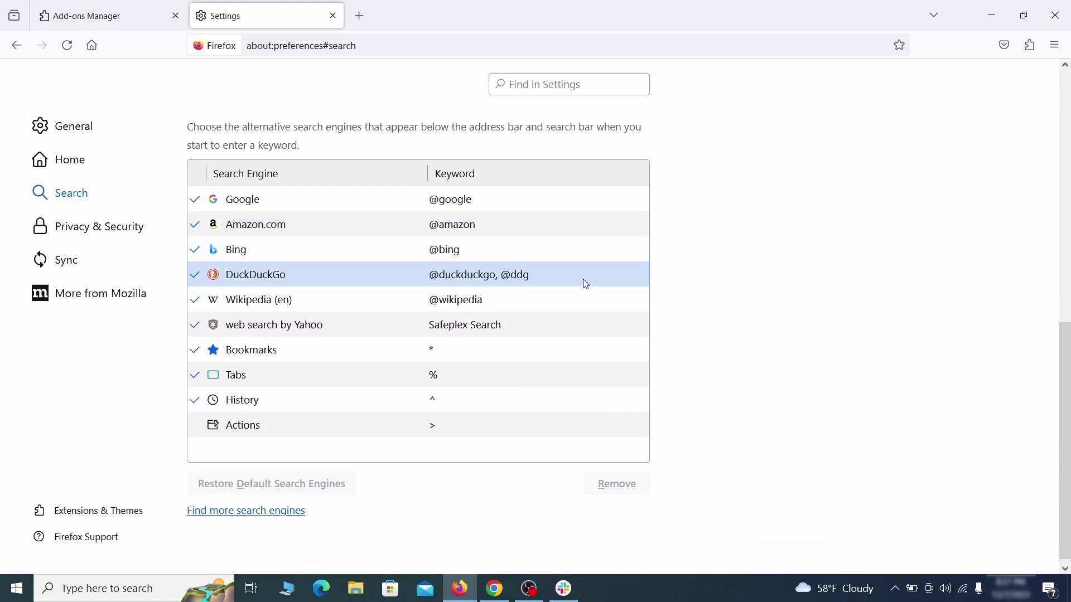
left_click(532, 333)
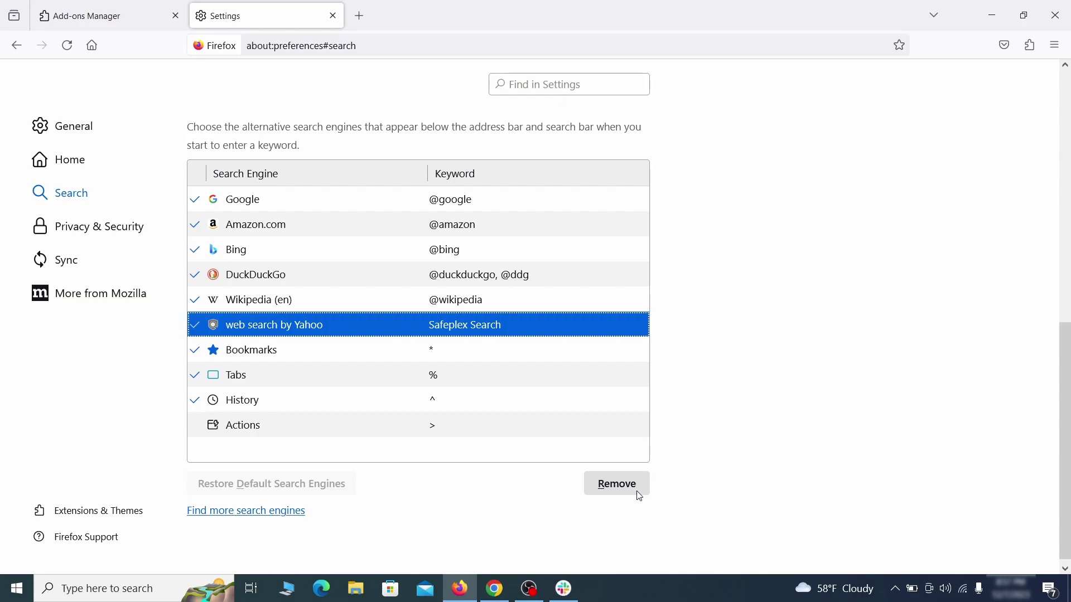
left_click(619, 484)
scroll(507, 354, "up", 3)
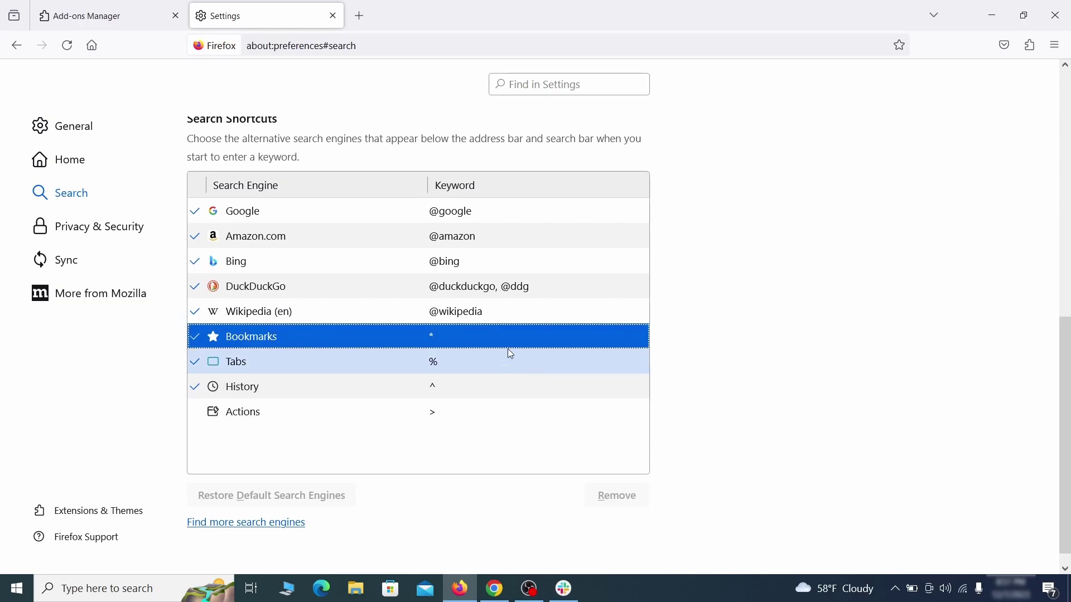
Step: Clear all cookies, site data and cached web content stored by Firefox in its privacy and security settings
left_click(102, 223)
scroll(713, 257, "down", 10)
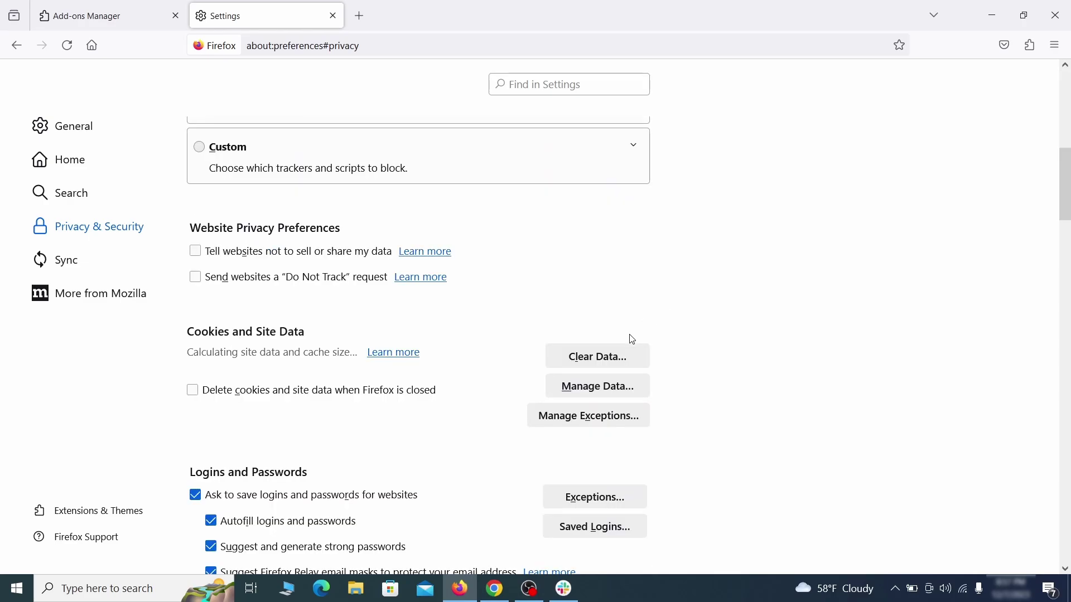
left_click(612, 358)
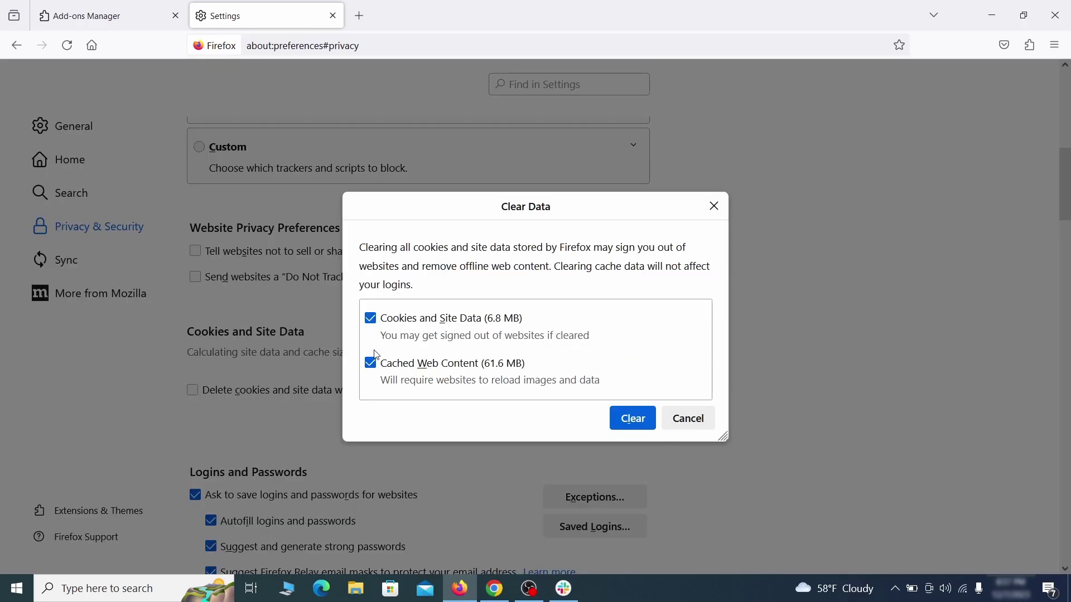
left_click(647, 420)
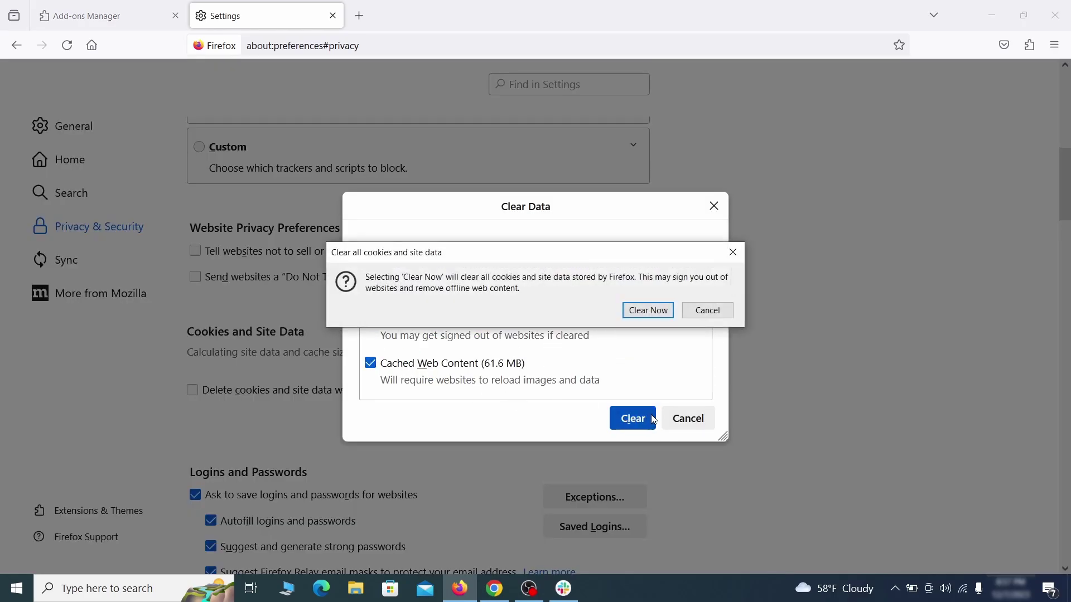
left_click(653, 315)
scroll(725, 340, "down", 5)
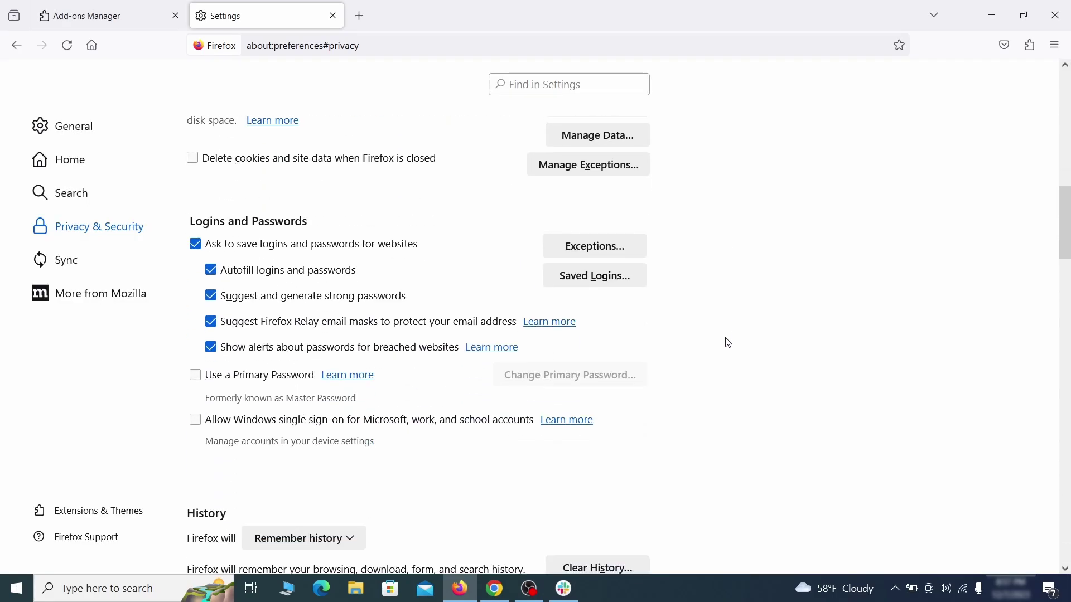
Step: Open the notification permission settings in Firefox's privacy and security settings
scroll(729, 343, "down", 10)
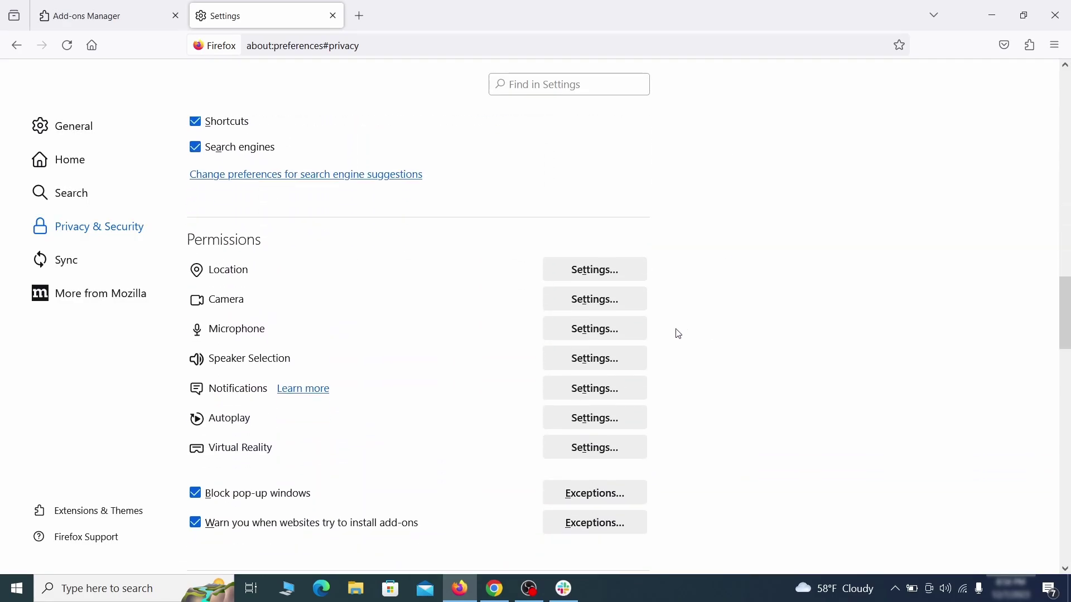
left_click(618, 391)
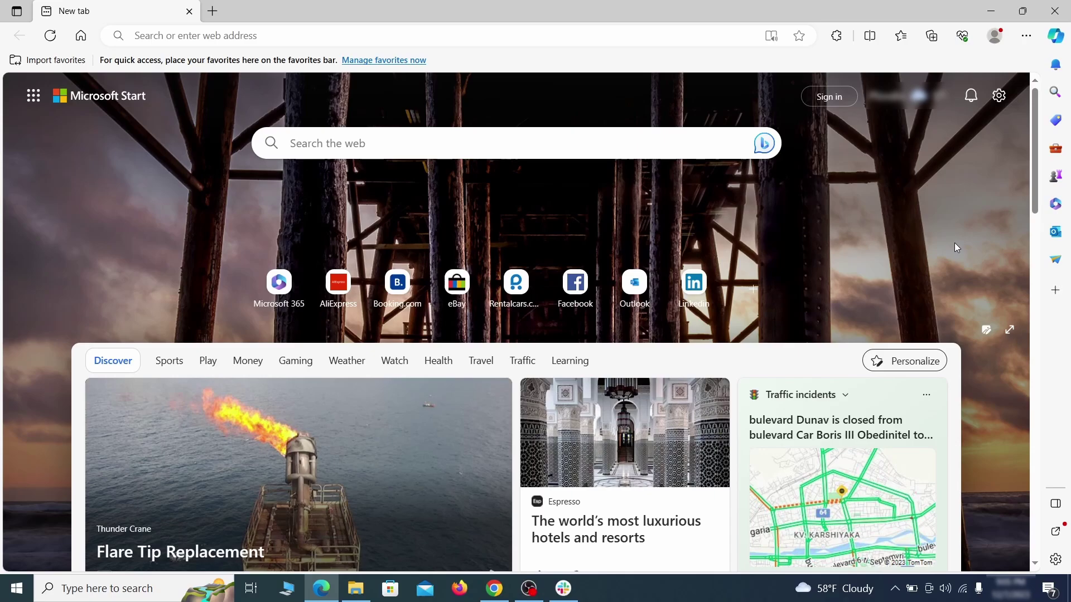
Step: Switch to Microsoft Edge, open its extension management page, turn off the Quidco Cashback Reminder extension and choose to remove it
left_click(1026, 35)
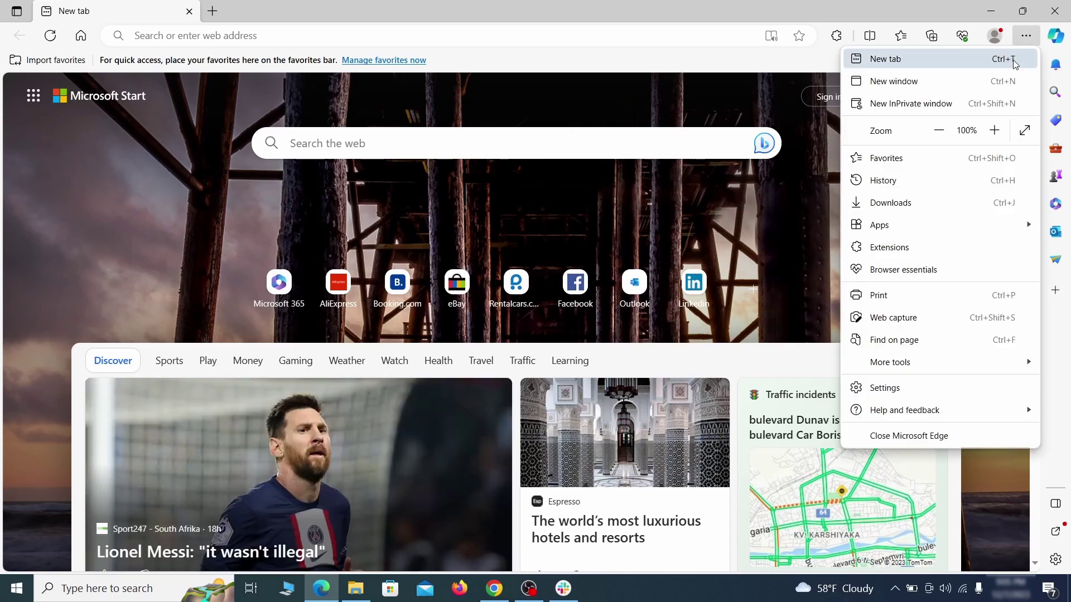
left_click(920, 247)
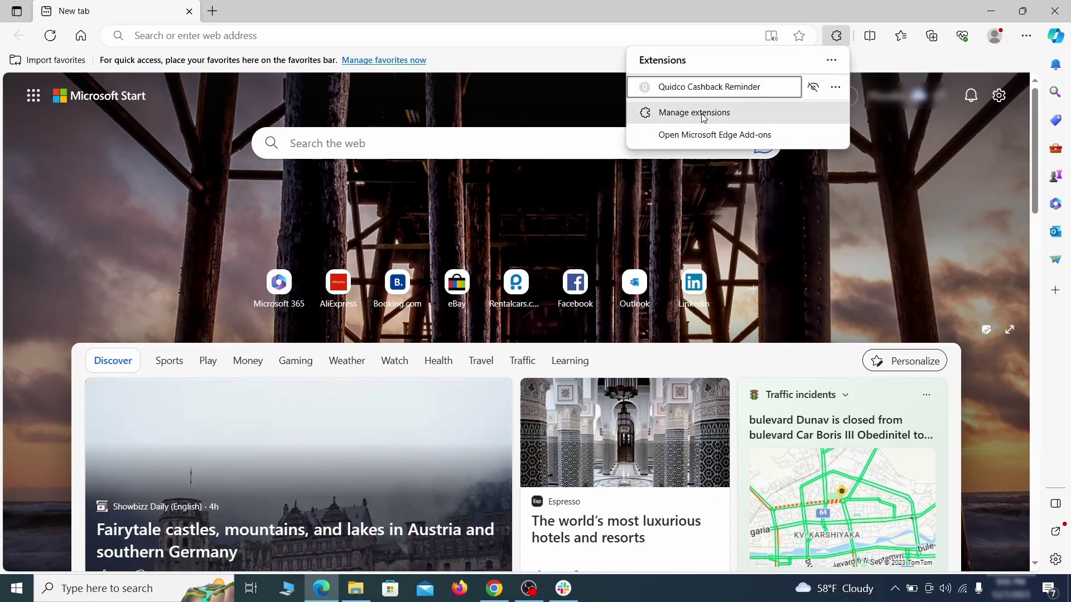
left_click(693, 113)
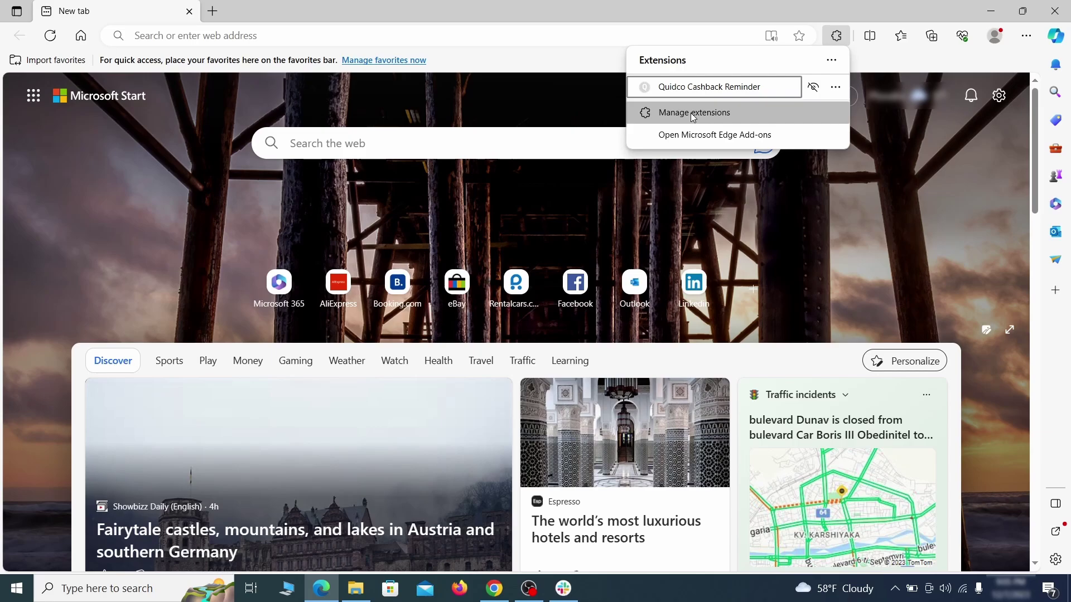
left_click(693, 114)
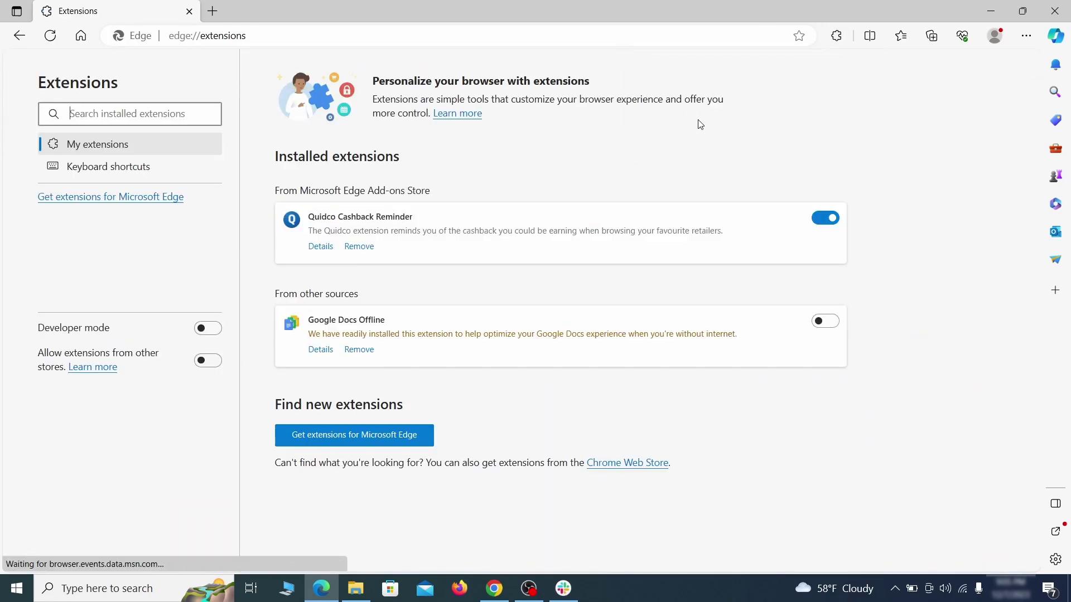
left_click(826, 218)
left_click(359, 247)
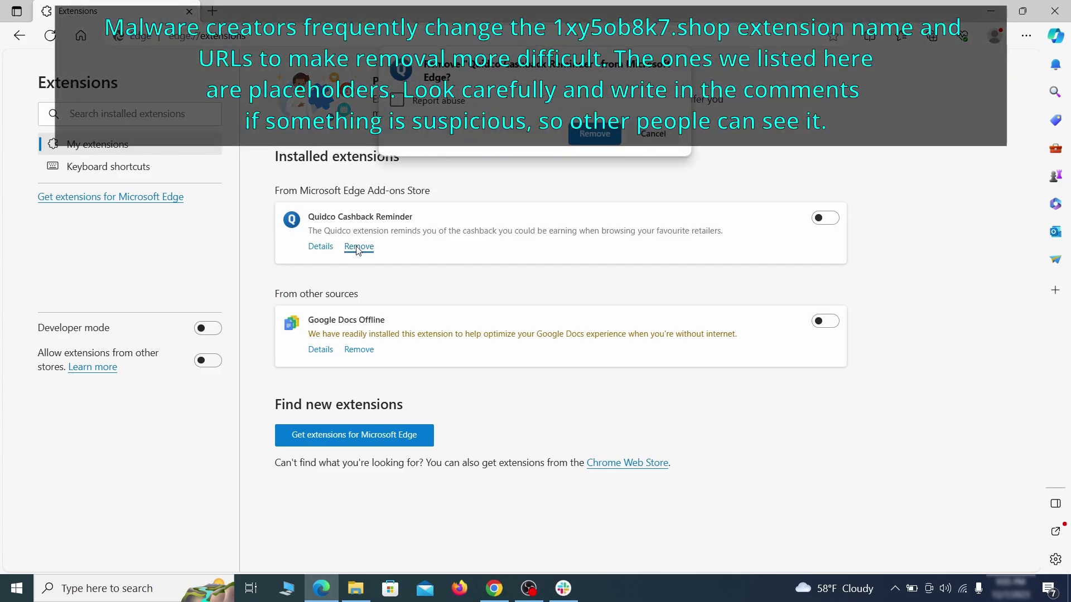
Step: In a new tab, open Edge's privacy settings and clear the selected types of browsing data for the last hour
key("ctrl+t")
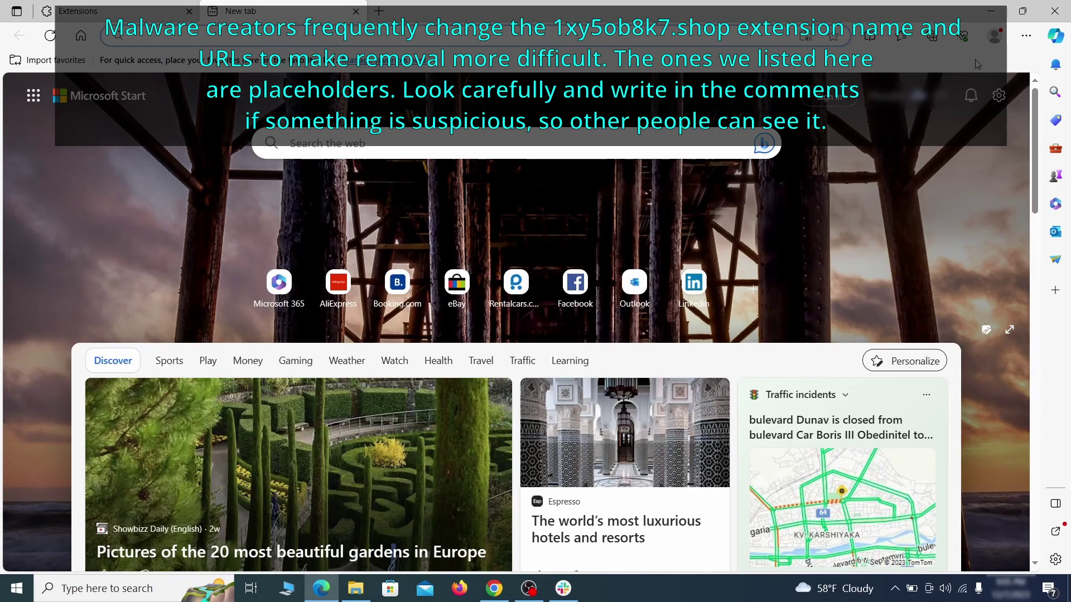
left_click(1027, 37)
left_click(887, 385)
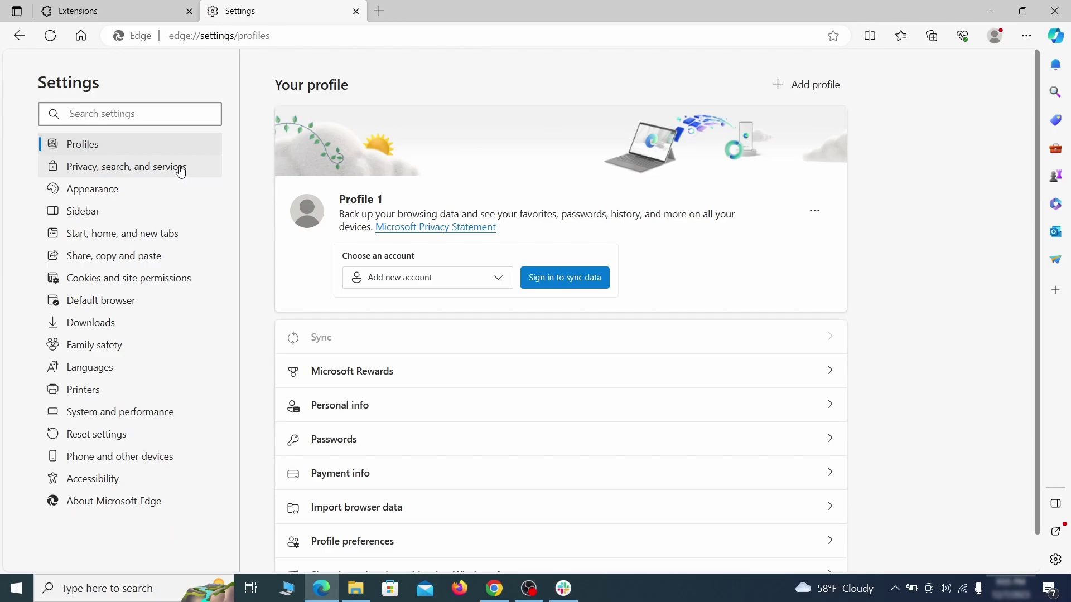
left_click(180, 169)
scroll(580, 342, "down", 4)
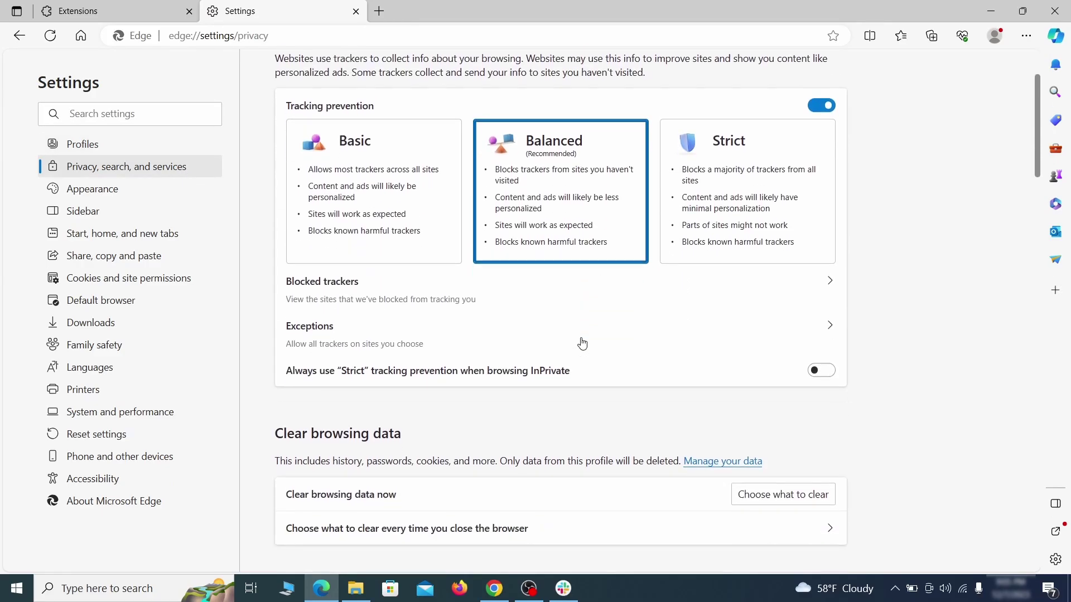
left_click(802, 388)
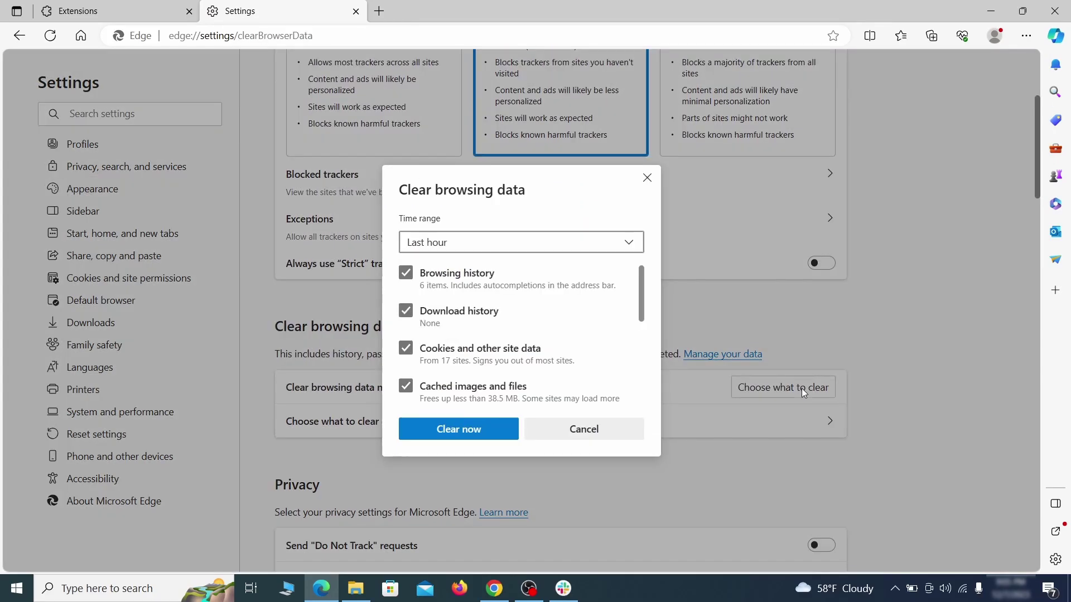
scroll(428, 271, "down", 3)
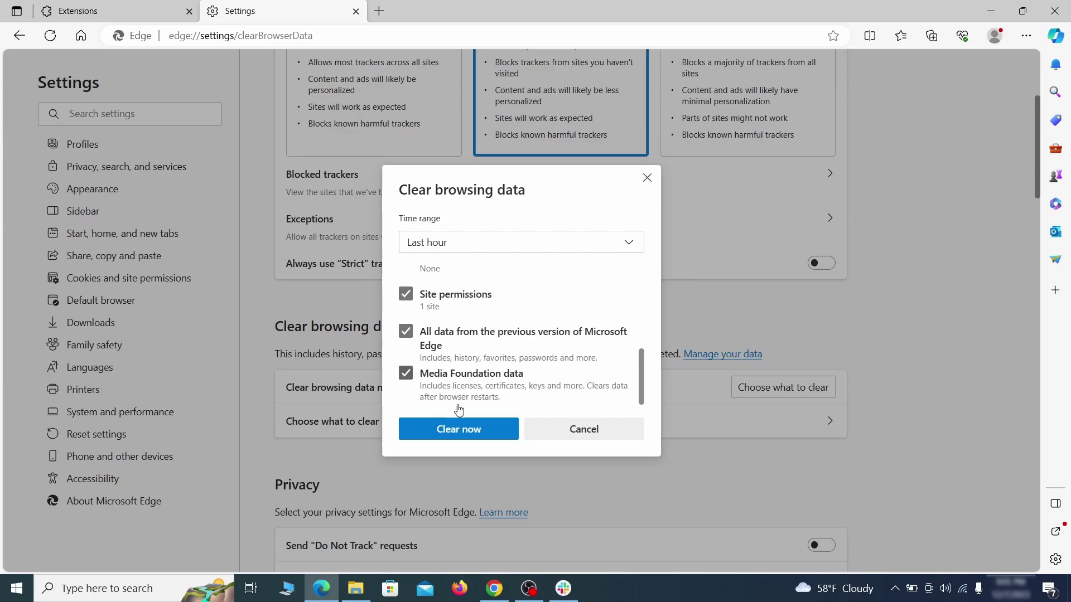
left_click(501, 435)
Step: Set Google as the search engine used in Edge's address bar
scroll(692, 316, "down", 20)
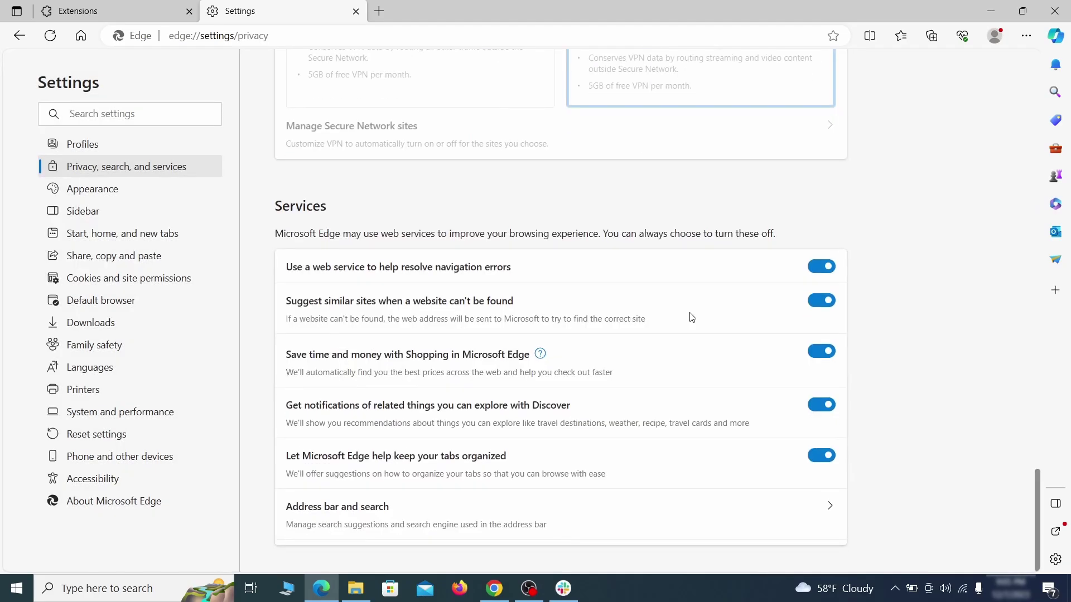
left_click(612, 523)
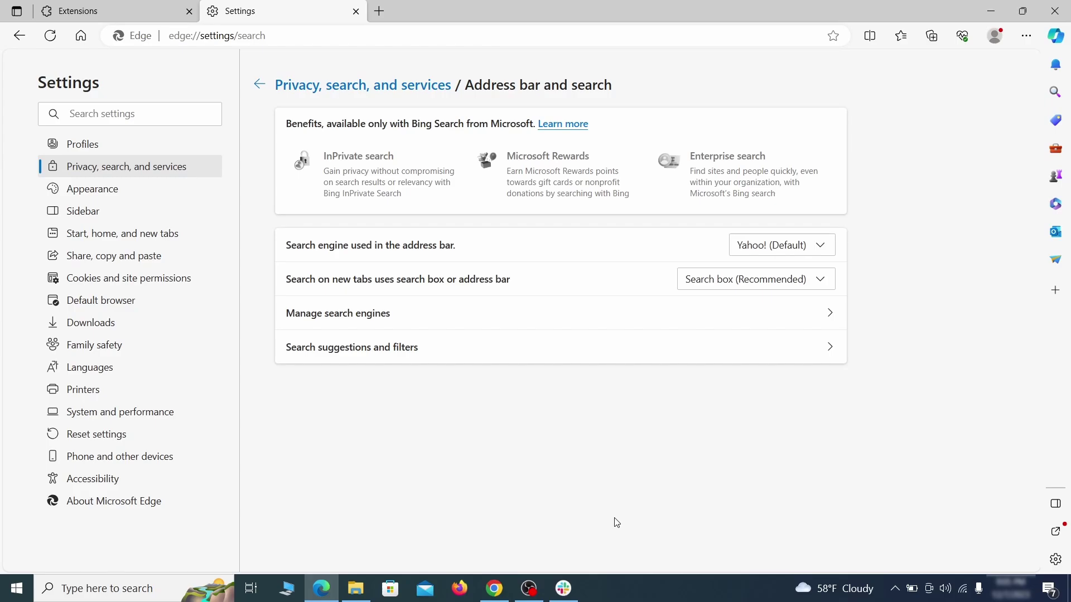
left_click(825, 248)
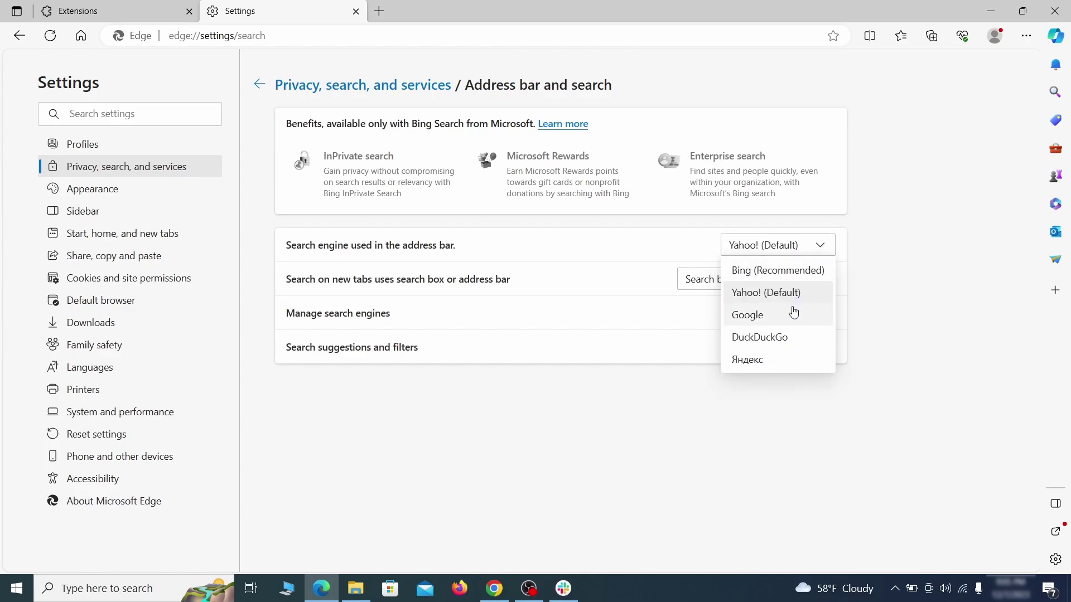
left_click(792, 314)
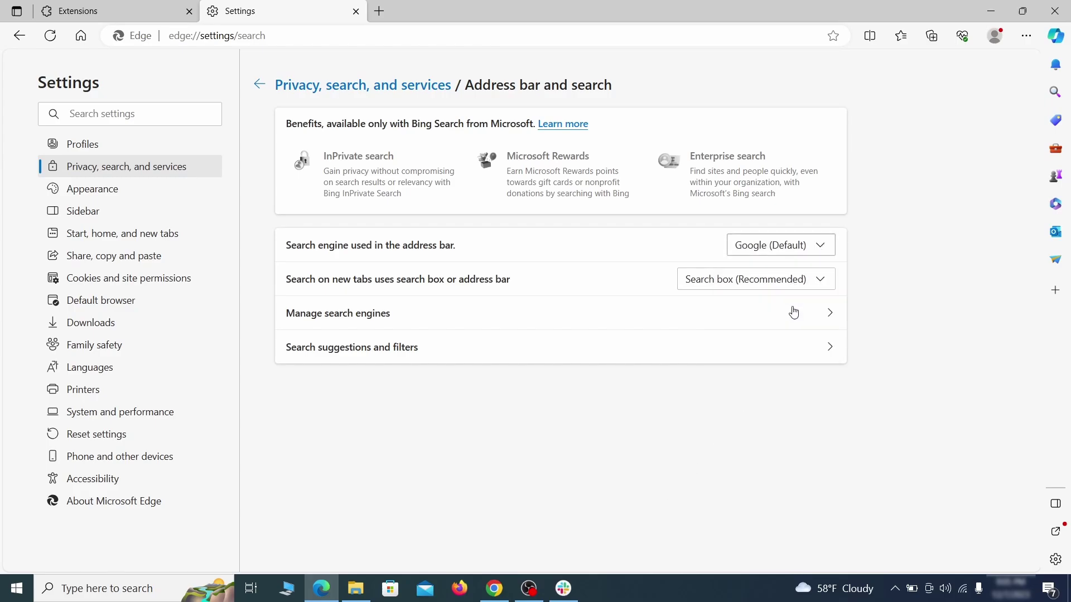
Step: Remove the ExampleRougeURL.com entry from Edge's list of address bar search engines
left_click(413, 322)
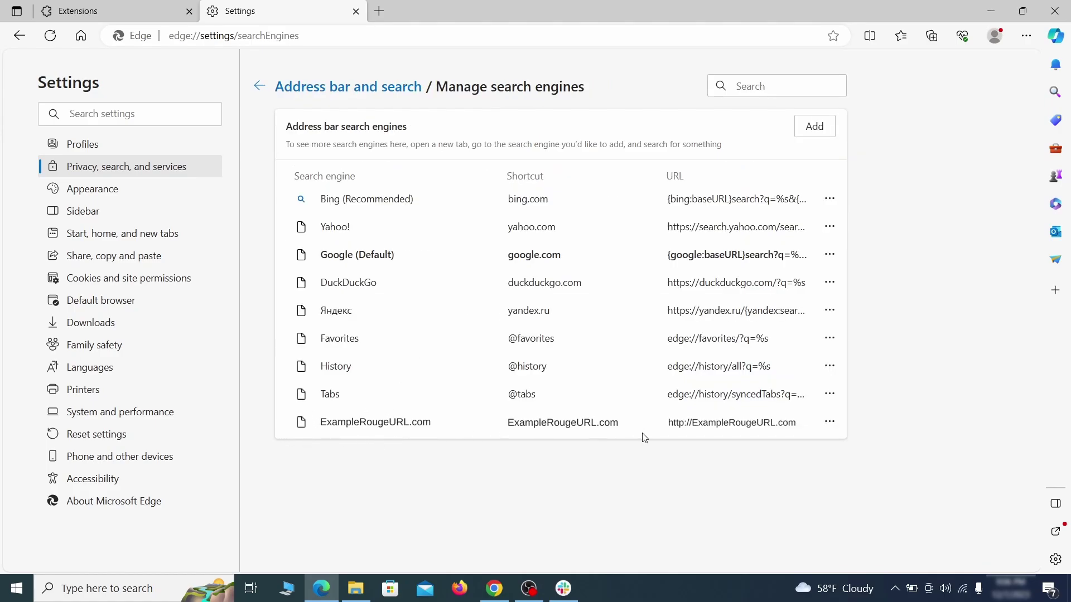
left_click(830, 422)
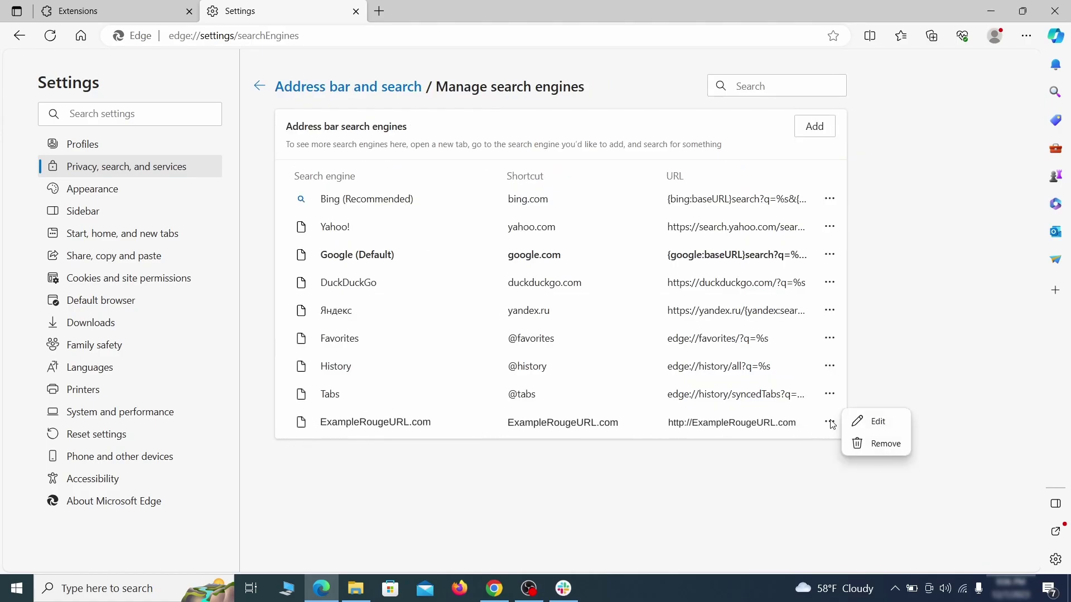
left_click(889, 451)
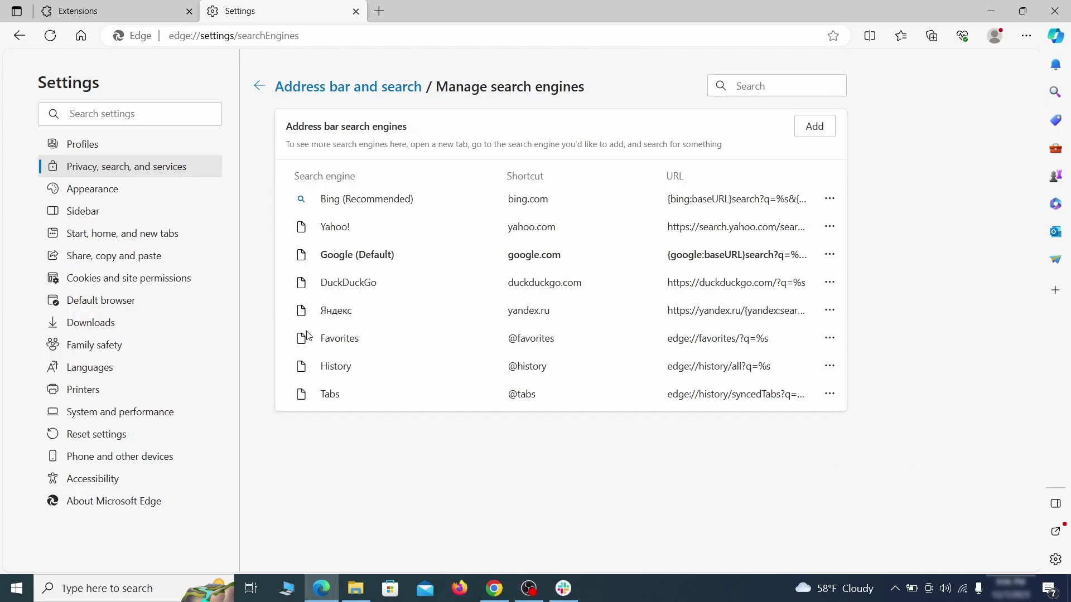
Step: Delete ExampleRougeURL.com from the pages that open when Edge starts
left_click(134, 235)
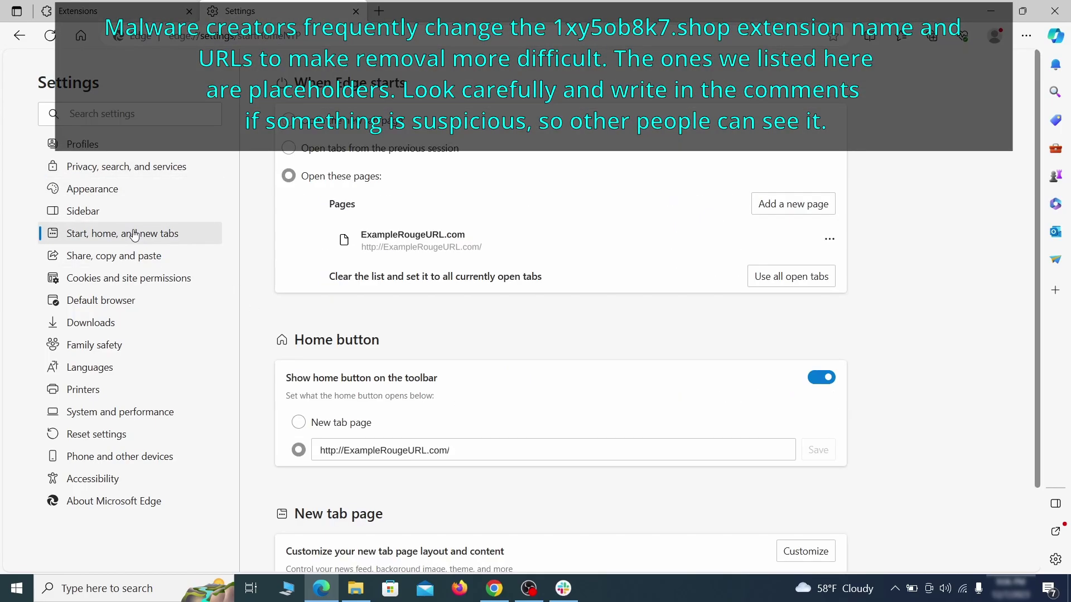
left_click(829, 246)
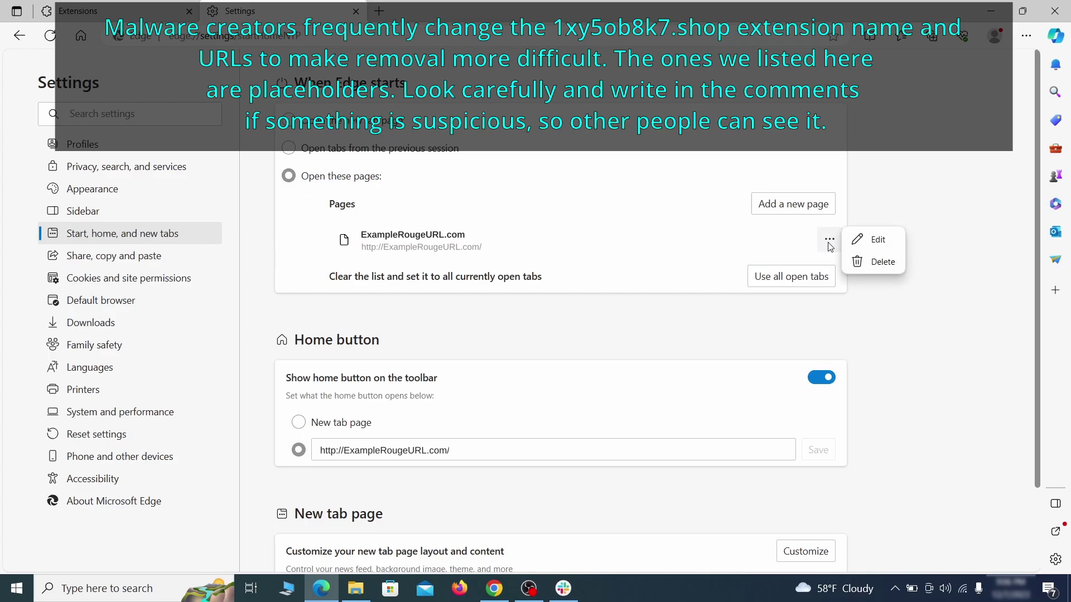
left_click(873, 263)
Step: Clear the ExampleRougeURL.com address from Edge's home button setting and make the button open the new tab page
left_click(468, 399)
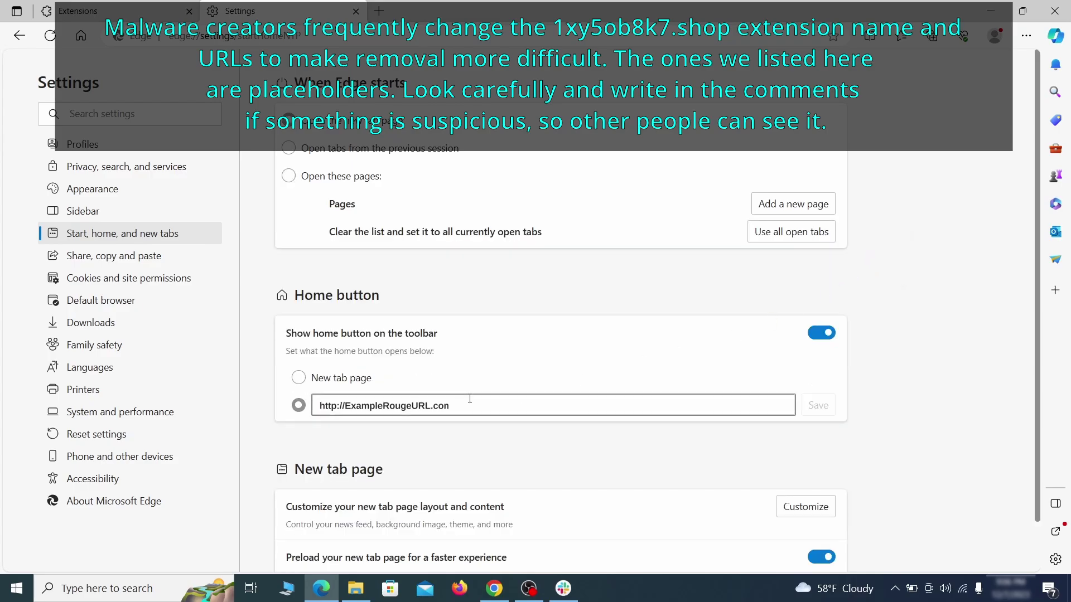
triple_click(465, 400)
key("BackSpace")
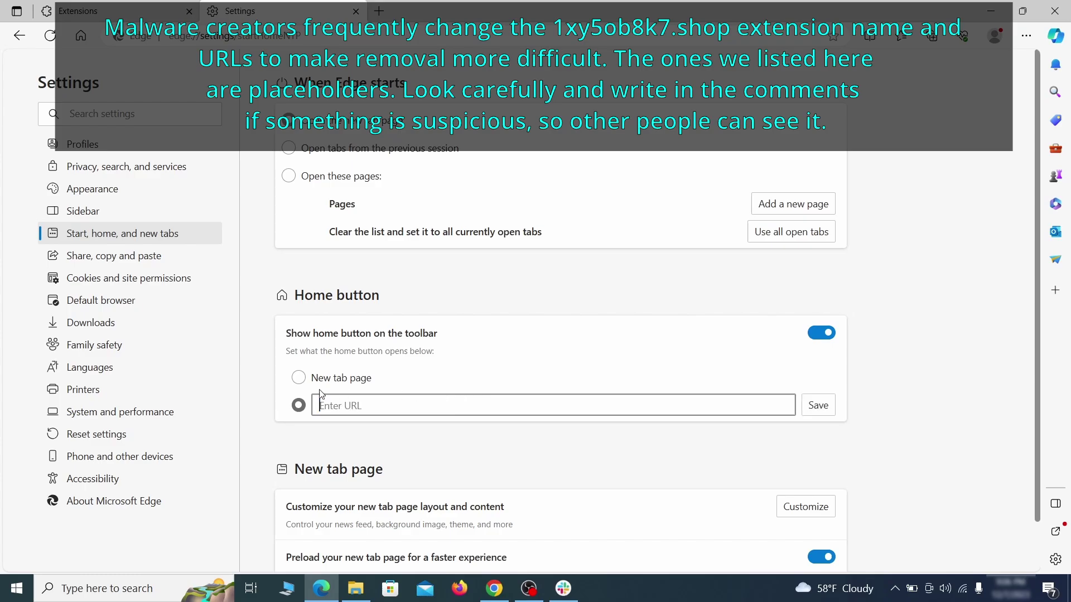
left_click(298, 377)
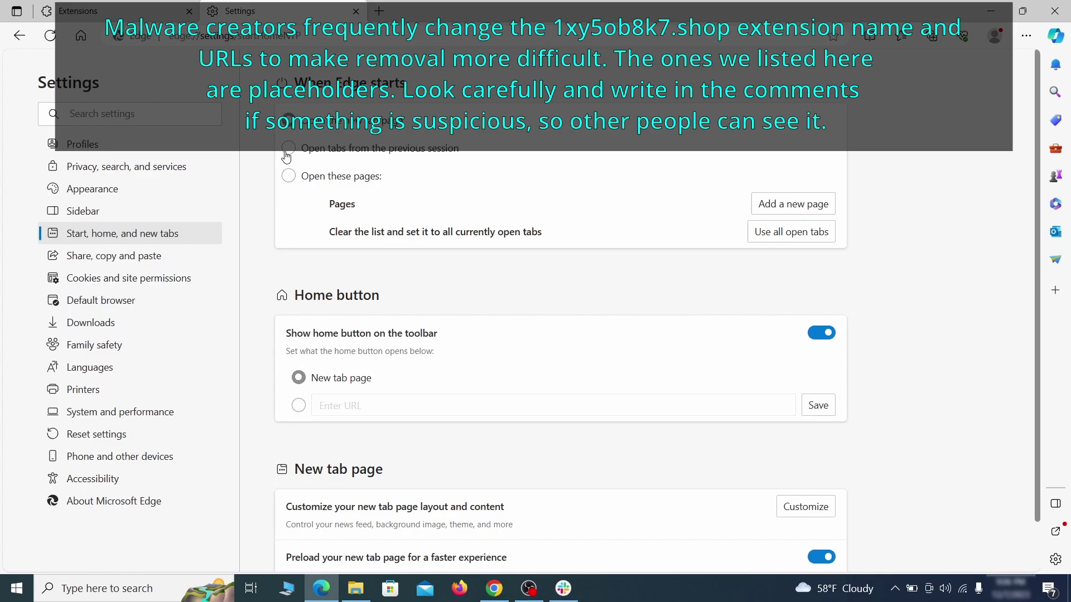
Step: Remove ExampleRougeURL.com from the sites allowed to send notifications in Edge's site permissions
left_click(184, 278)
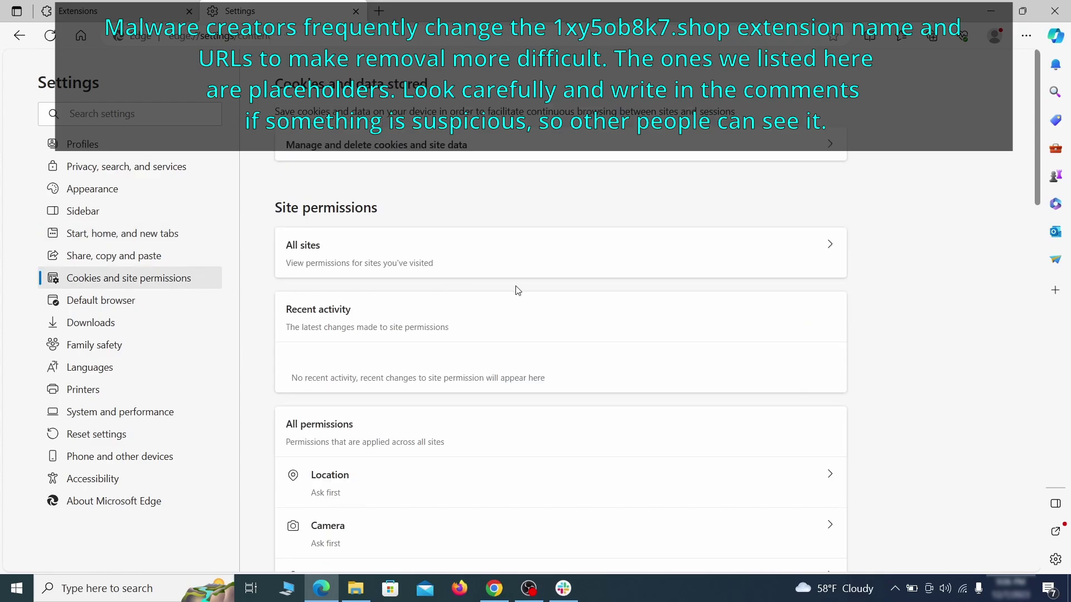
scroll(518, 290, "down", 6)
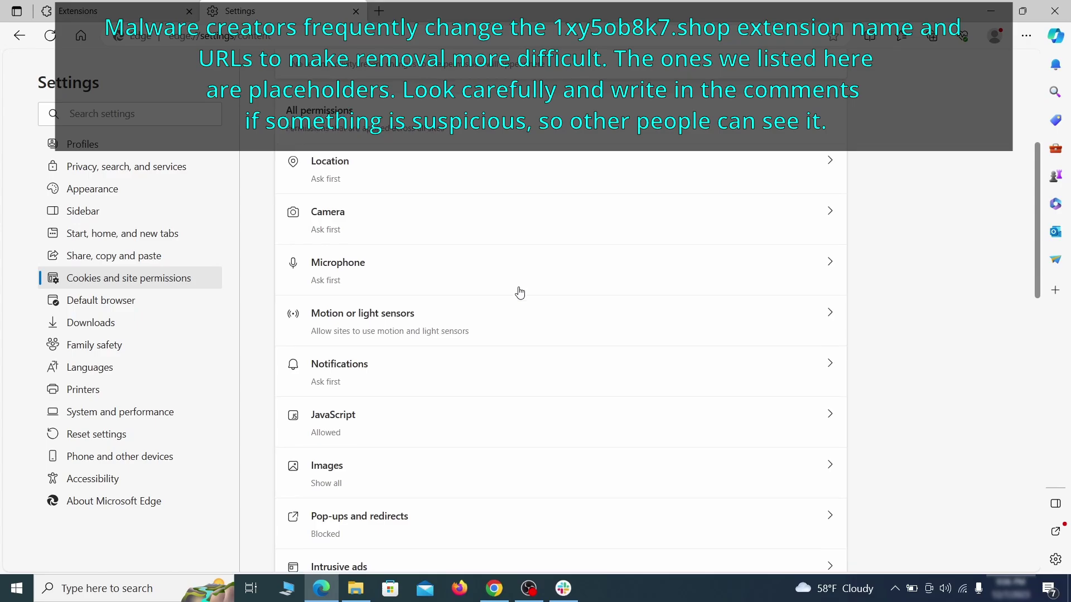
scroll(519, 292, "down", 2)
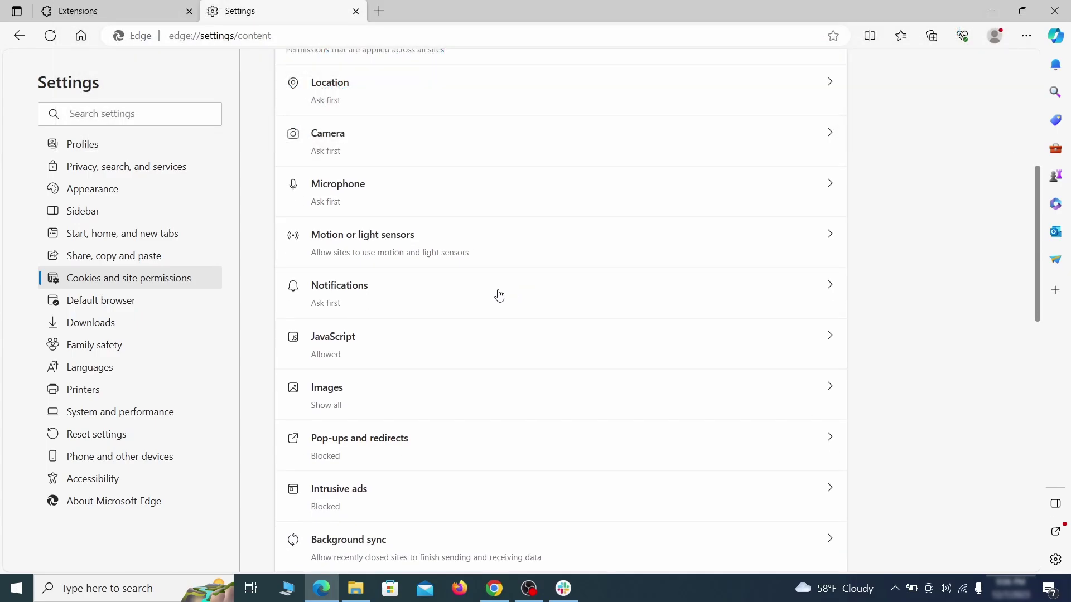
left_click(499, 295)
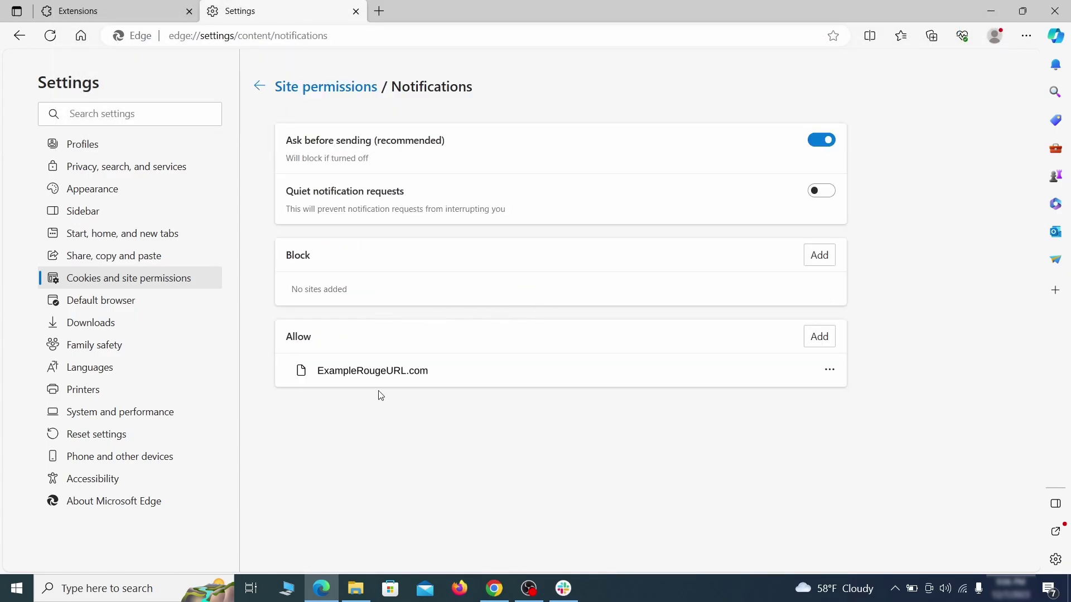
left_click(830, 370)
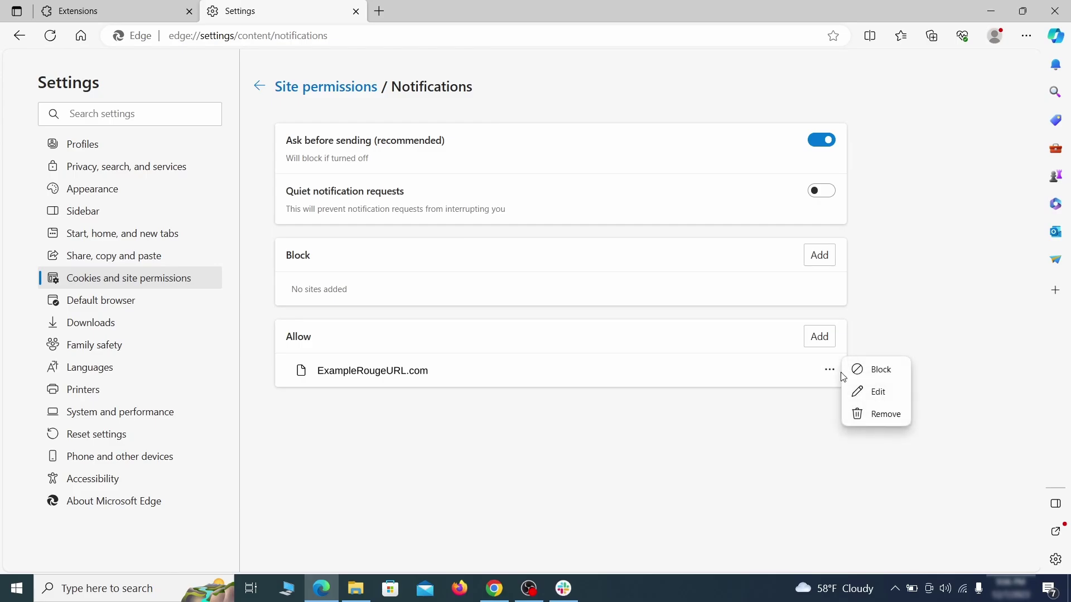
left_click(878, 418)
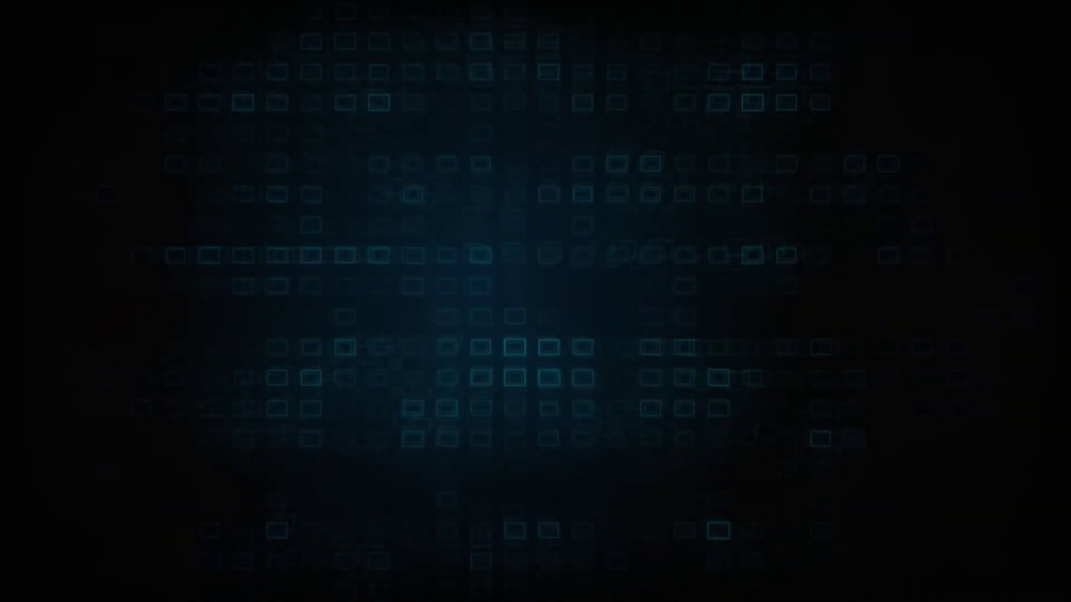